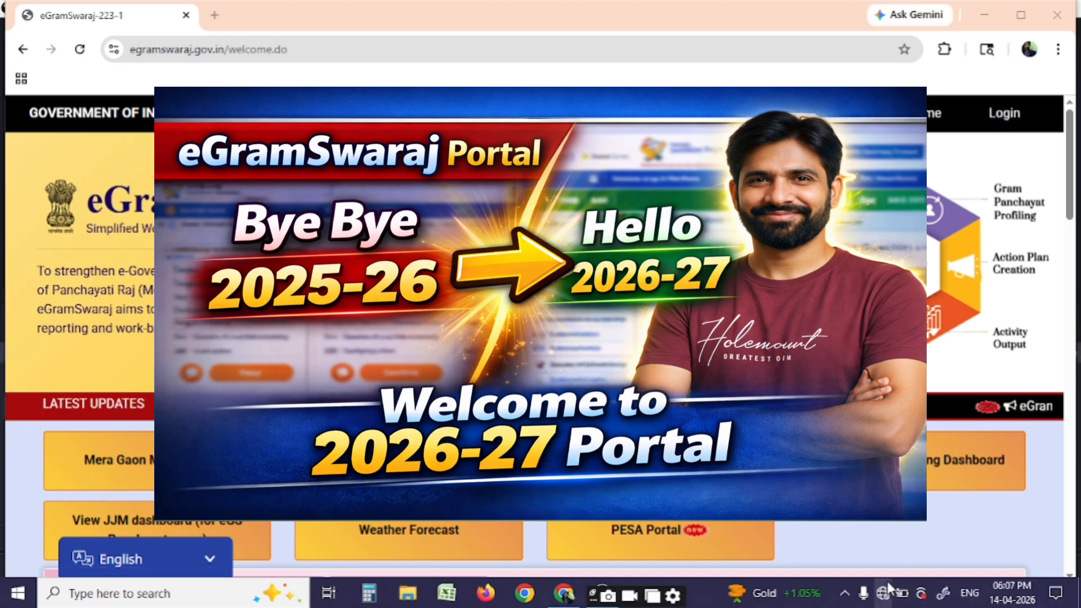
Reconnect the computer to the Wi-Fi network from the Windows network panel
click(885, 595)
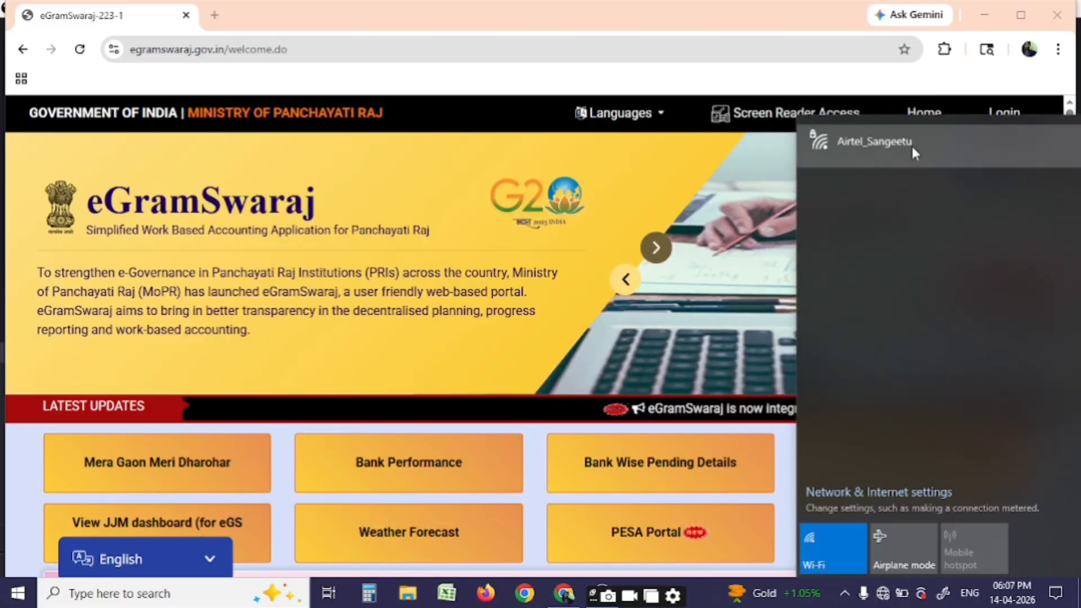
click(911, 145)
click(991, 217)
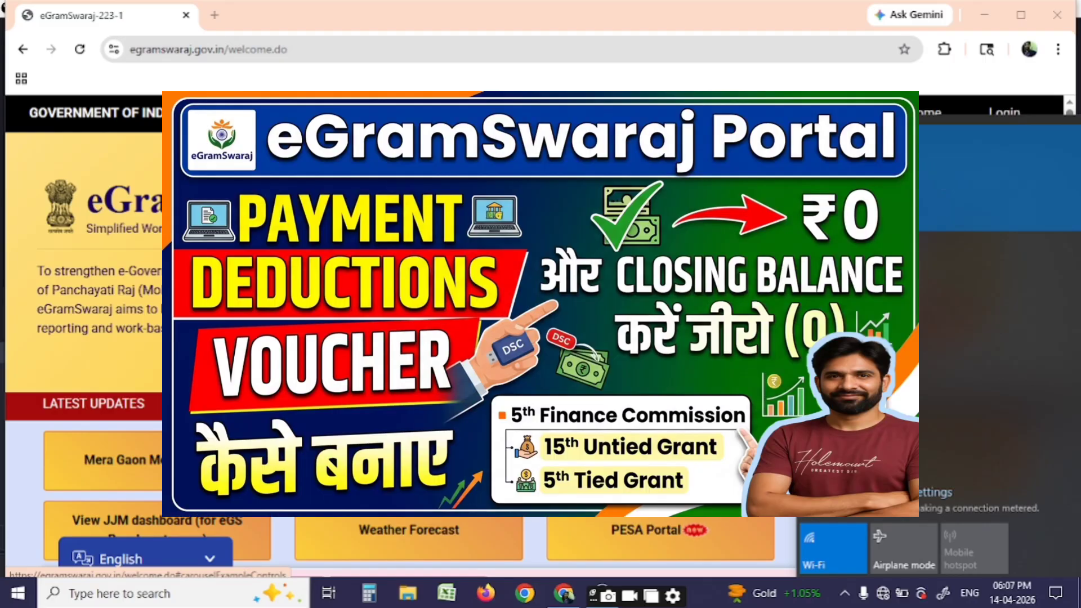
click(636, 360)
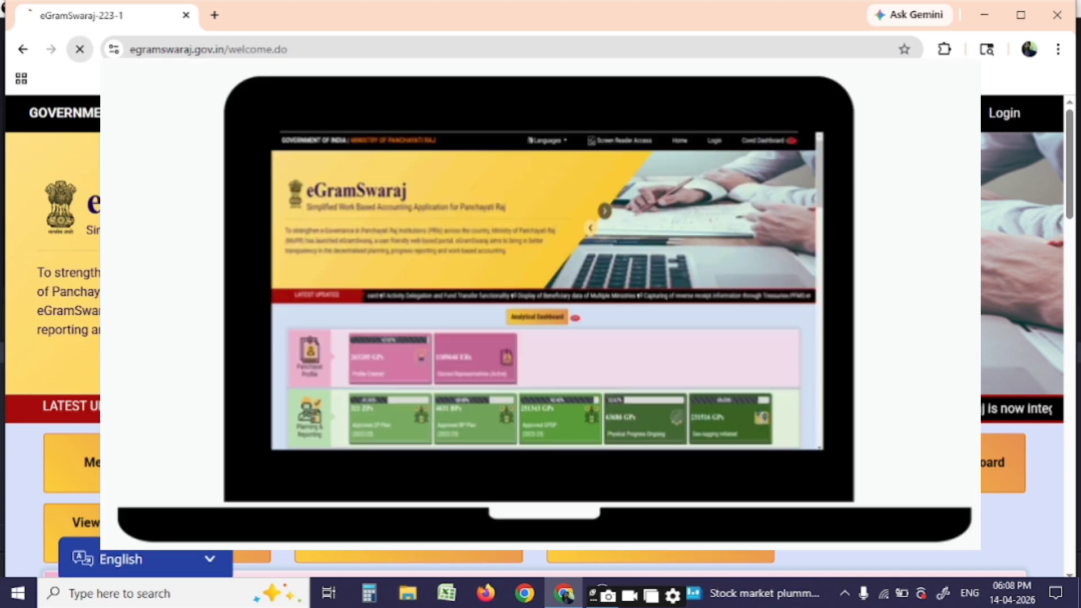
Reload the eGramSwaraj page and log in with the user credentials and CAPTCHA
click(81, 51)
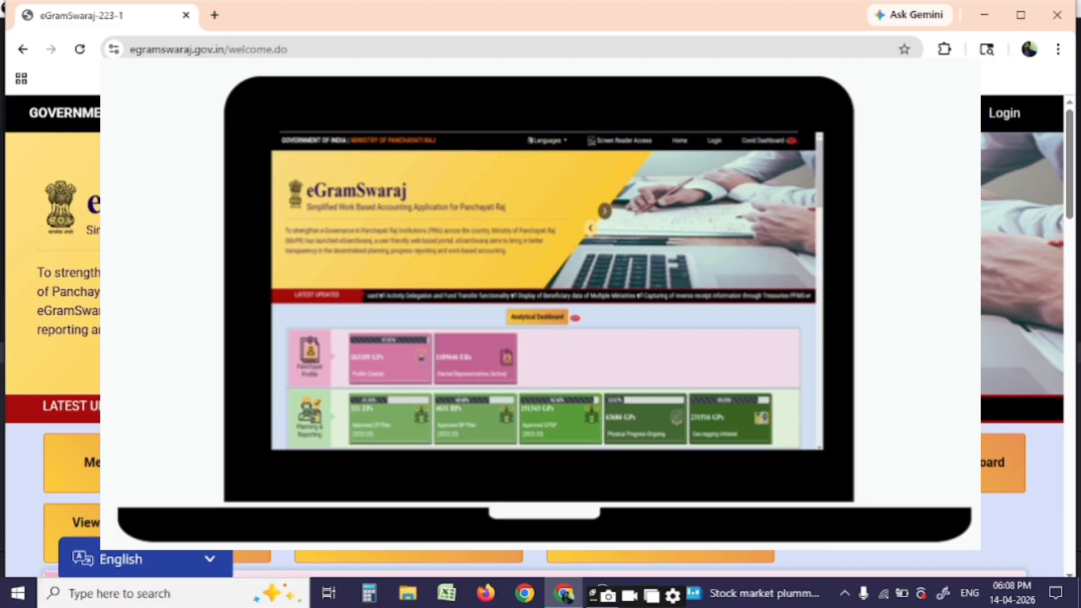
text(mj)
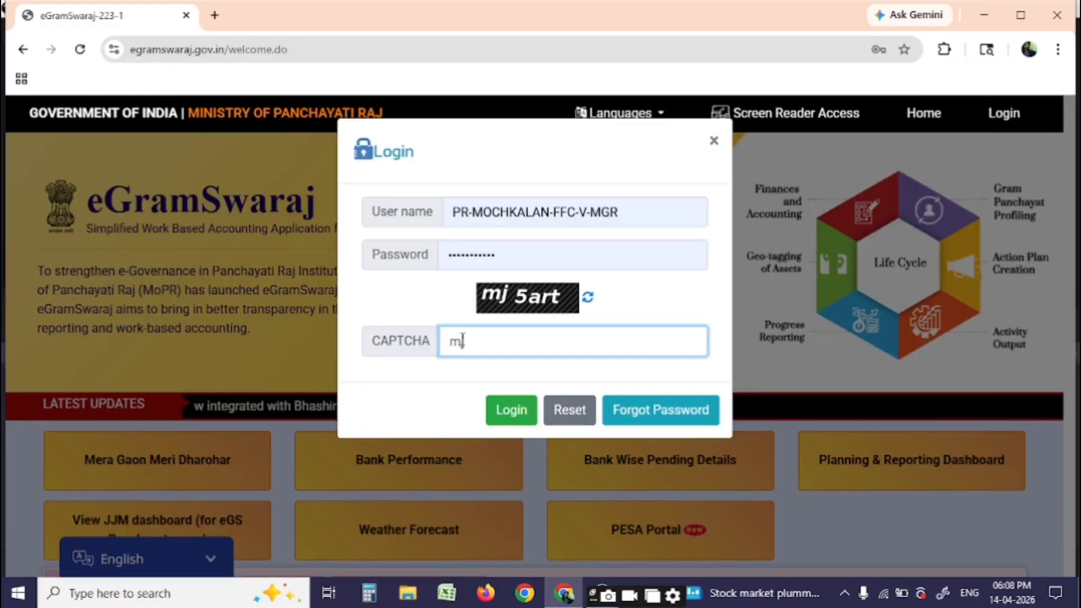
text(5)
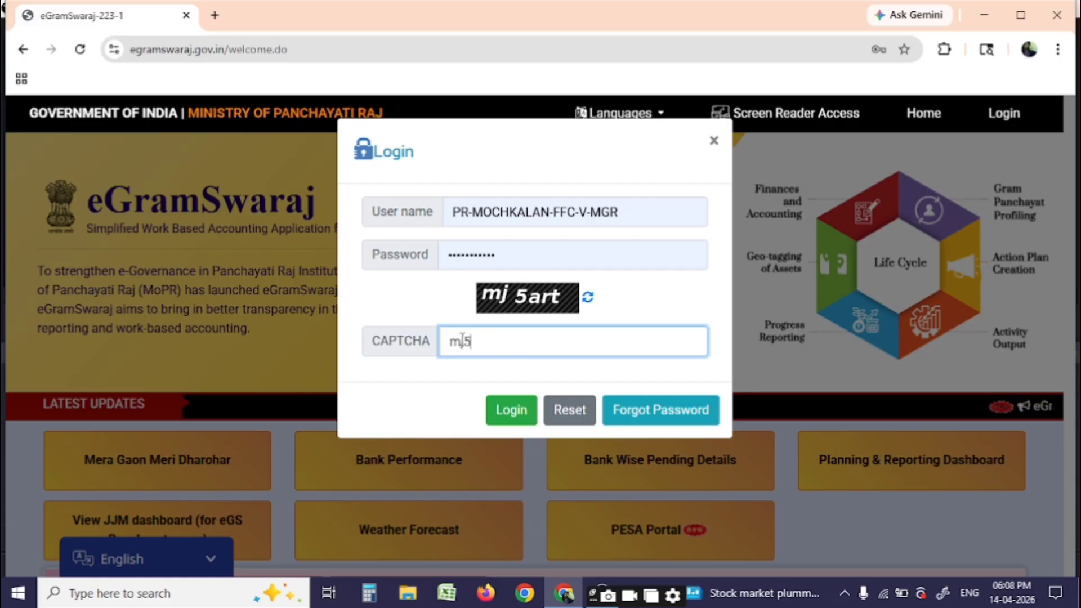
text(art)
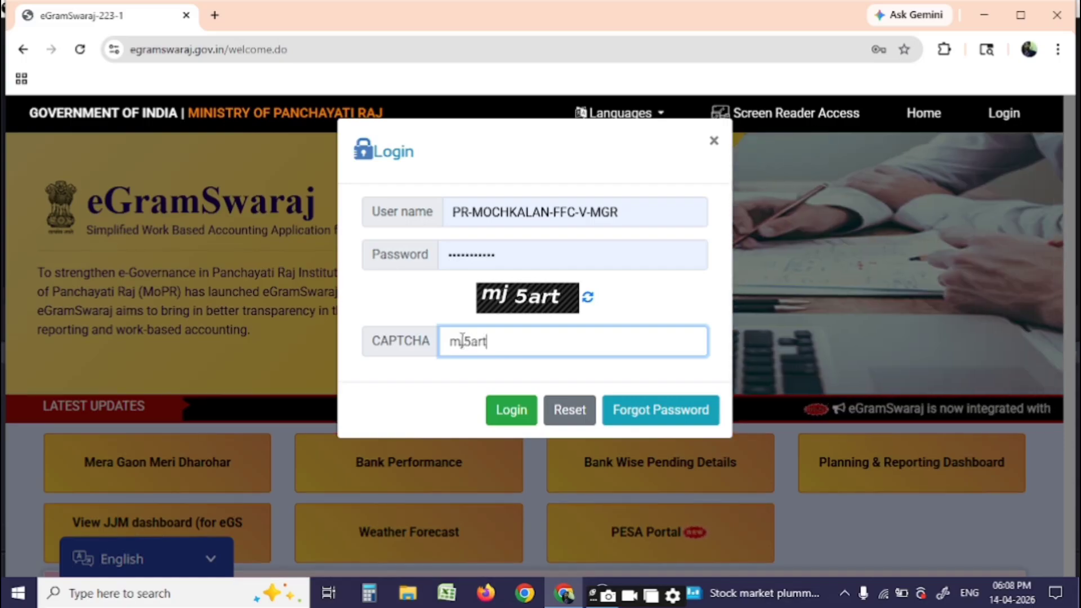
click(519, 422)
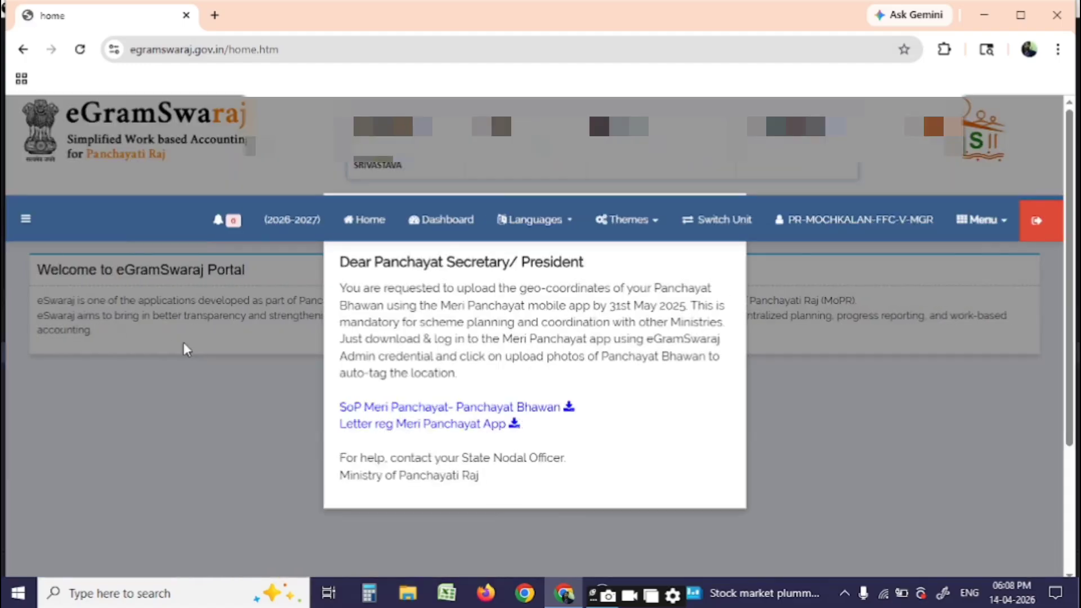
Close the 13/04/2026 day book for the 5th State Finance Commission scheme via Schemewise Day Book Close
click(160, 340)
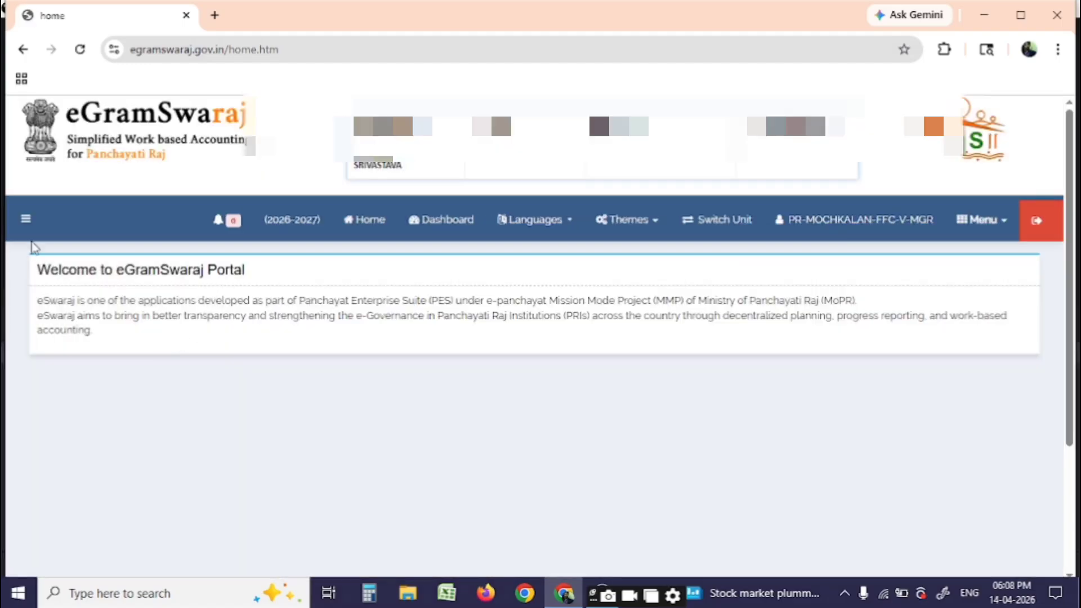
click(26, 219)
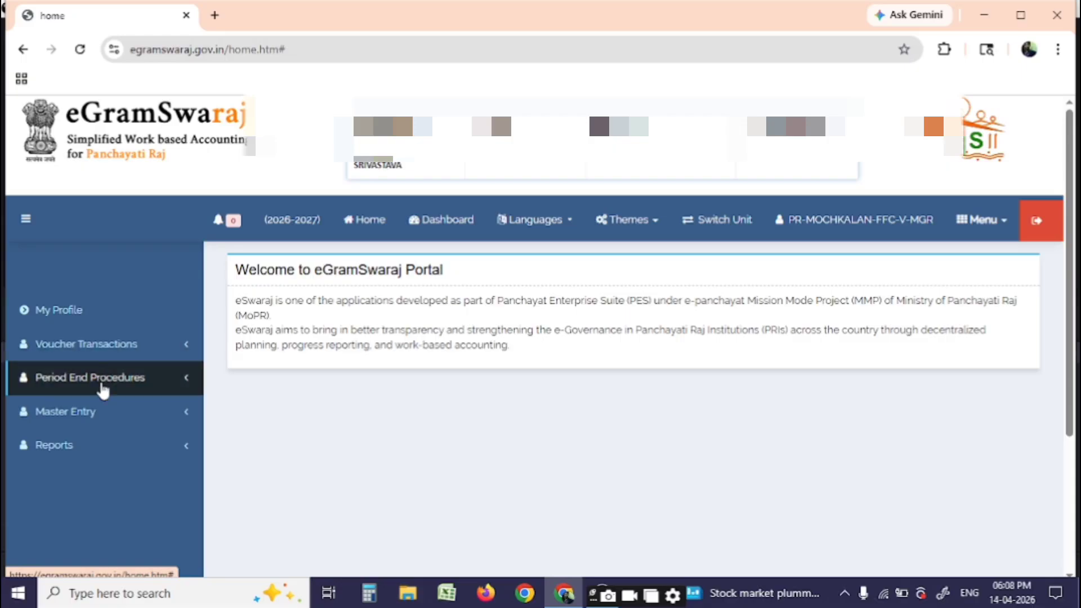
click(102, 387)
click(93, 407)
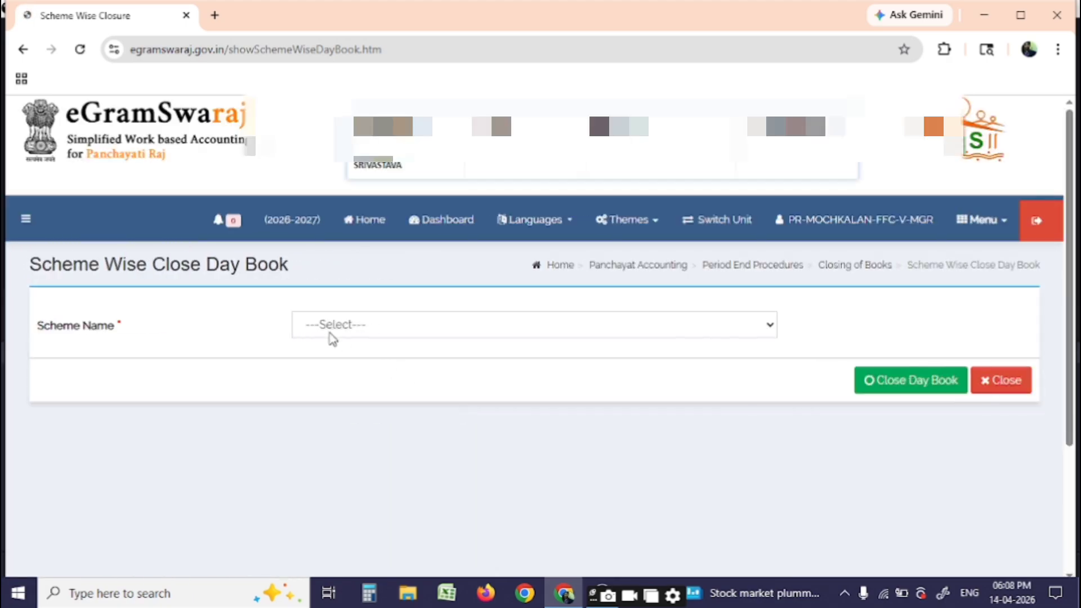
click(331, 332)
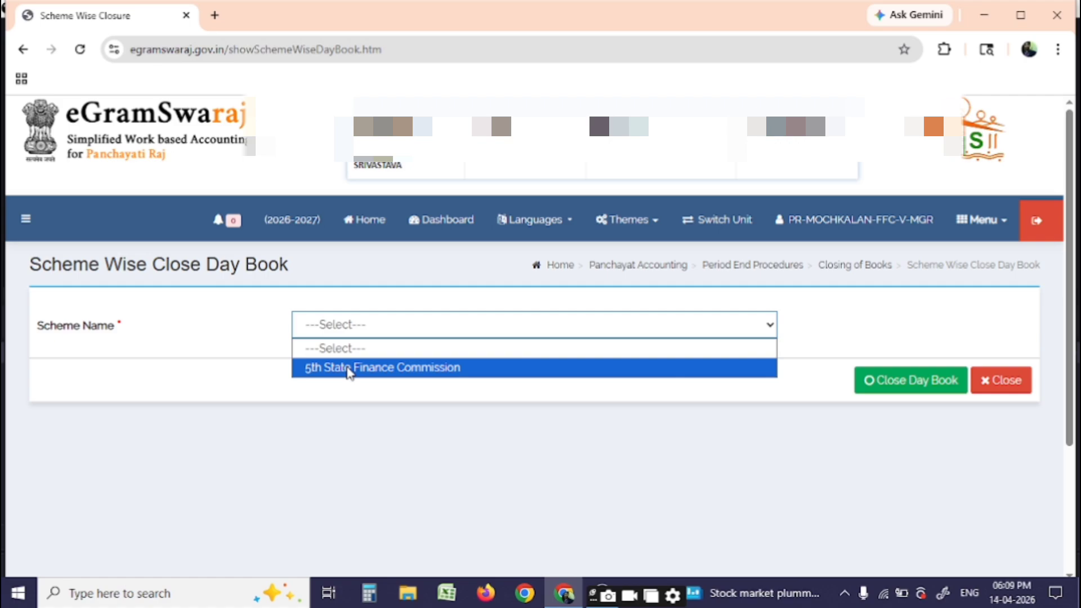
click(349, 372)
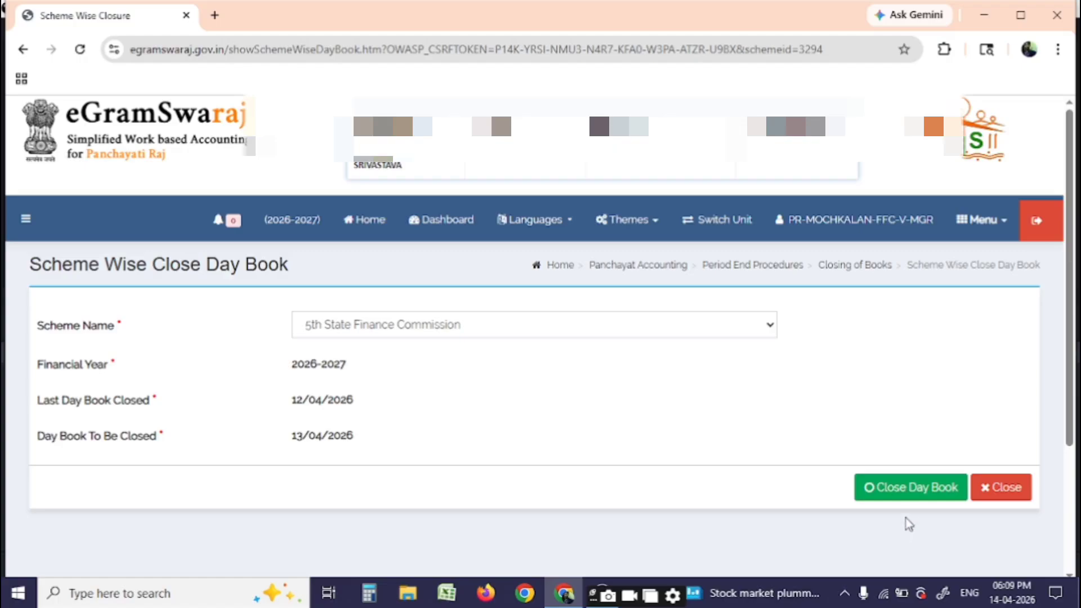
click(897, 494)
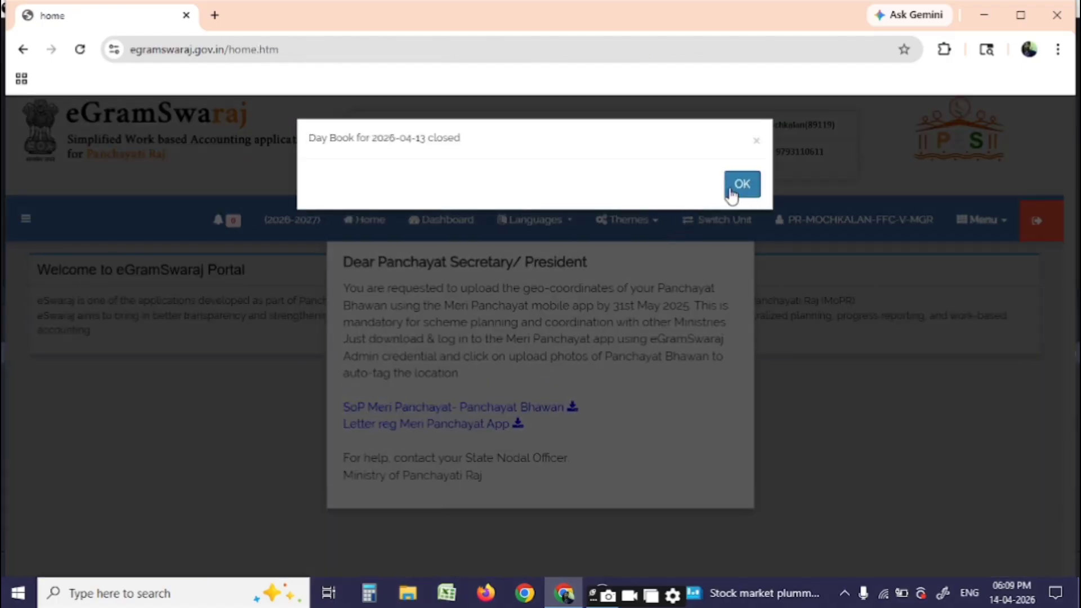
click(730, 191)
click(151, 340)
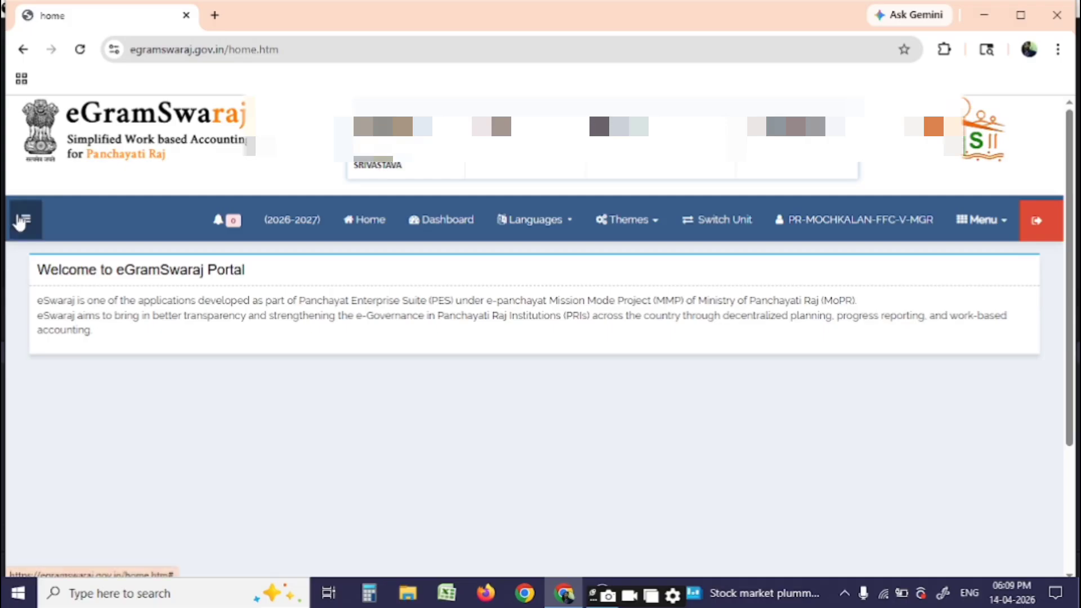
Start an online payment voucher, first trying work 45124605 under Schemes
click(23, 221)
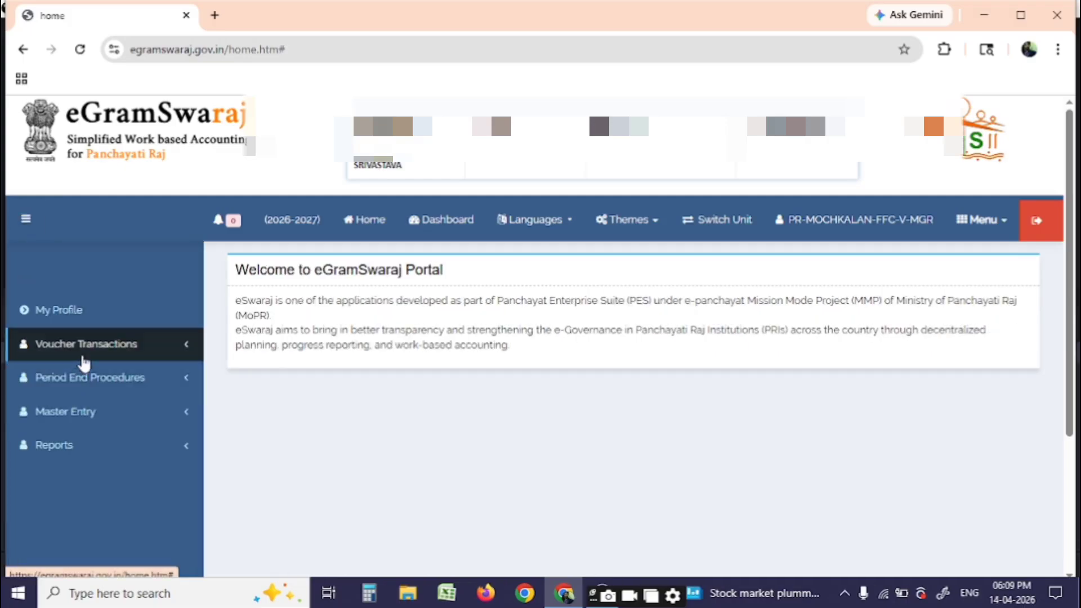
click(84, 361)
click(68, 393)
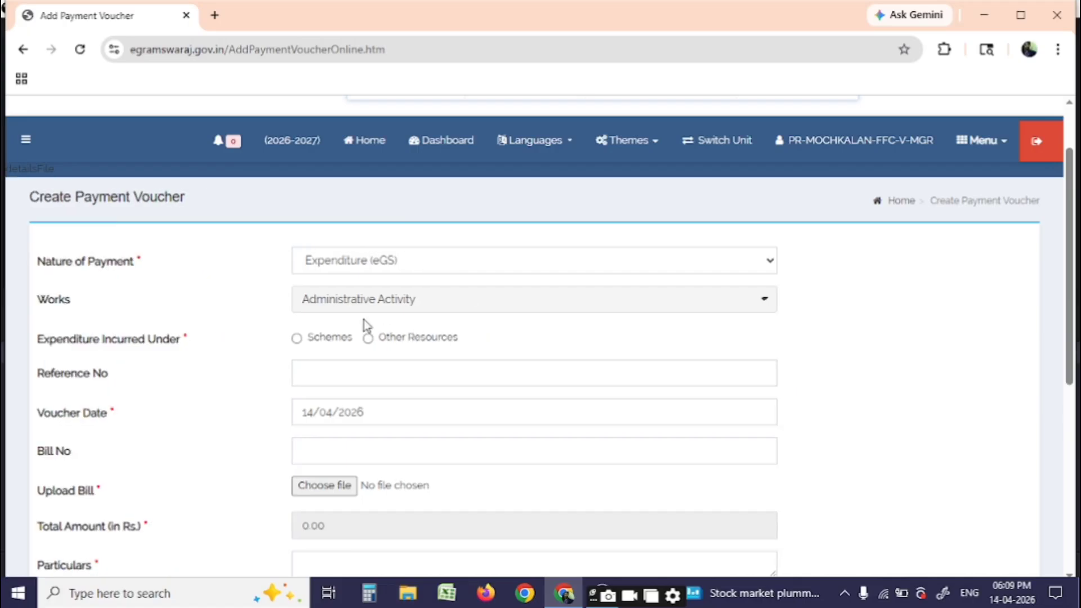
click(337, 308)
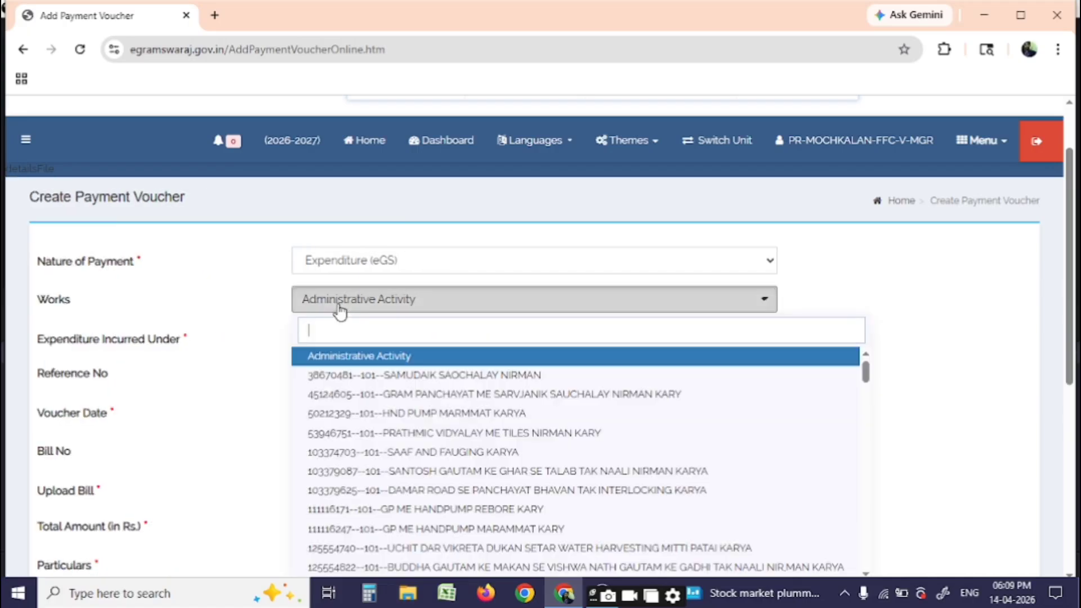
click(412, 399)
click(296, 338)
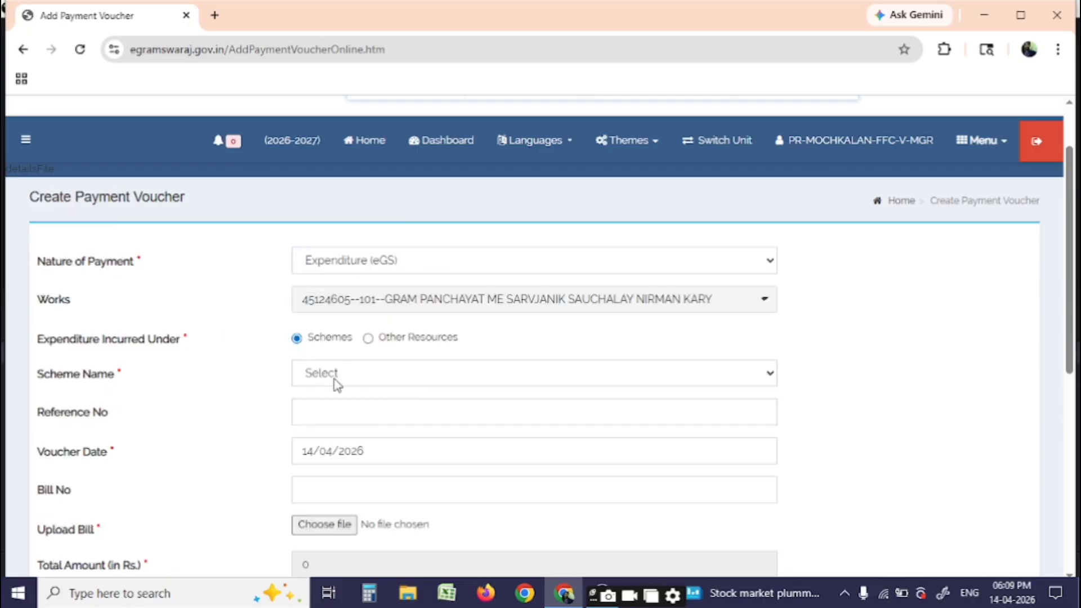
click(333, 376)
click(366, 306)
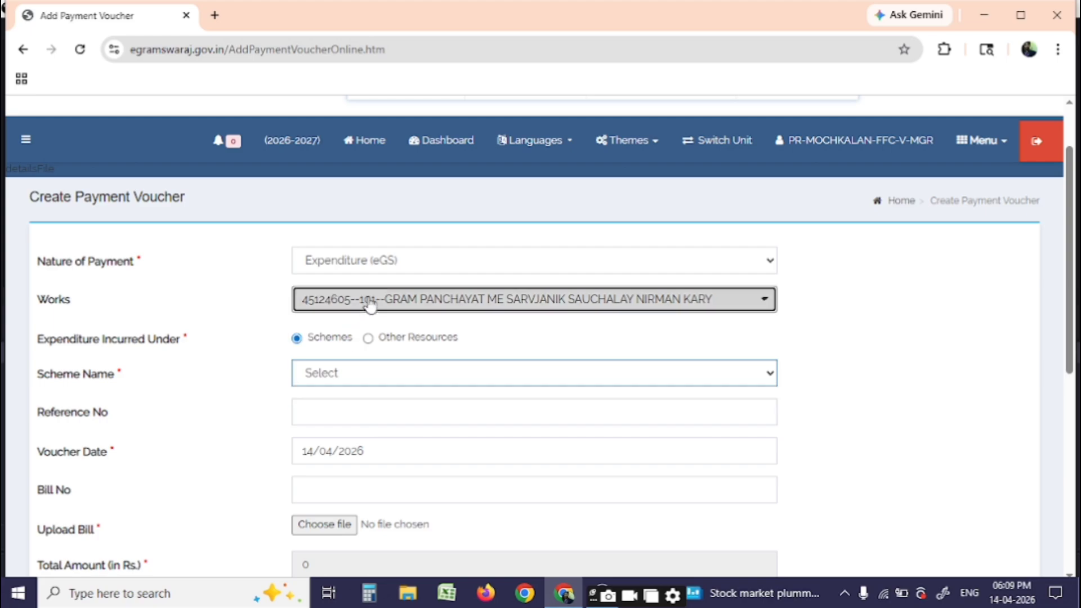
Switch the work to 53946710 GRAM PRADHAN MANDEY under the 5th State Finance Commission scheme
click(366, 306)
scroll(413, 403, down, 3)
scroll(418, 475, down, 2)
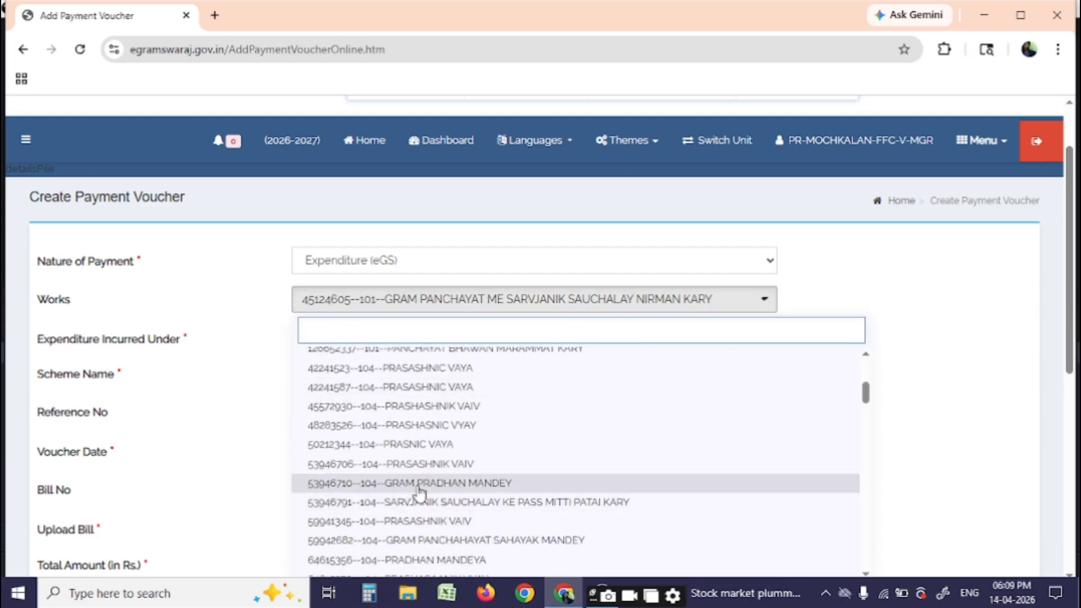
click(418, 484)
click(296, 338)
click(339, 381)
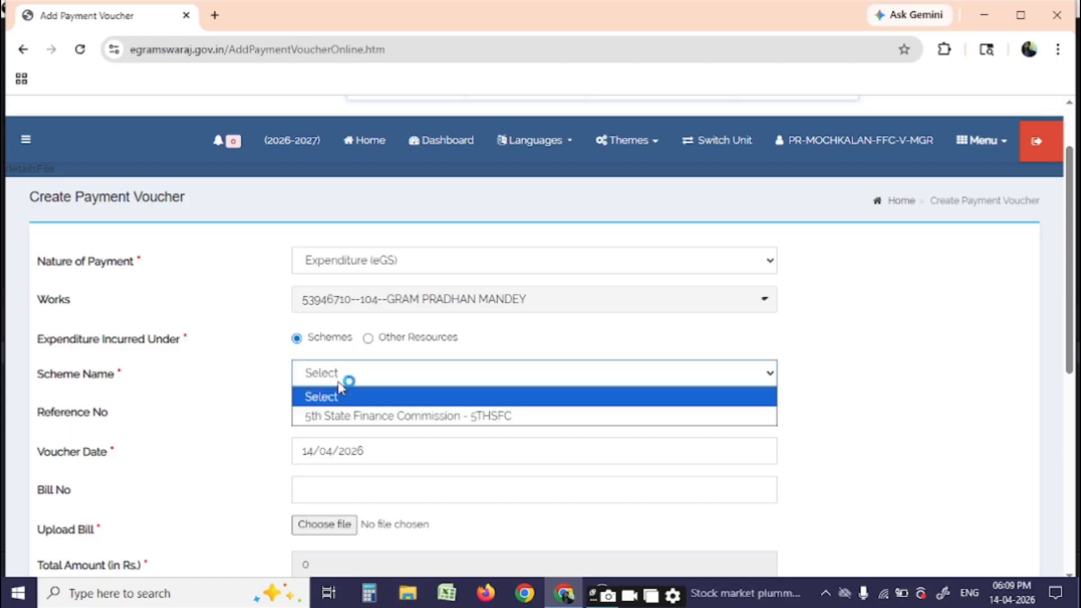
click(346, 415)
click(326, 439)
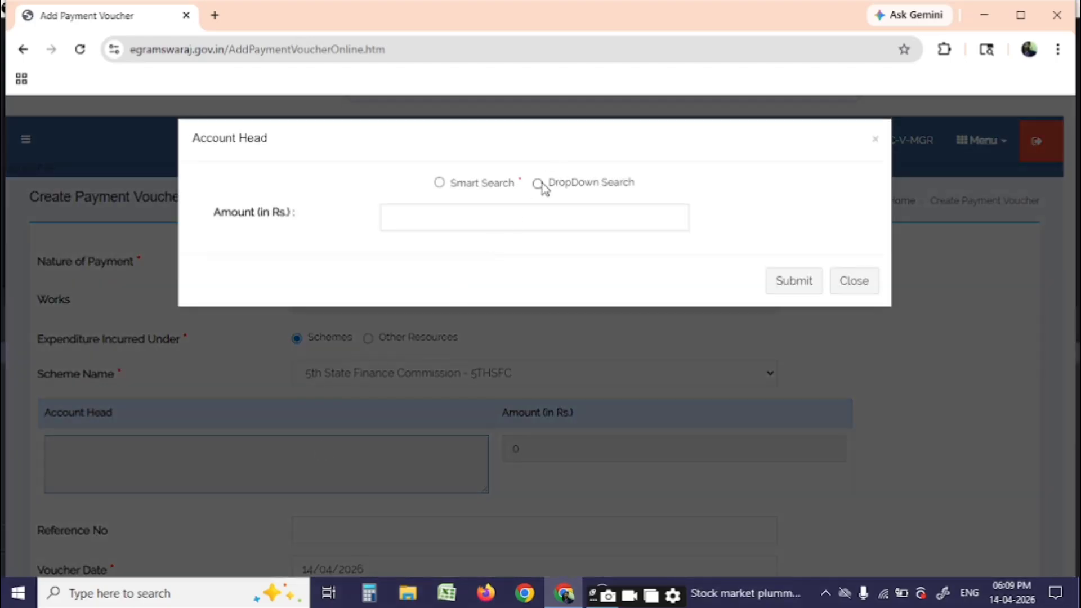
Choose the Development account head 2515, minor head 103, PFMS component 10 and object head 04
click(537, 183)
click(466, 216)
click(453, 260)
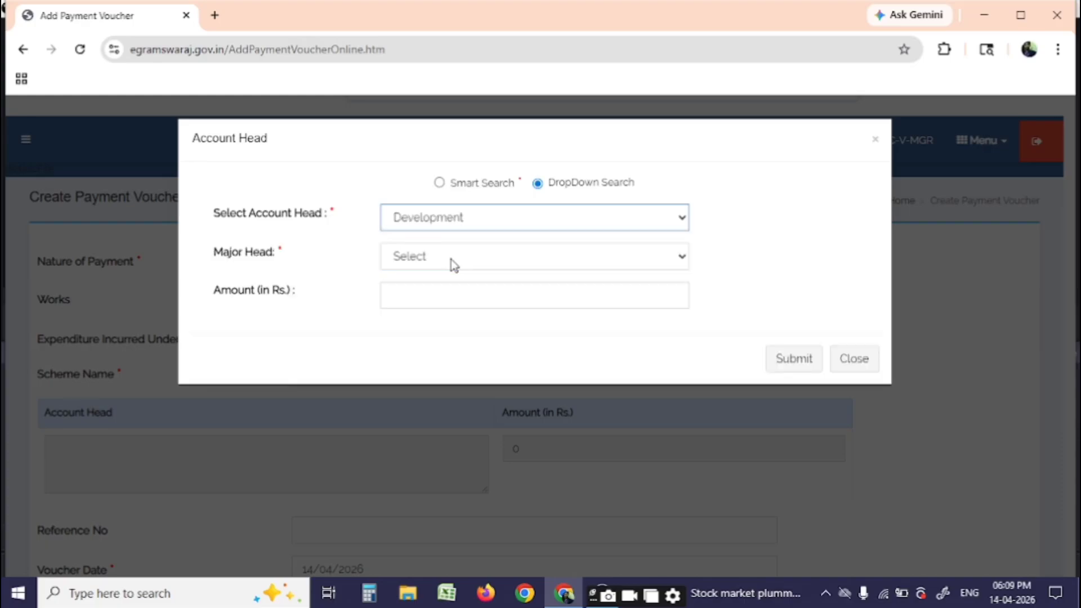
click(451, 259)
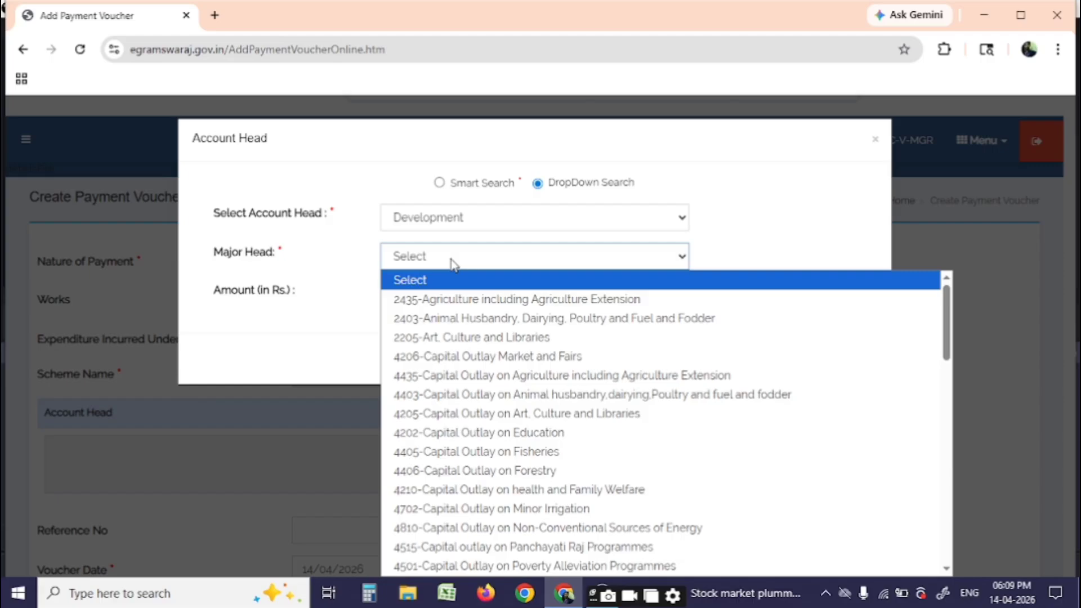
text(2515-Panchayati Raj Programmes)
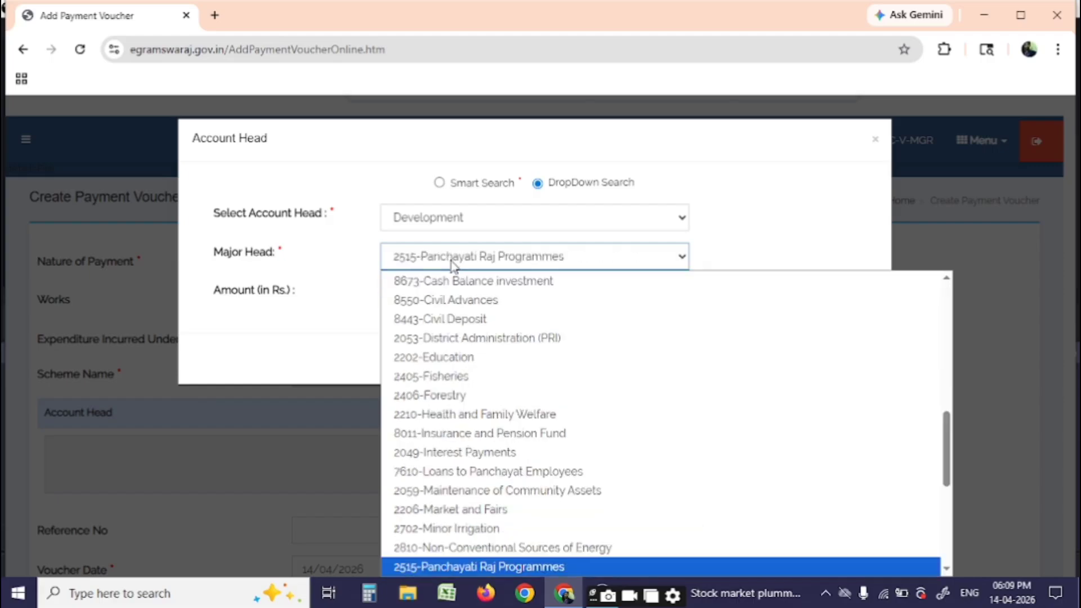
key(Return)
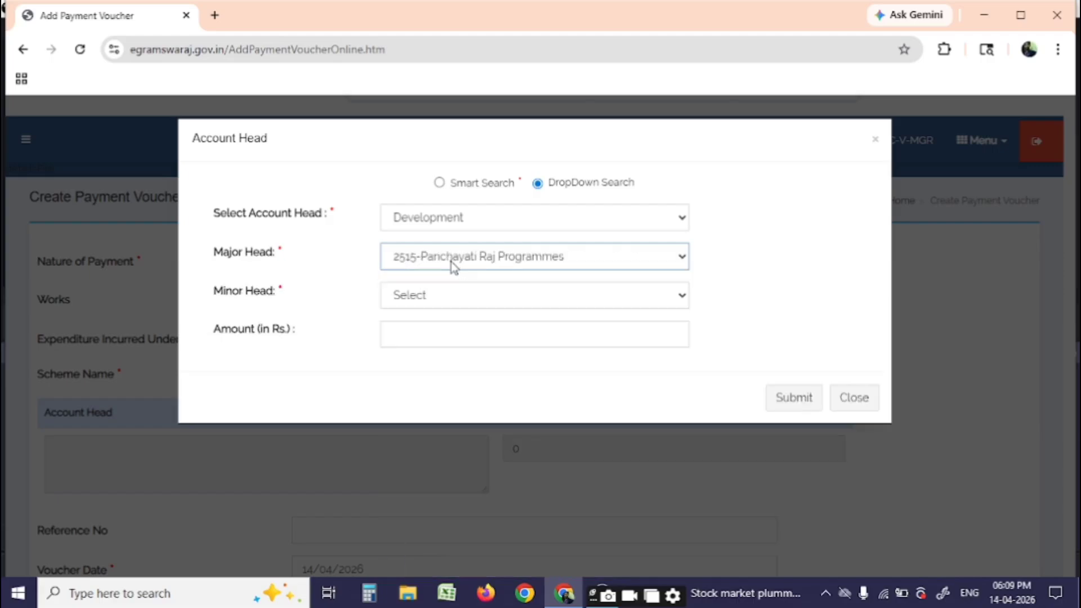
click(451, 294)
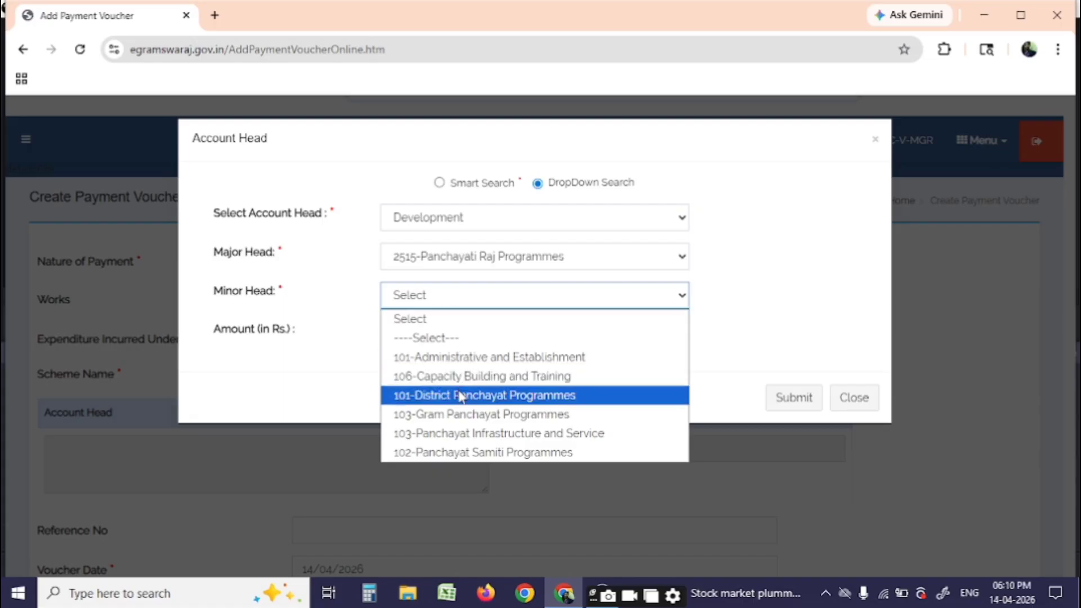
click(460, 414)
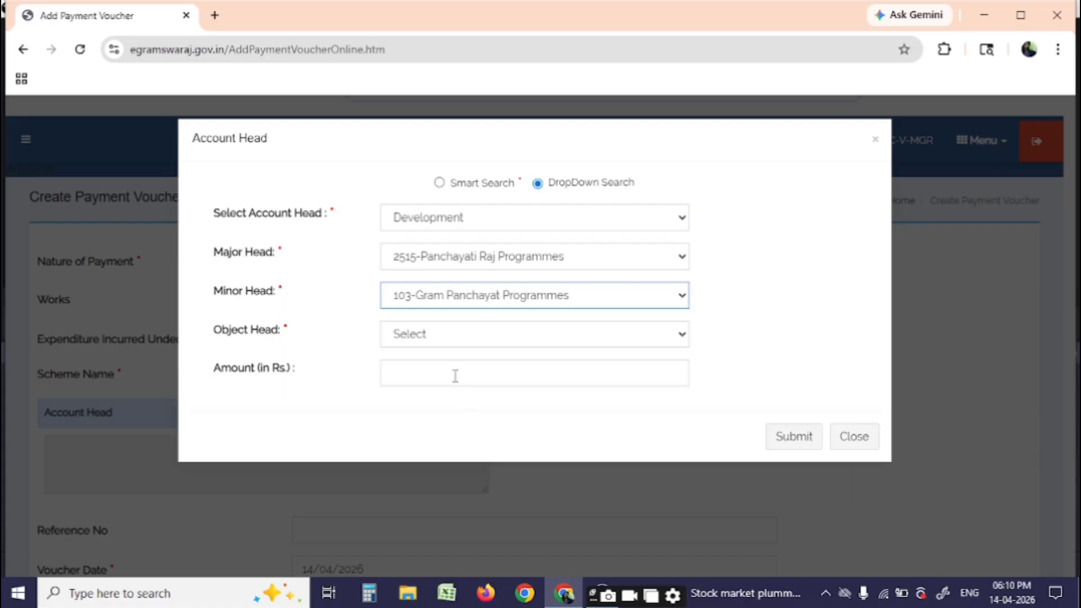
click(448, 342)
click(448, 377)
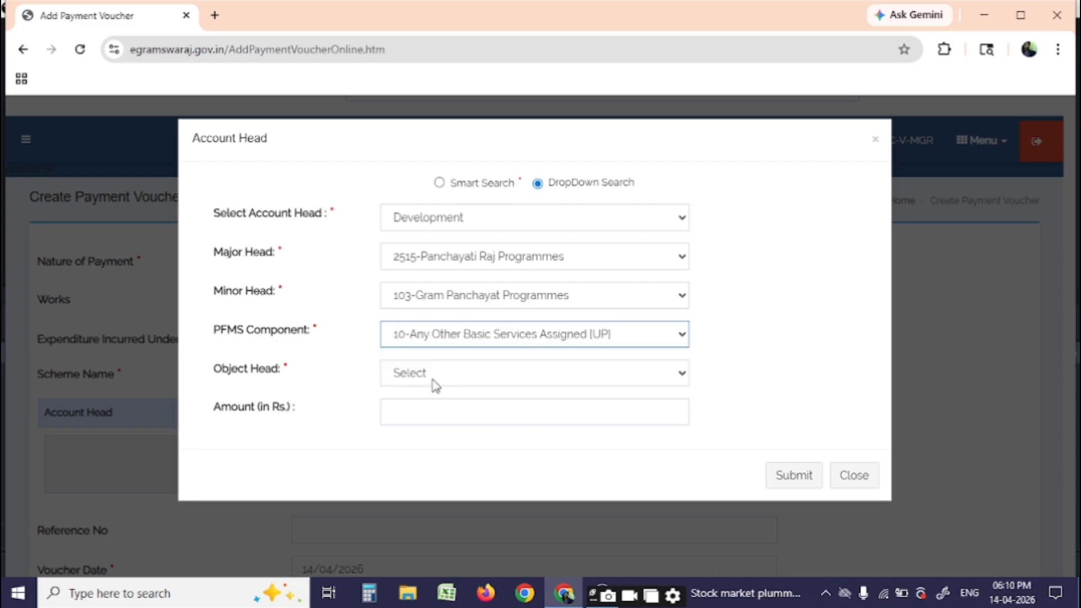
click(434, 379)
click(438, 256)
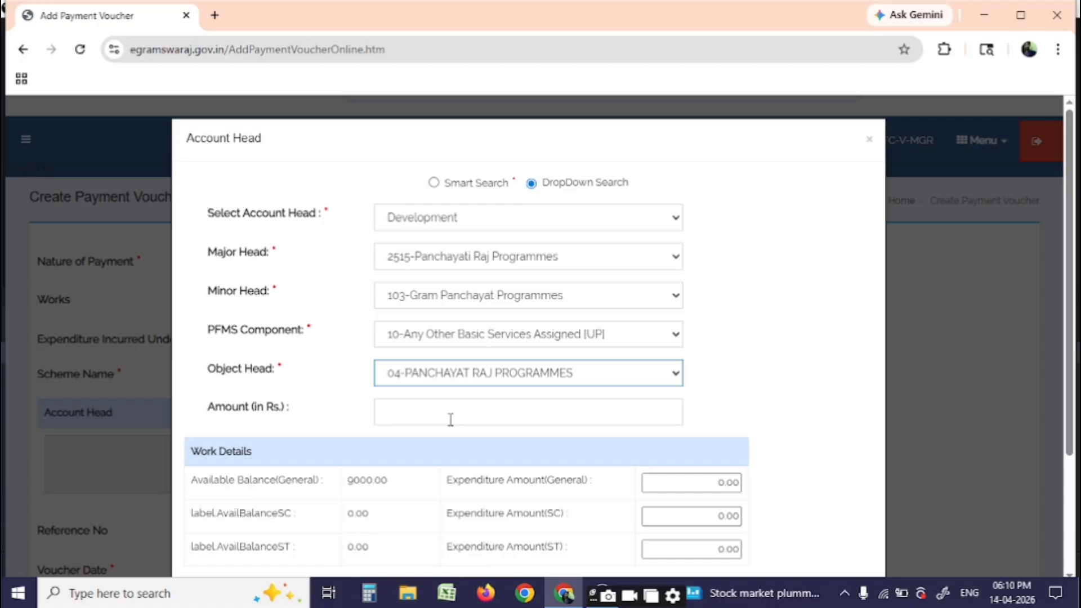
Enter Amount 5000 and general expenditure 5000, then submit the account head
click(450, 420)
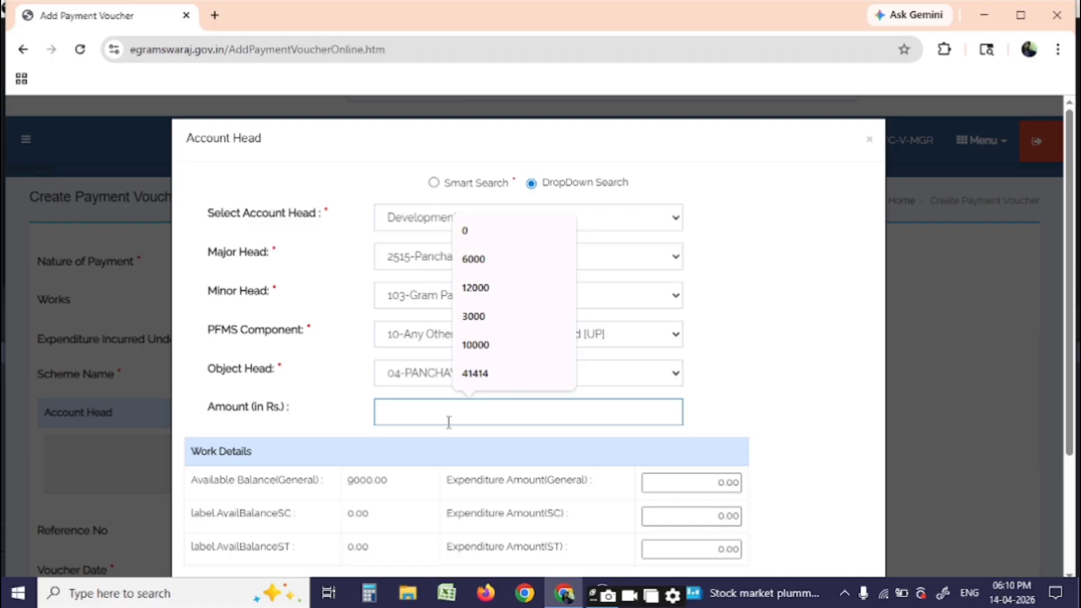
text(5000)
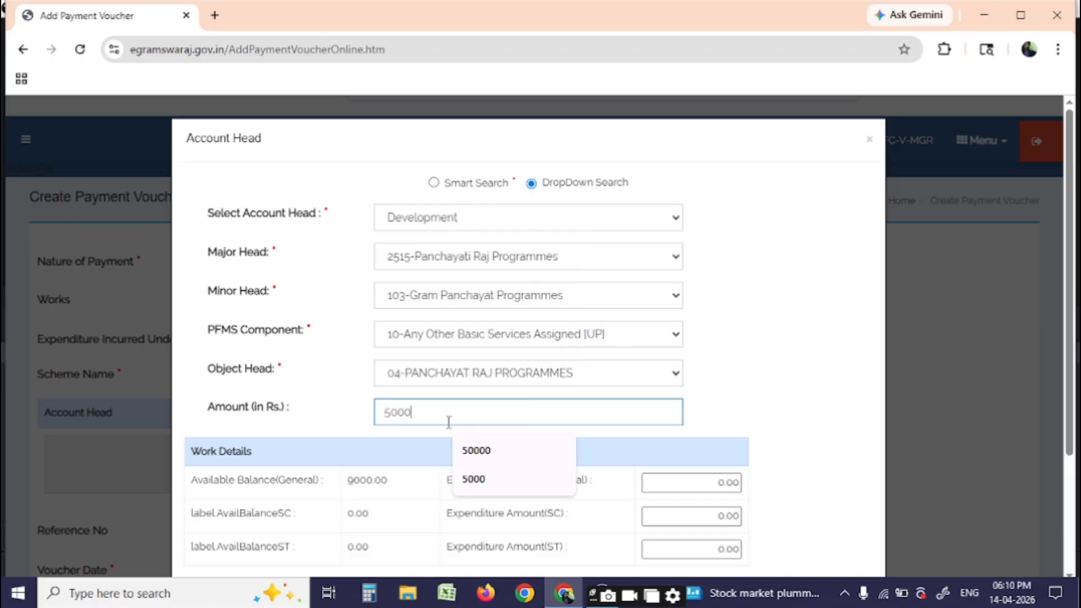
click(703, 481)
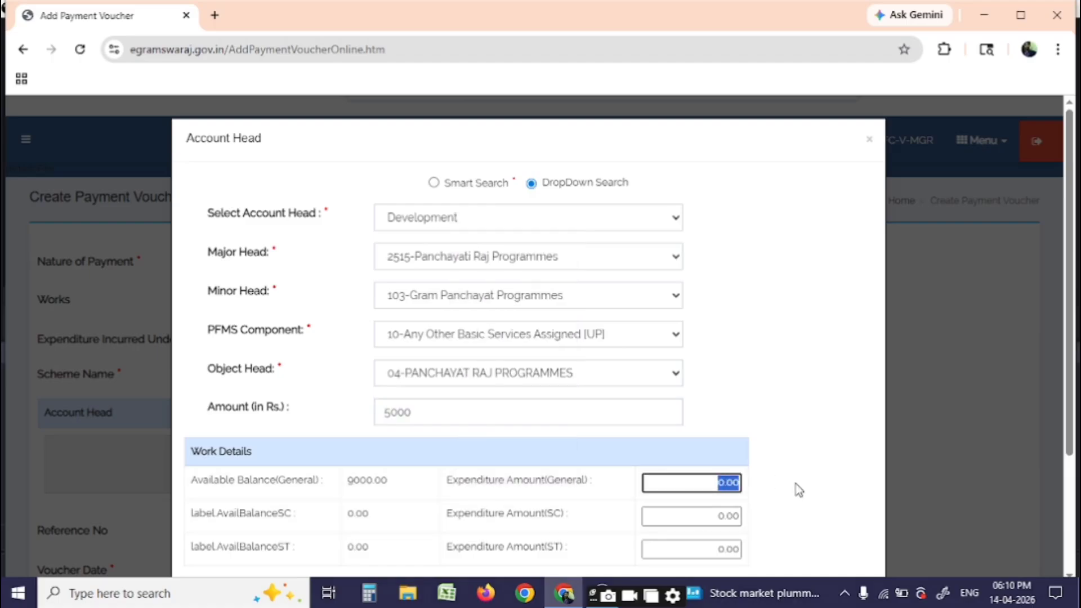
text(5000)
scroll(700, 464, down, 1)
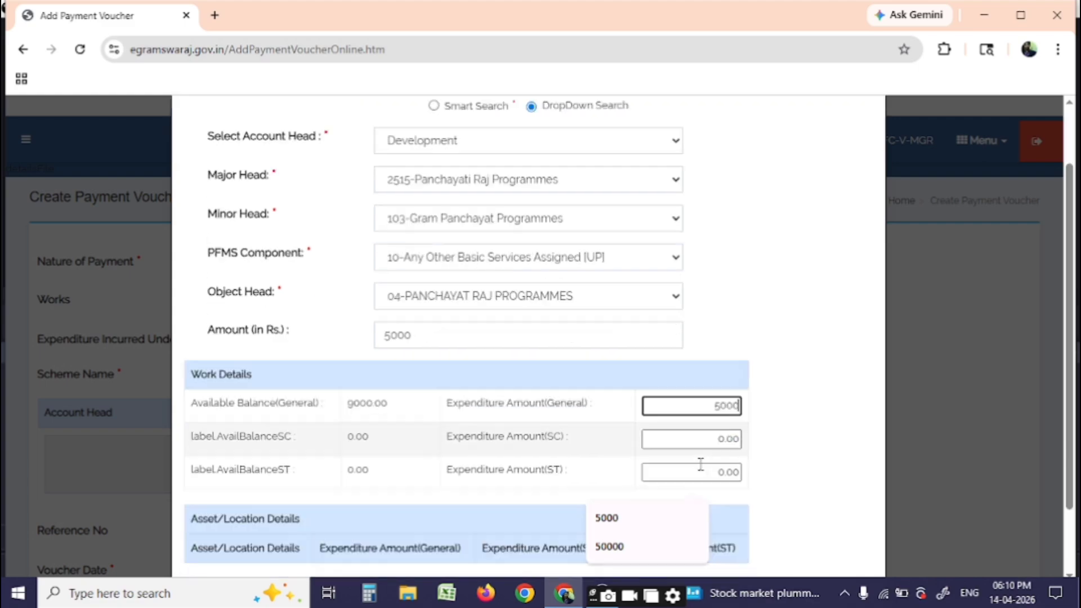
scroll(486, 485, down, 1)
click(780, 533)
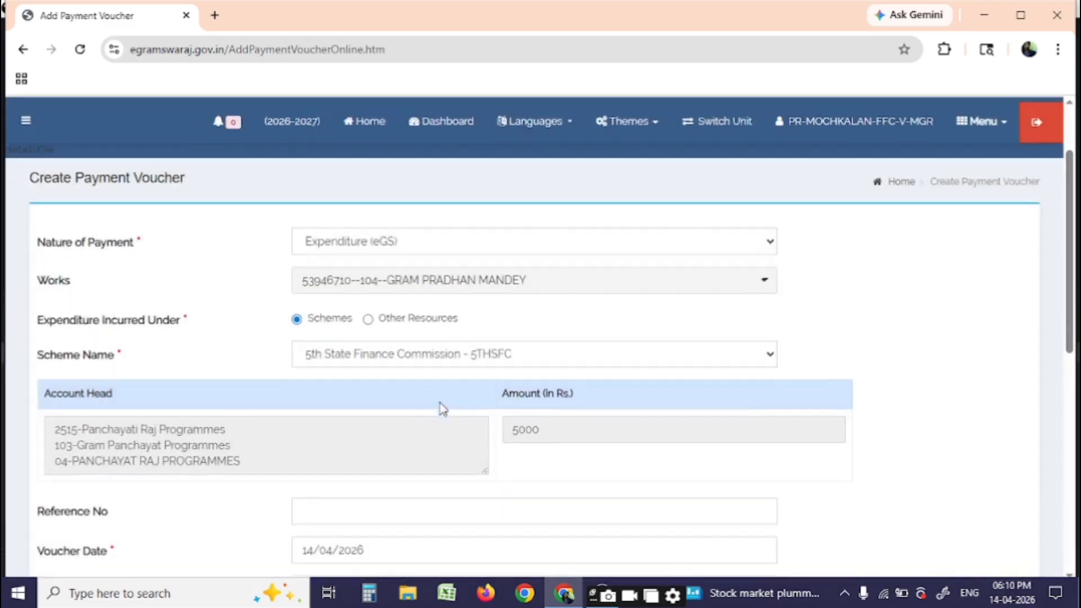
scroll(443, 408, down, 5)
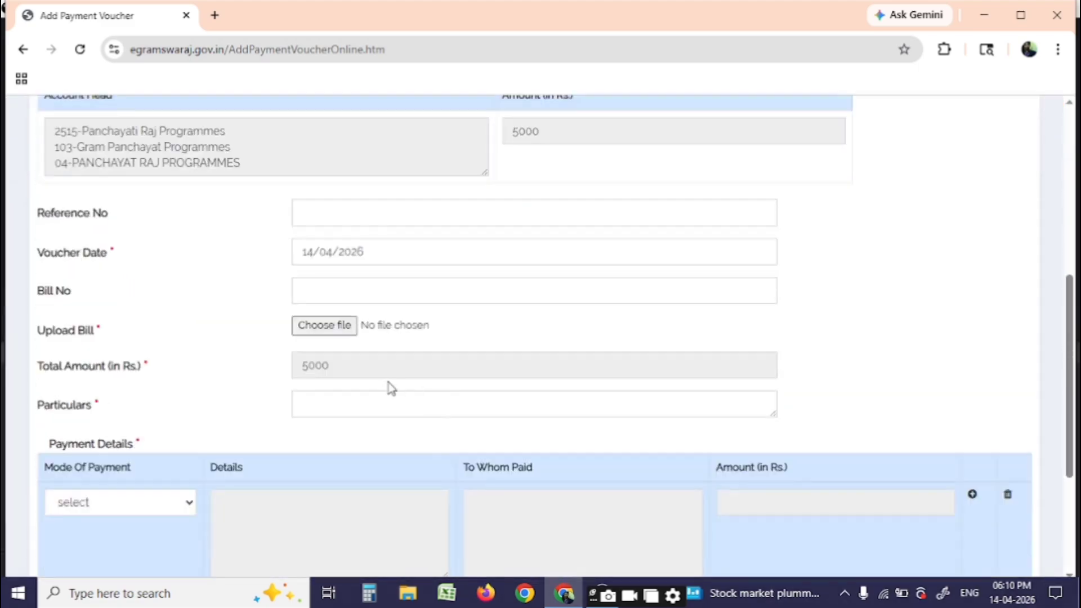
click(324, 326)
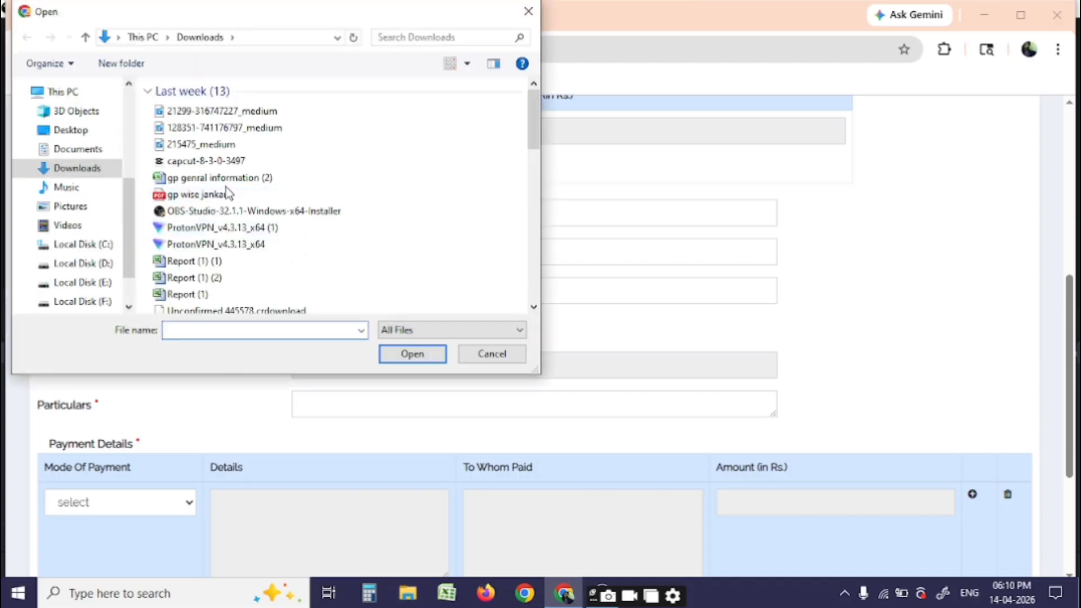
Attach pdf.pdf from Downloads as the voucher's bill
scroll(235, 221, down, 5)
scroll(236, 221, down, 6)
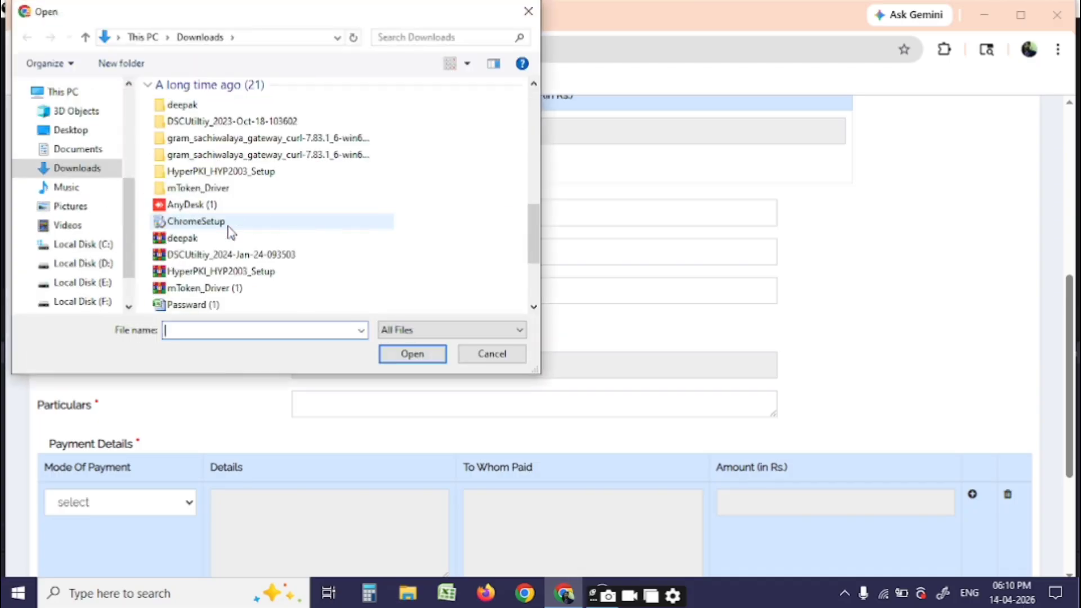
double_click(212, 271)
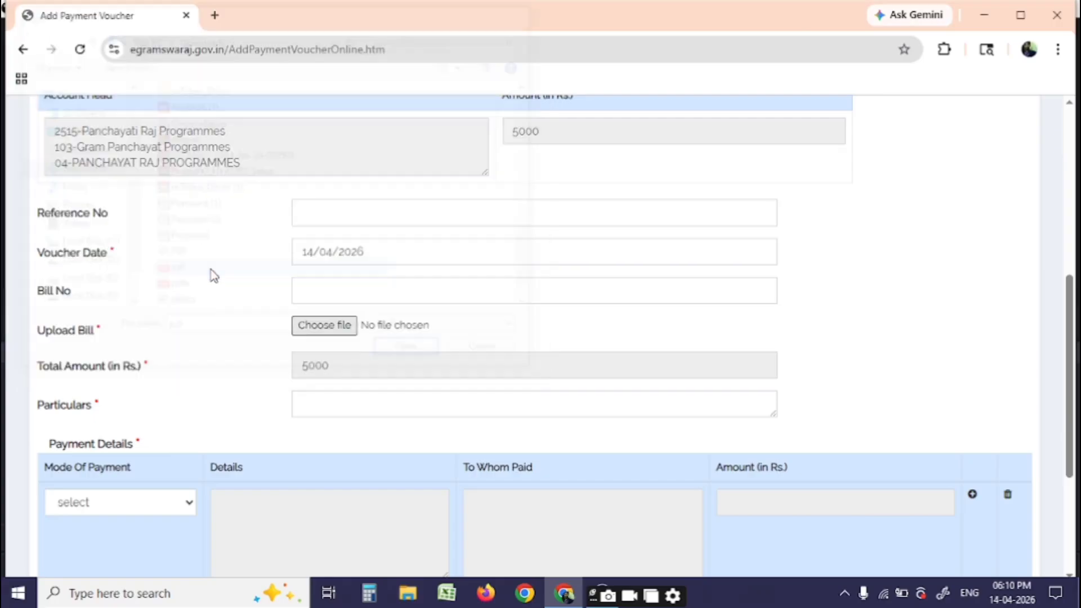
Write 'pay to mar neel store' in the Particulars field
click(330, 400)
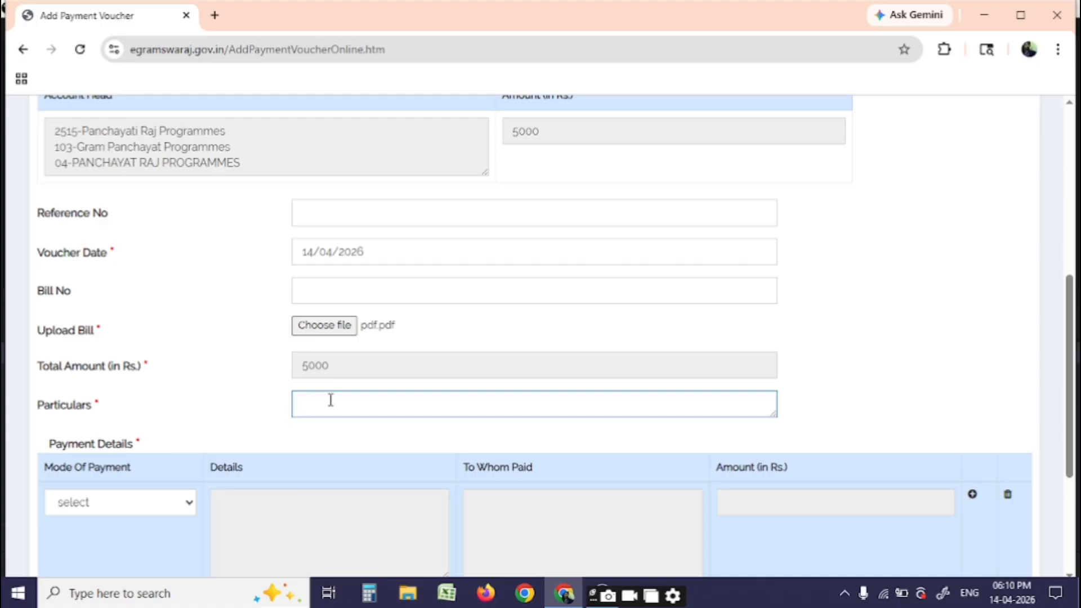
text(pa)
key(BackSpace)
key(BackSpace)
key(BackSpace)
key(BackSpace)
text(pay to mar)
text( neel st)
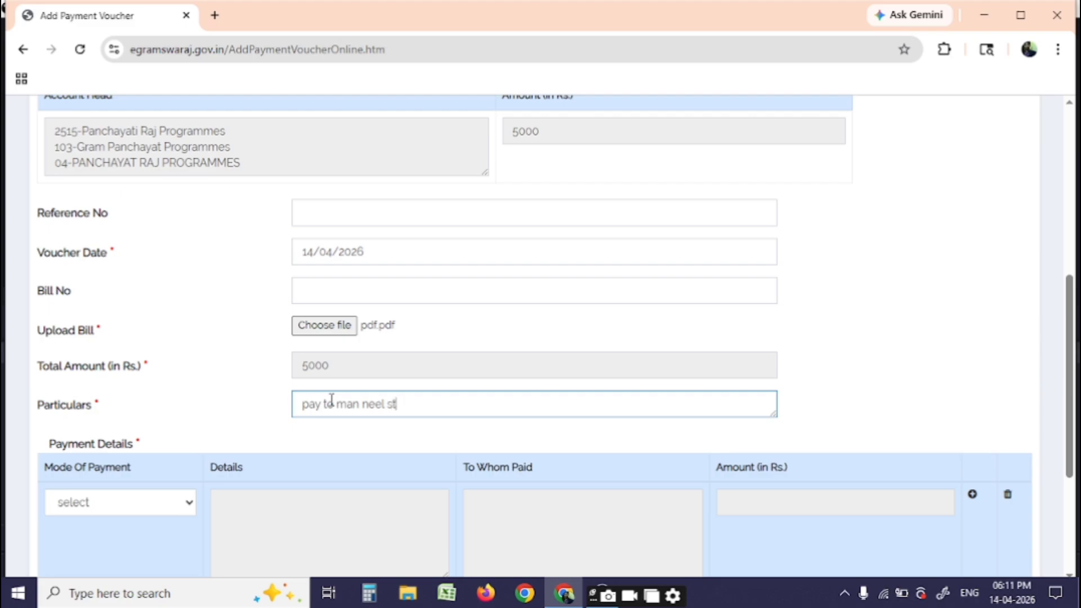
text(ore)
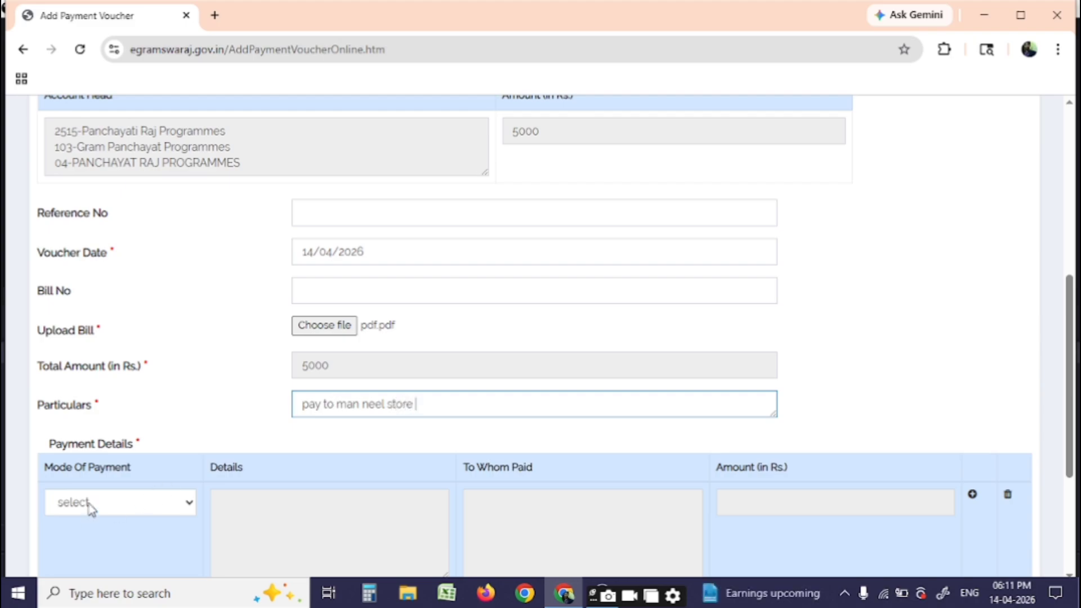
Set the payment mode to PFMS from the Indian Bank account
scroll(137, 420, down, 4)
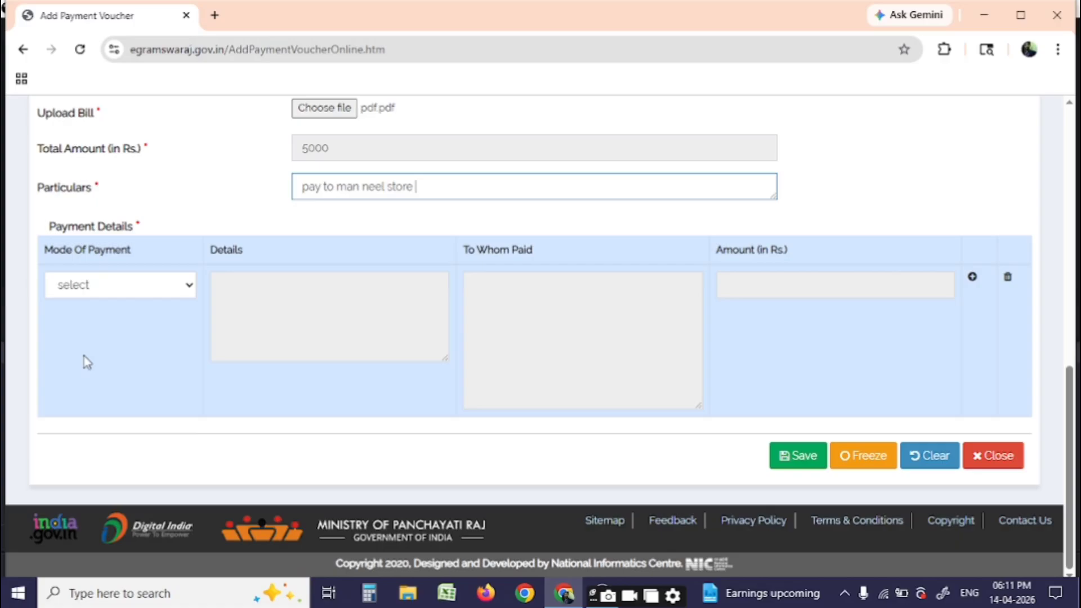
click(94, 288)
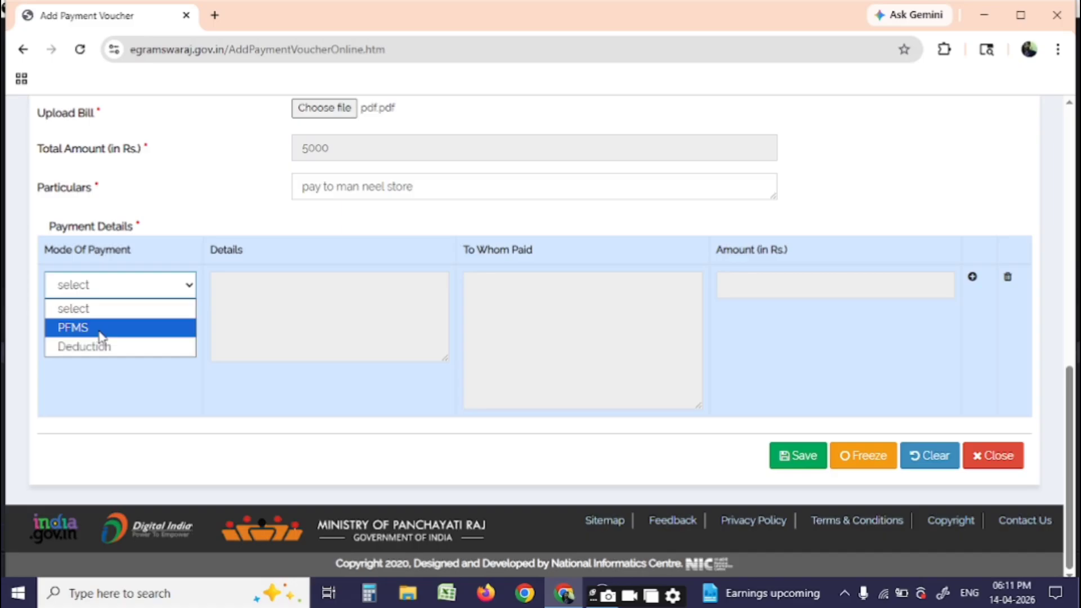
click(101, 336)
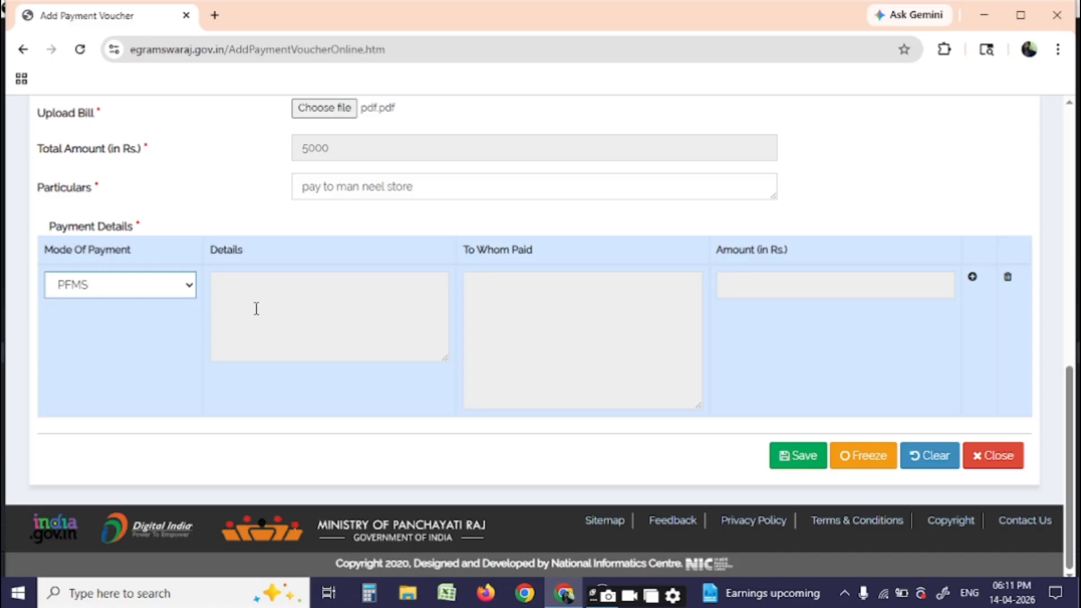
click(295, 304)
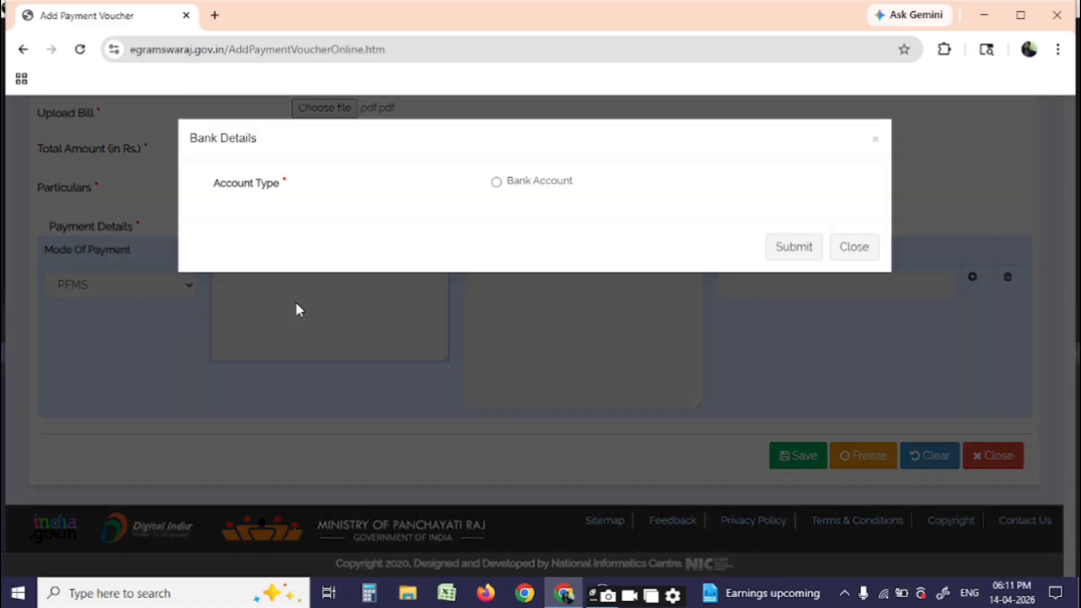
click(510, 189)
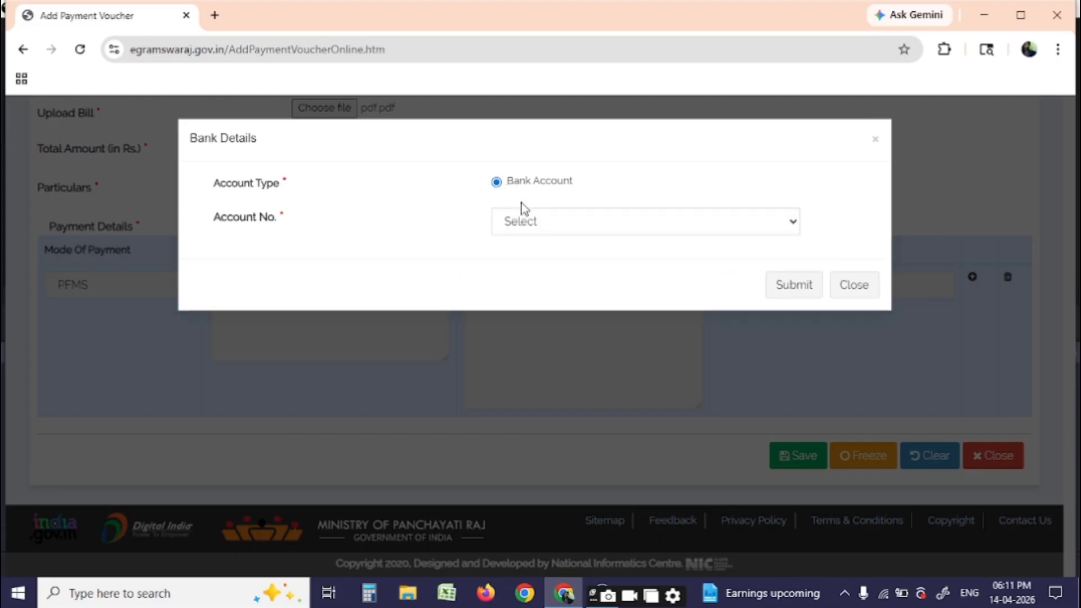
click(532, 223)
click(536, 265)
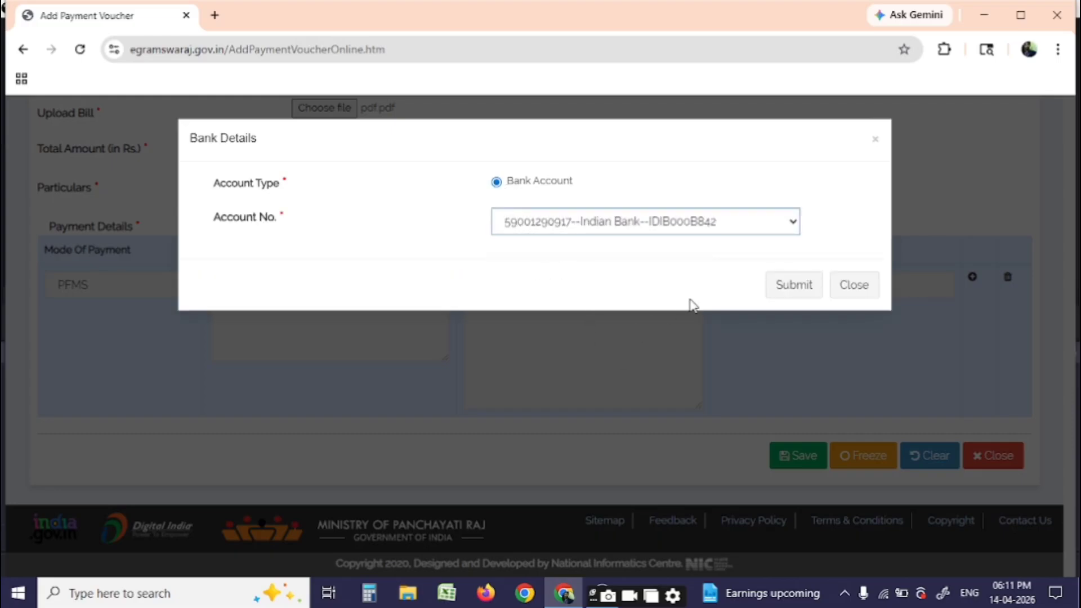
click(796, 297)
Pay 4500 to the agency AMAN NEEL STORE and add the payment row
click(533, 349)
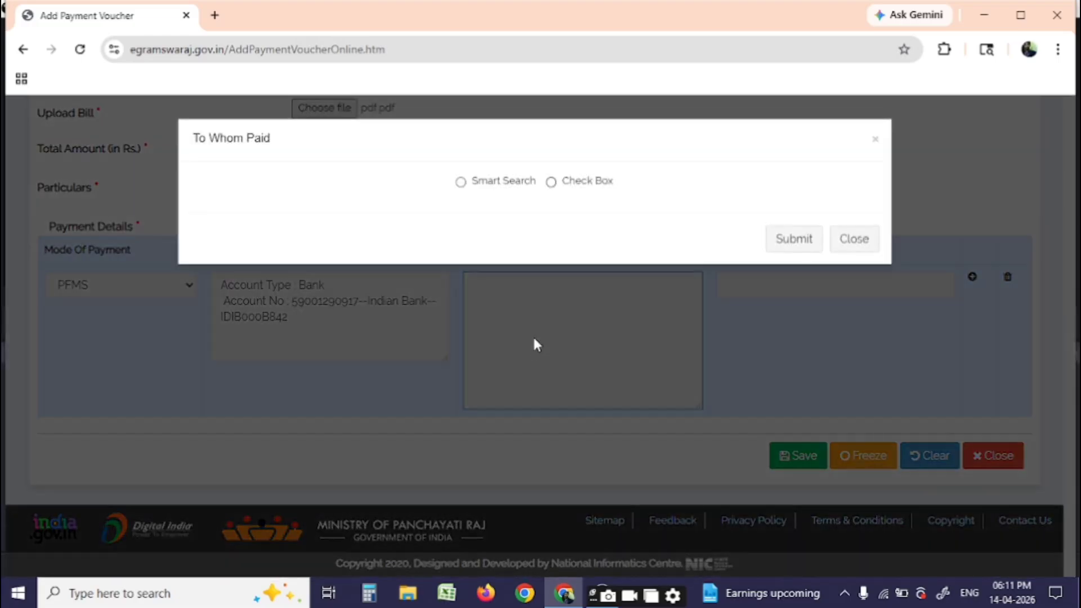
click(566, 192)
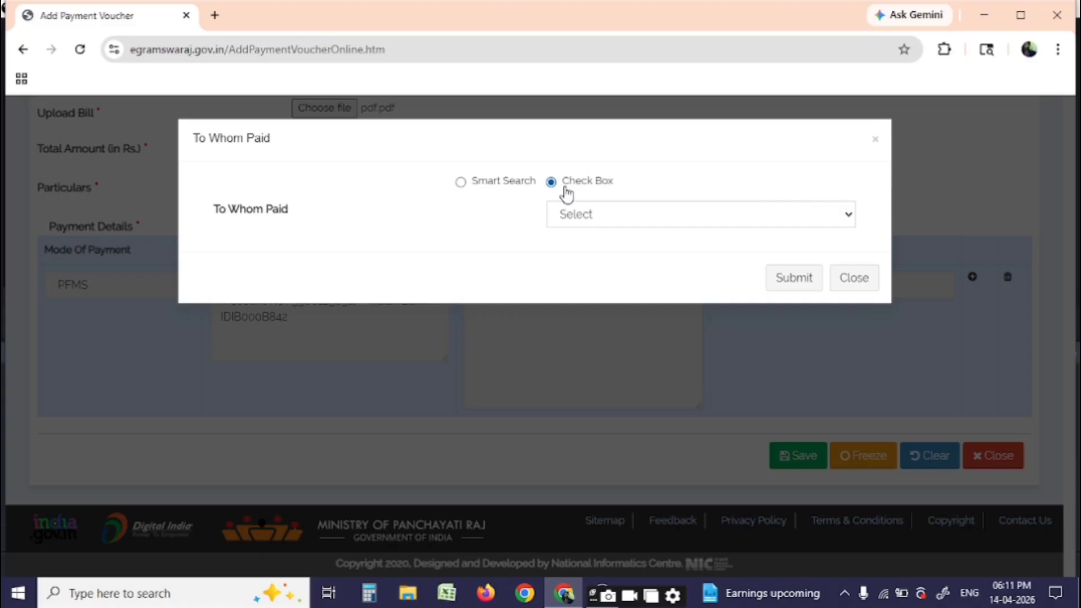
click(569, 221)
click(579, 258)
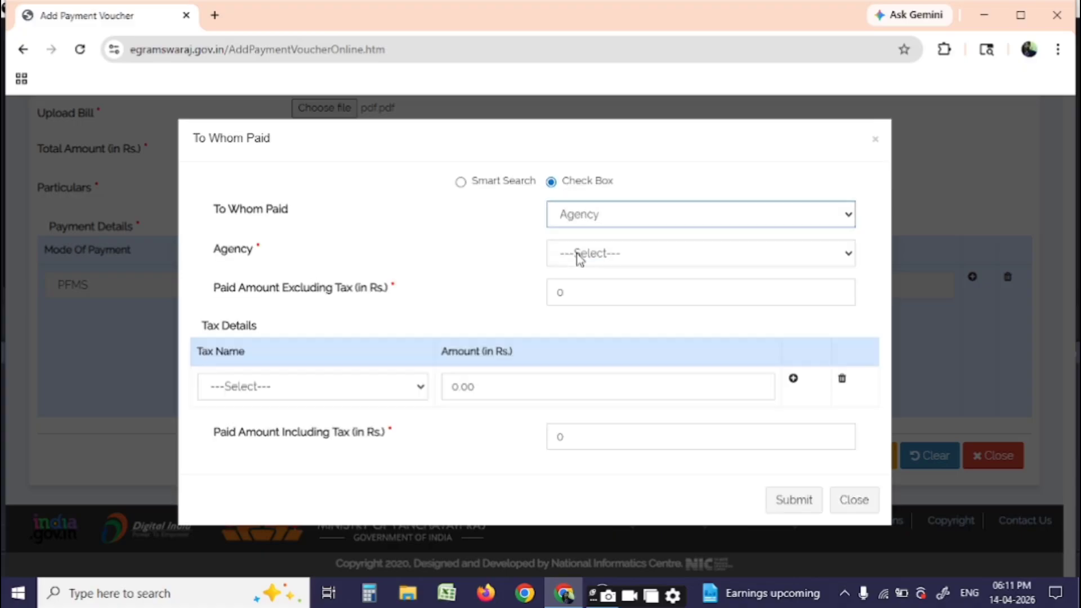
click(577, 256)
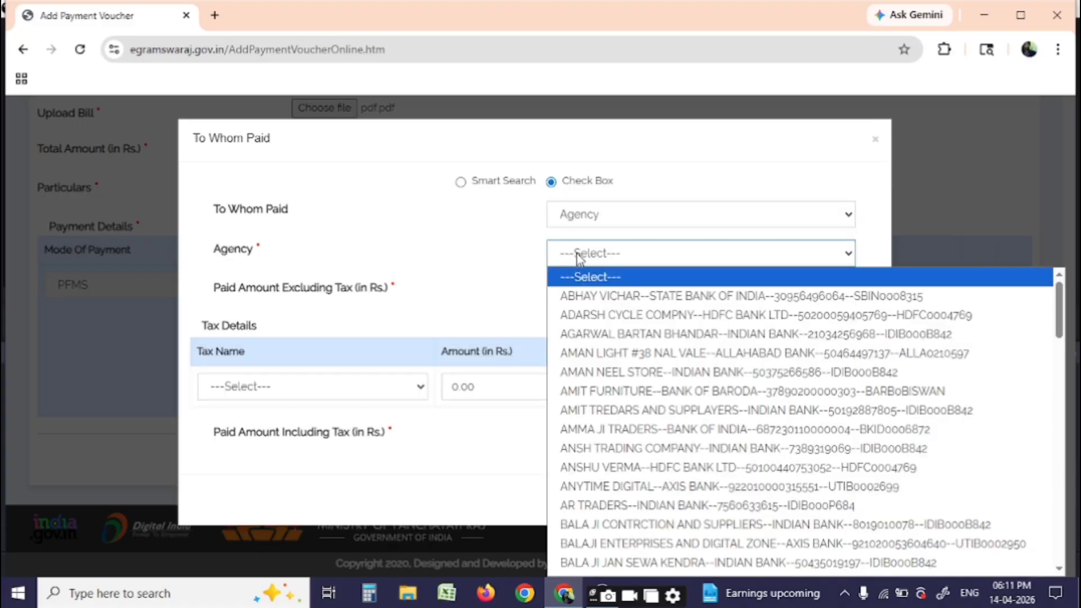
click(613, 374)
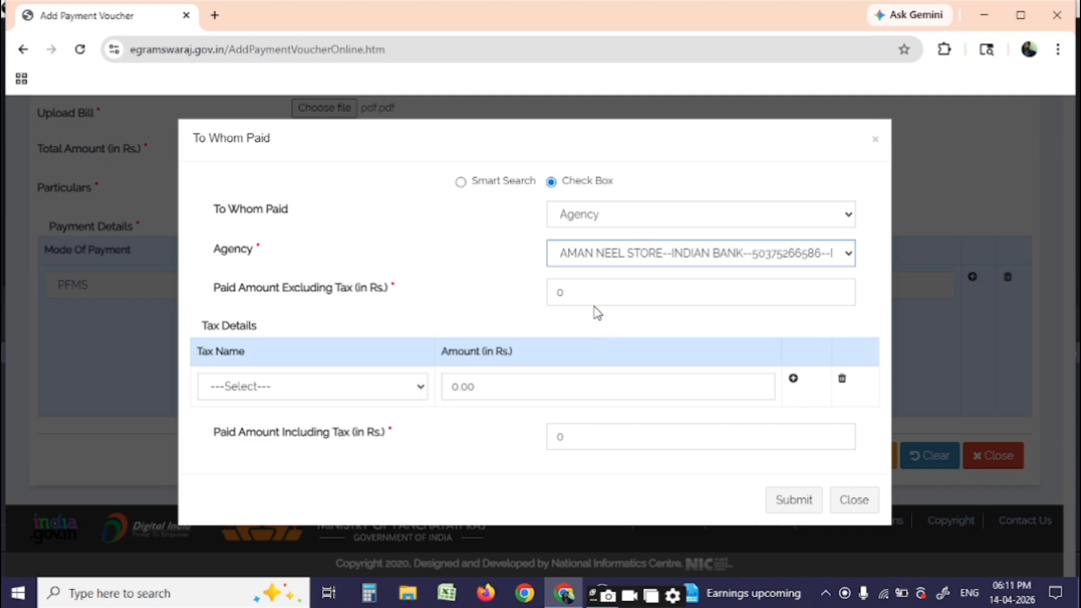
click(584, 294)
text(4500)
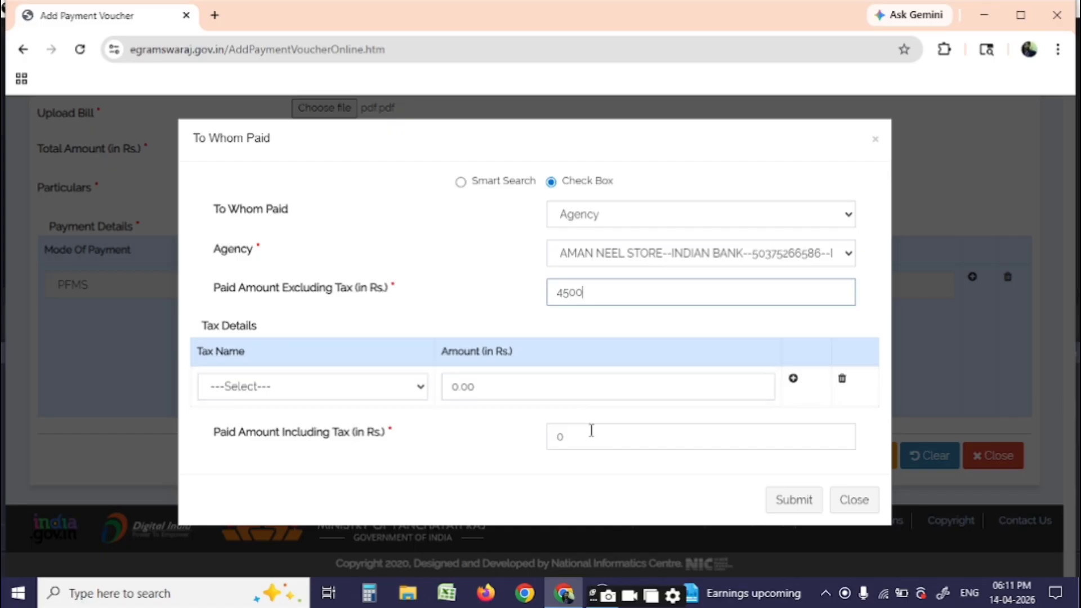
drag(591, 432, 501, 460)
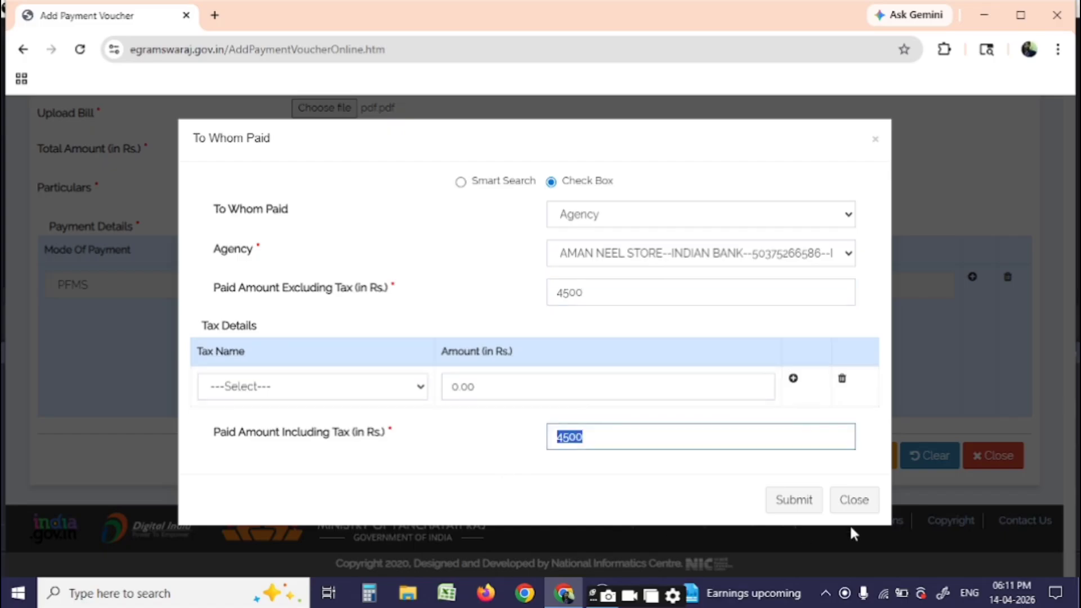
click(785, 498)
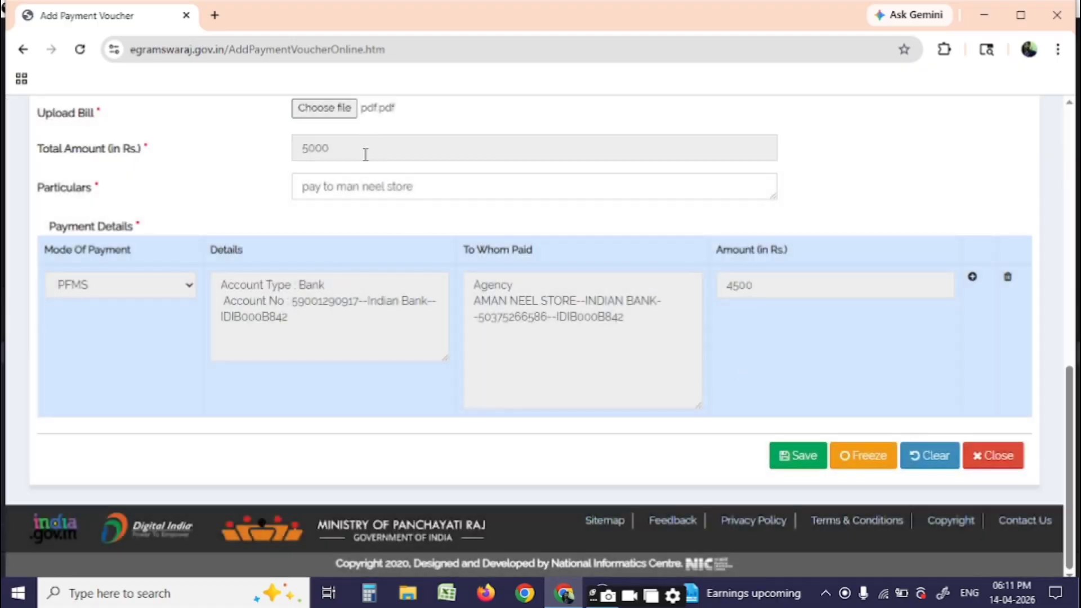
Add a second payment row with Deduction as its mode
scroll(366, 169, up, 4)
scroll(690, 367, up, 3)
scroll(724, 386, down, 10)
click(973, 278)
click(99, 442)
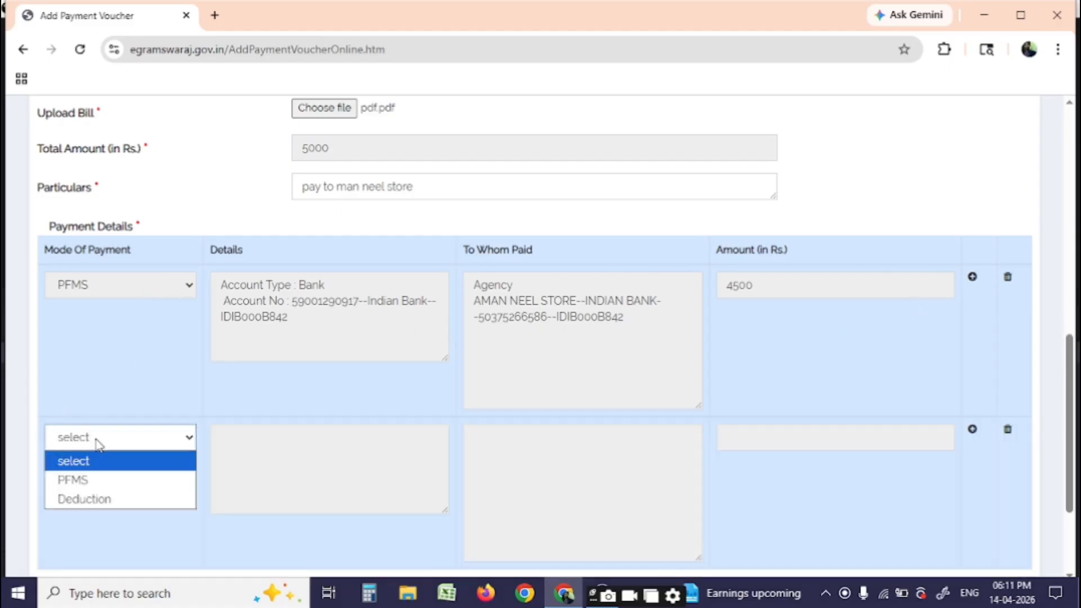
click(100, 500)
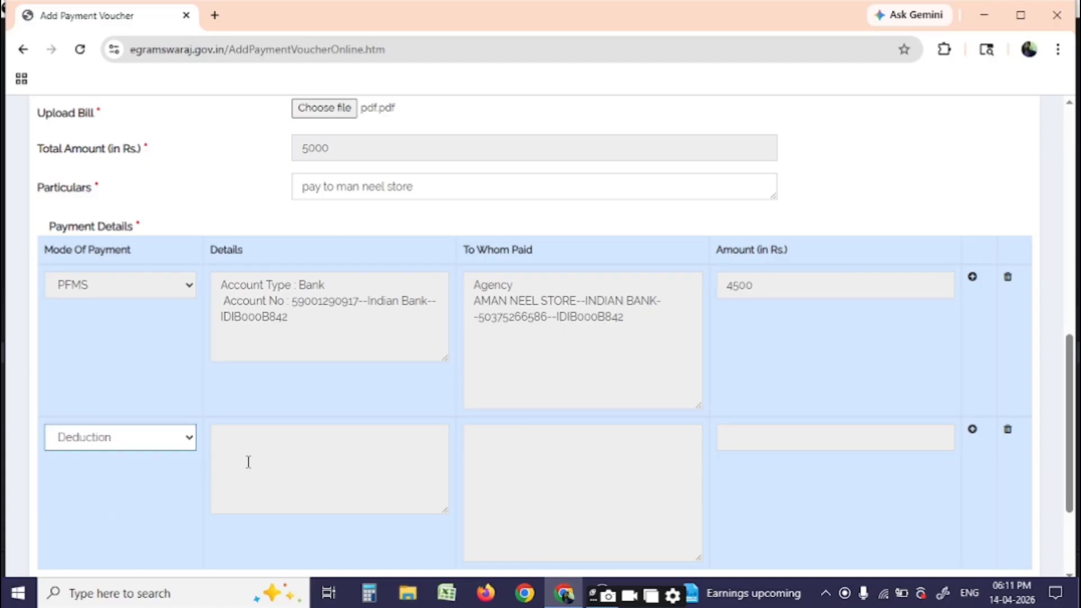
Give the Deduction row account head 8658-Suspense Account, 101-Tax Deduction at source Suspense, 73-GST-TDS
click(315, 438)
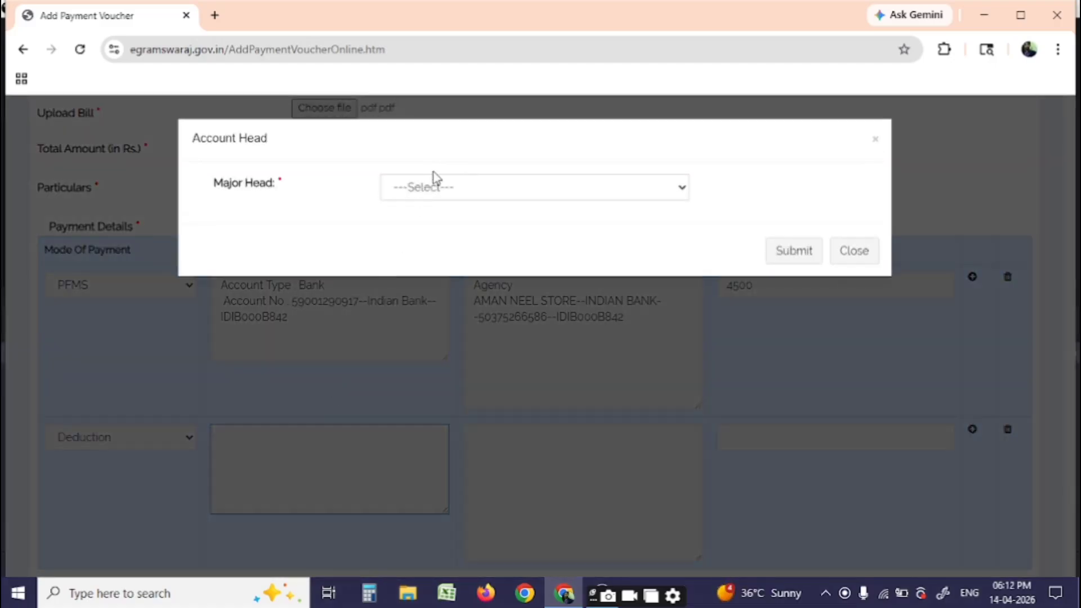
click(437, 188)
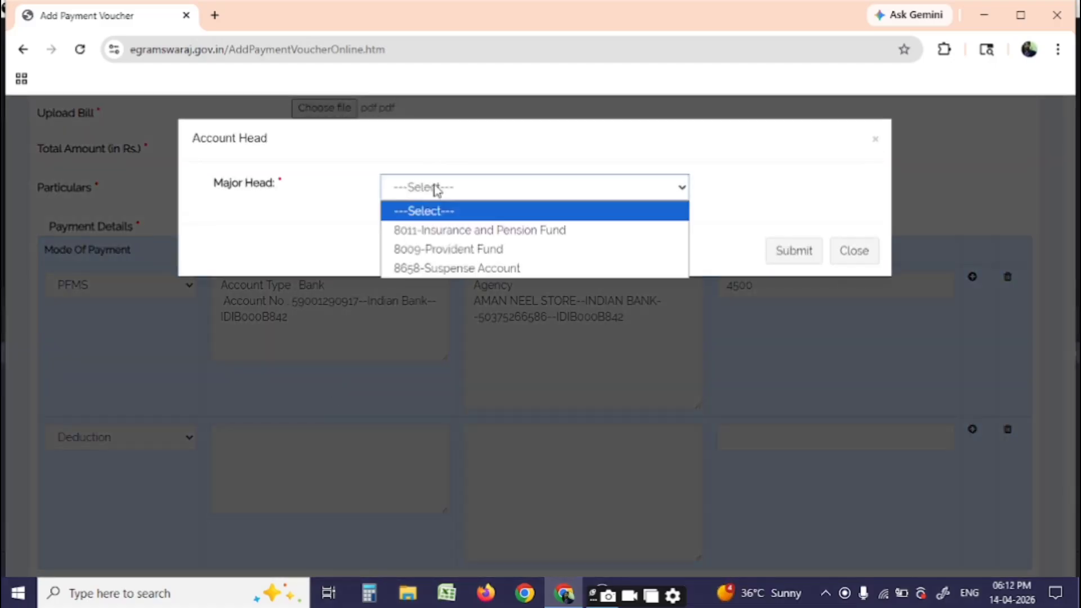
click(445, 268)
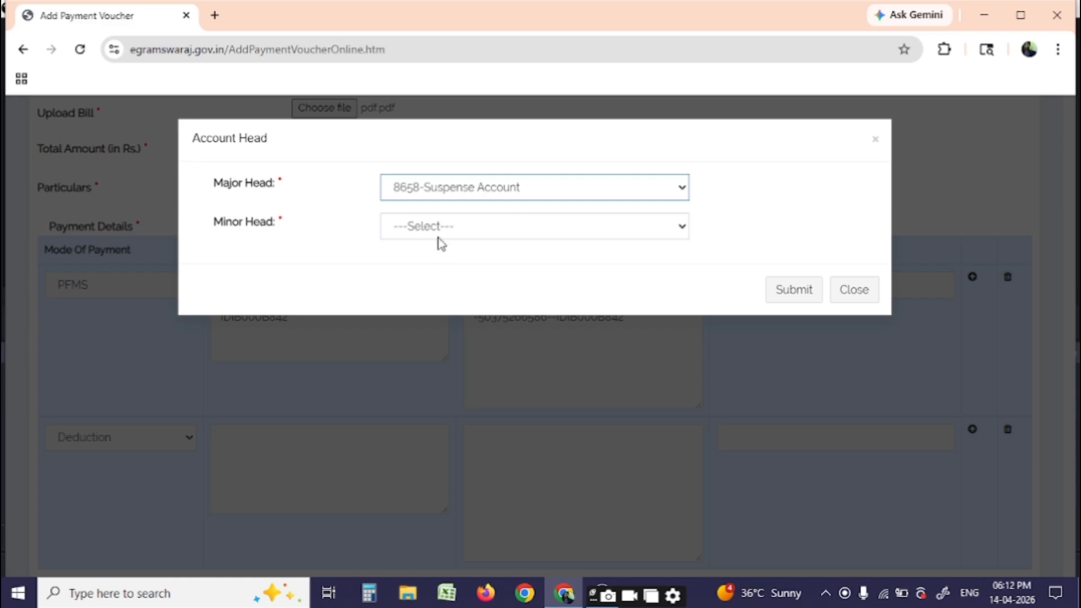
click(437, 228)
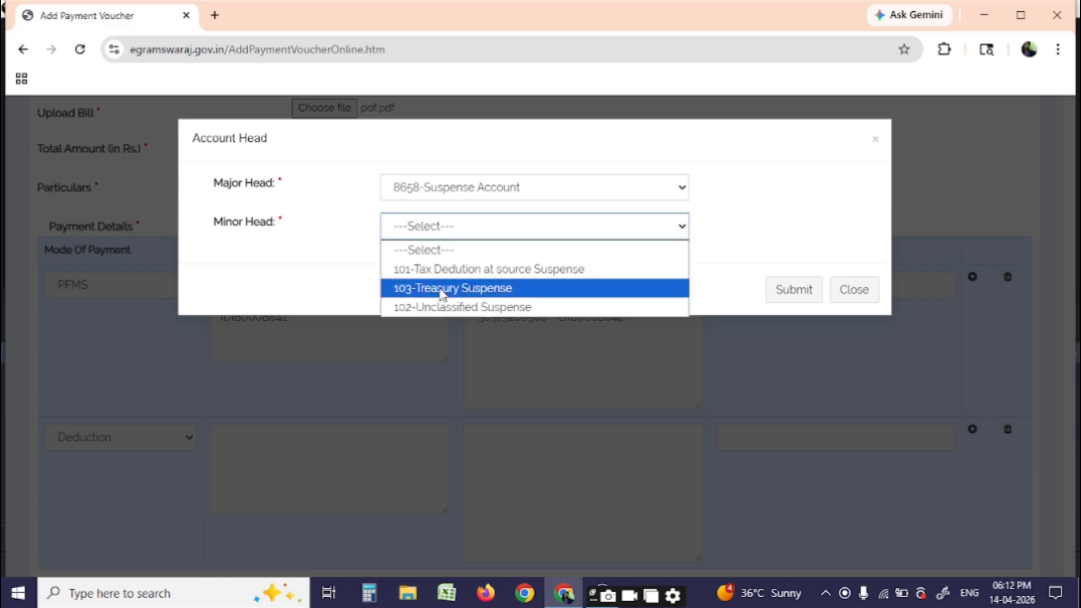
click(453, 273)
click(448, 269)
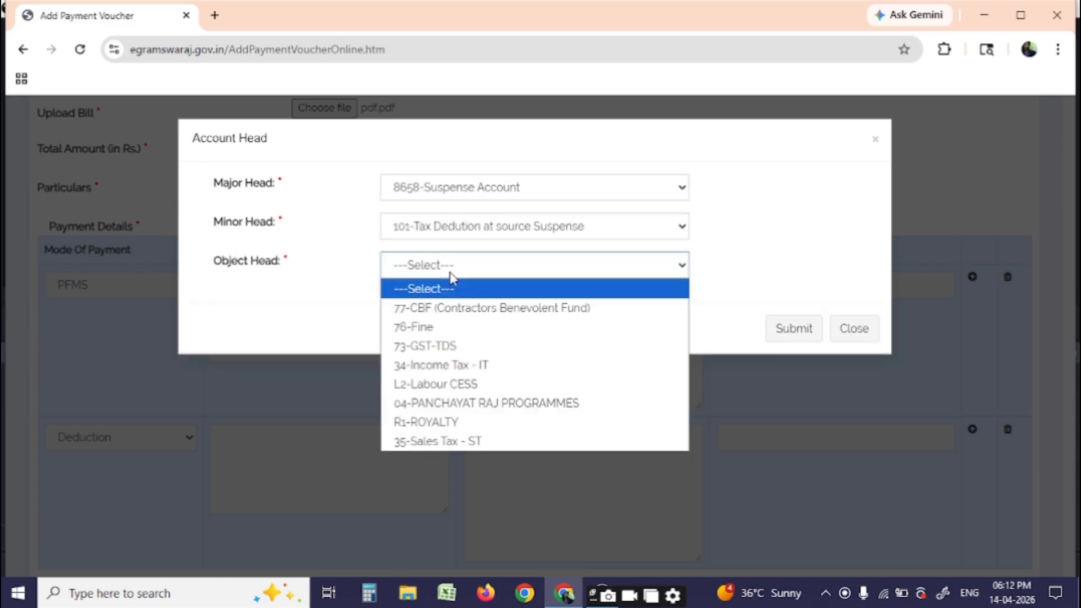
click(451, 345)
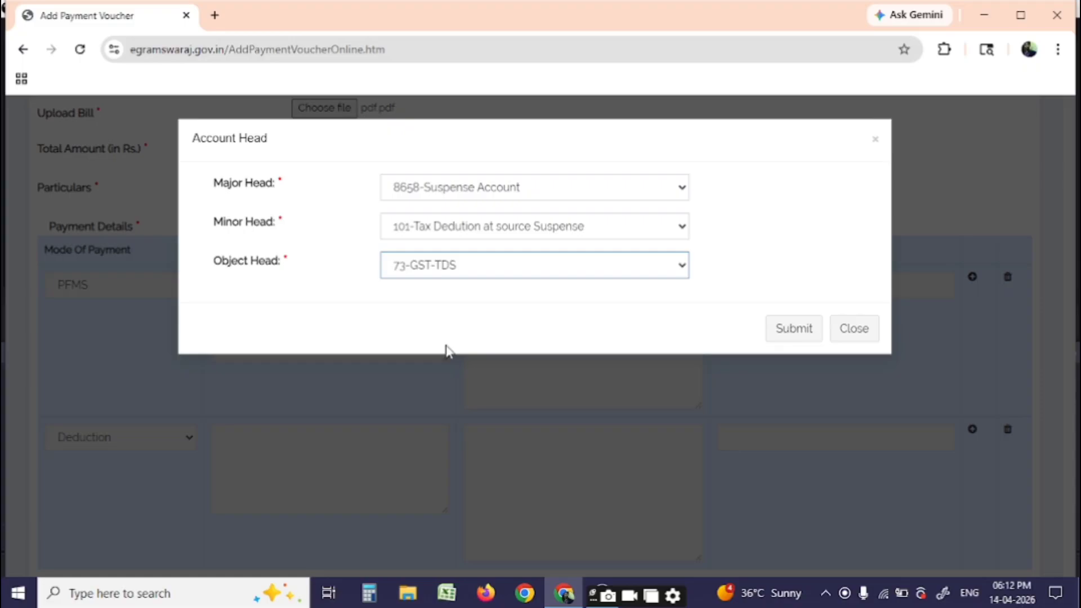
click(779, 339)
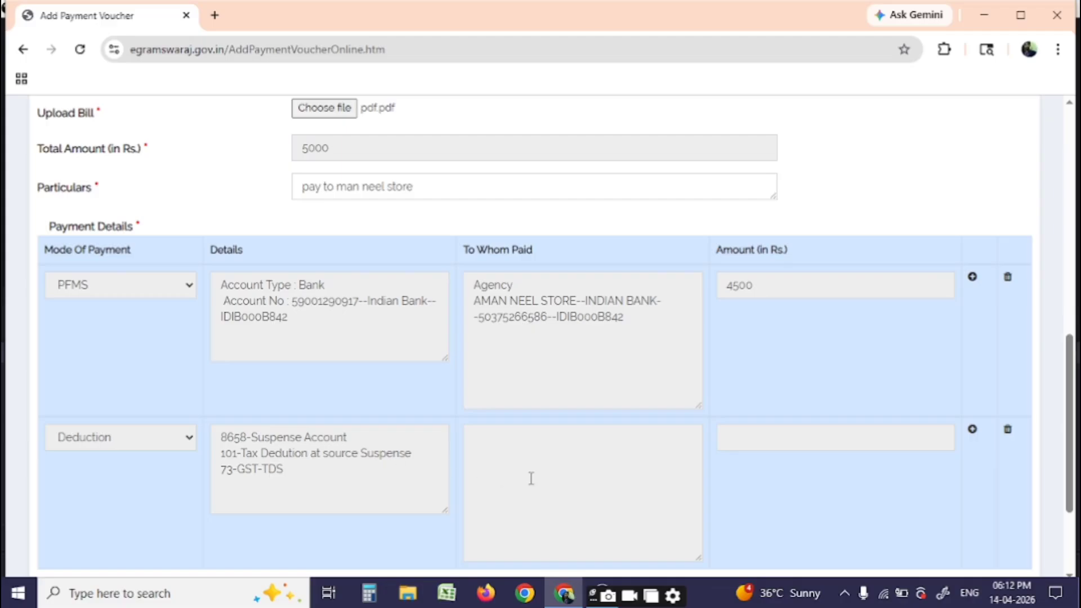
Make agency AMAN NEEL STORE the Deduction row's payee with amount 500
click(559, 476)
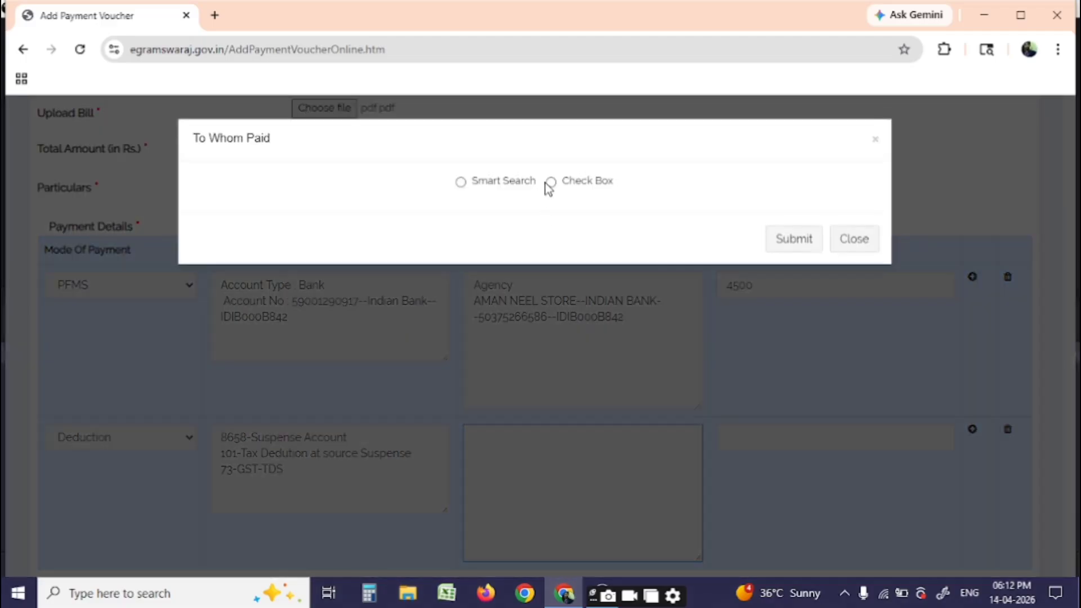
click(551, 182)
click(462, 216)
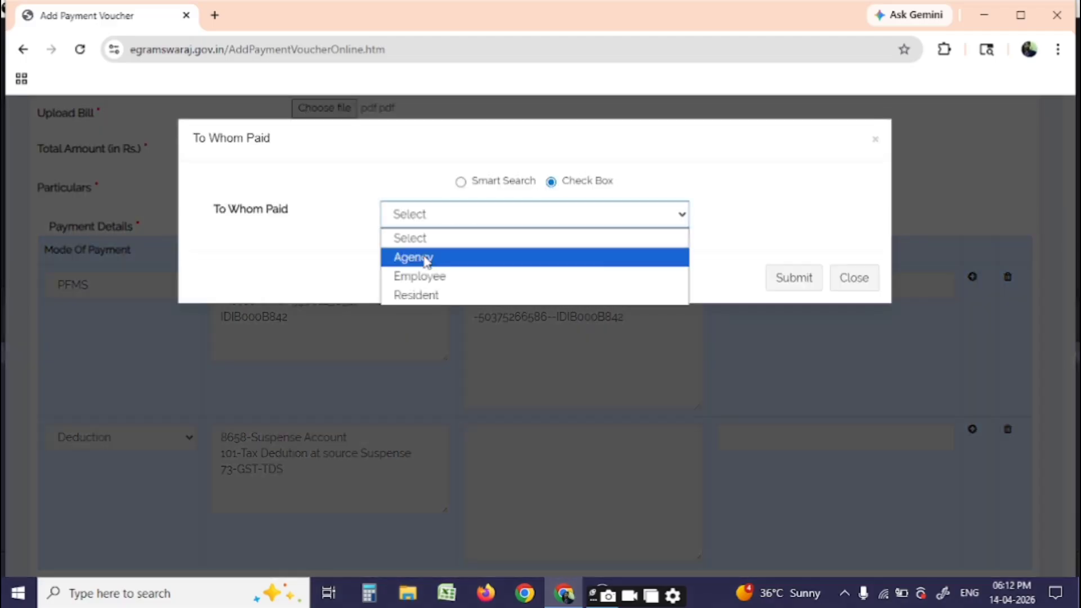
click(426, 257)
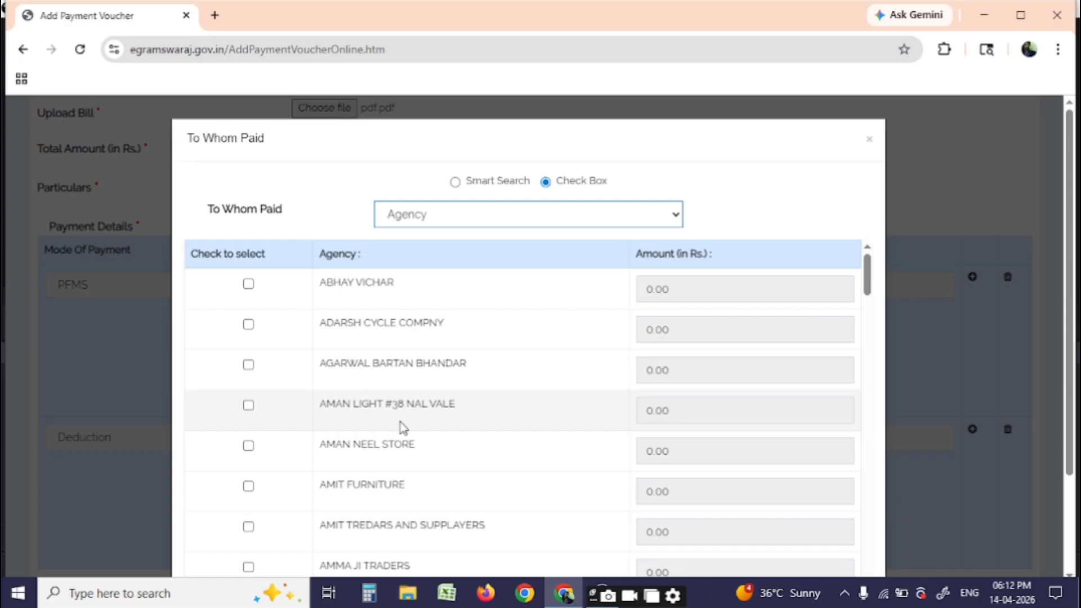
click(248, 445)
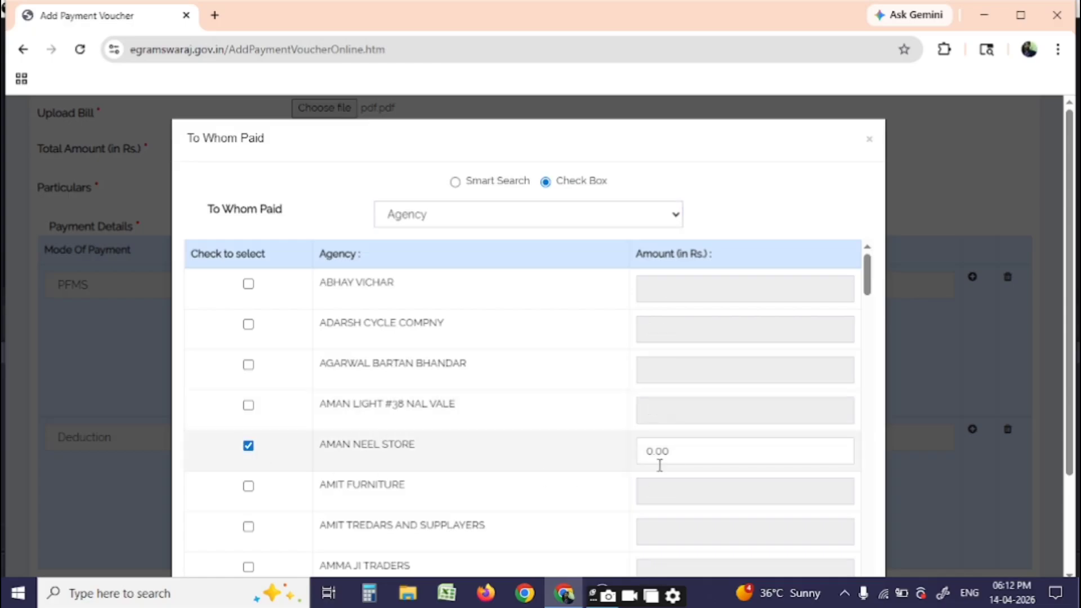
click(682, 452)
text(500)
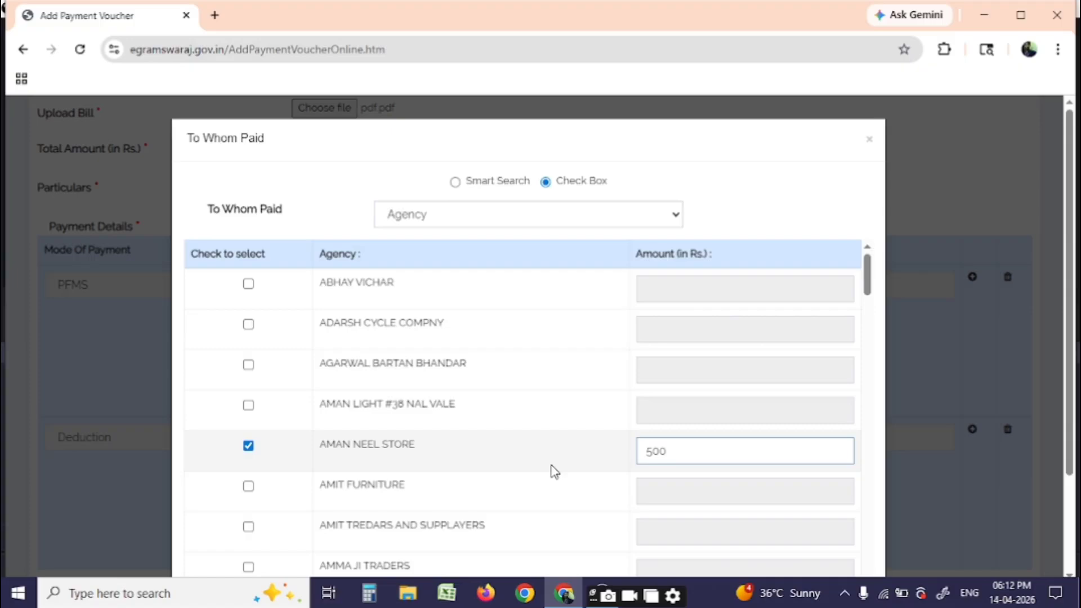
scroll(698, 449, down, 20)
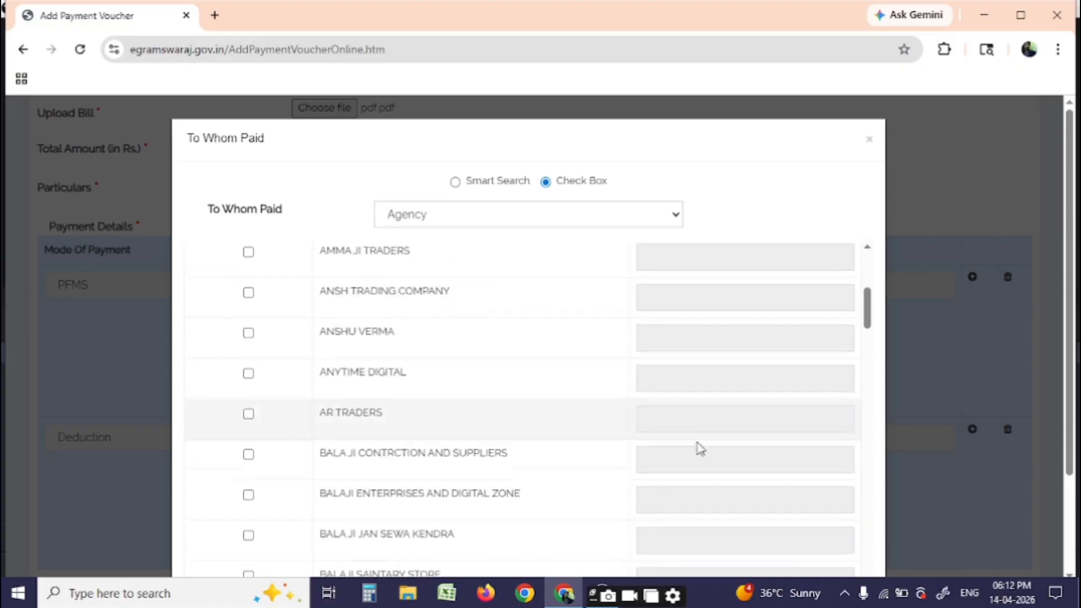
scroll(718, 459, down, 15)
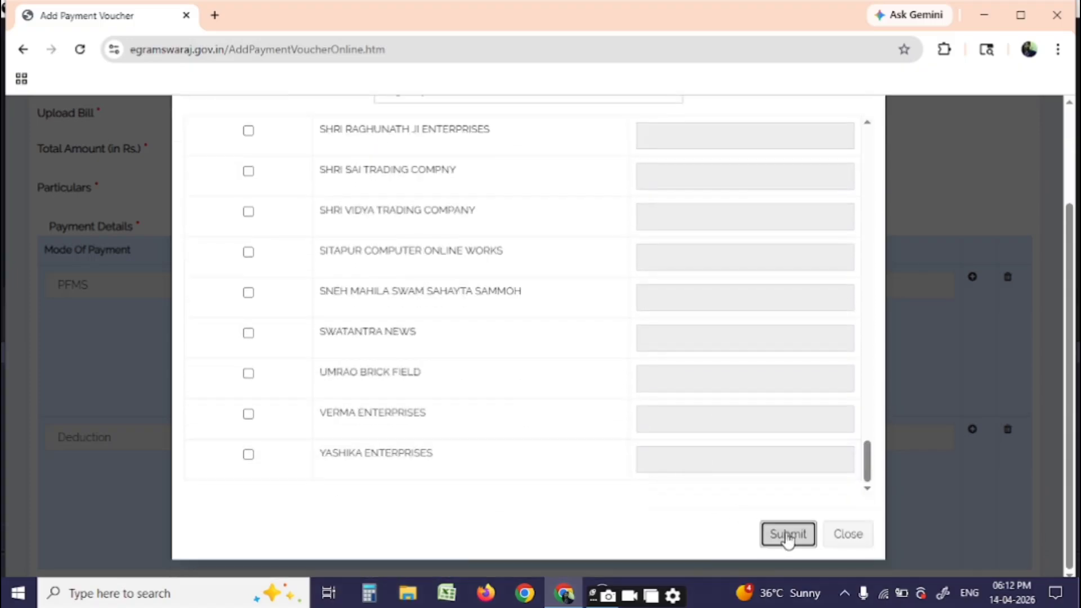
click(788, 535)
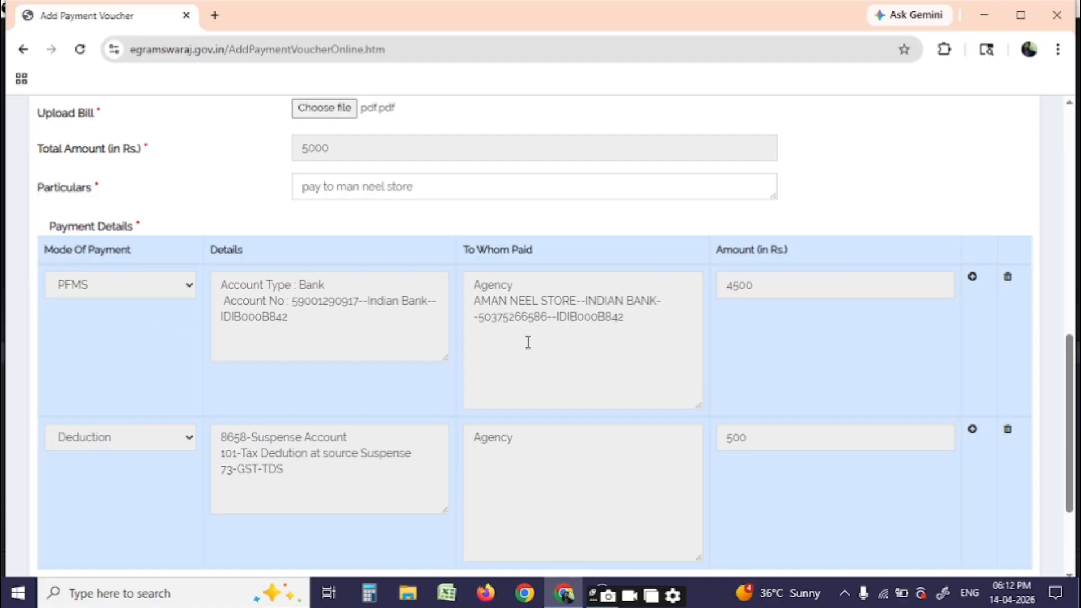
Check the 4500 and 500 row amounts and freeze the payment voucher
double_click(741, 287)
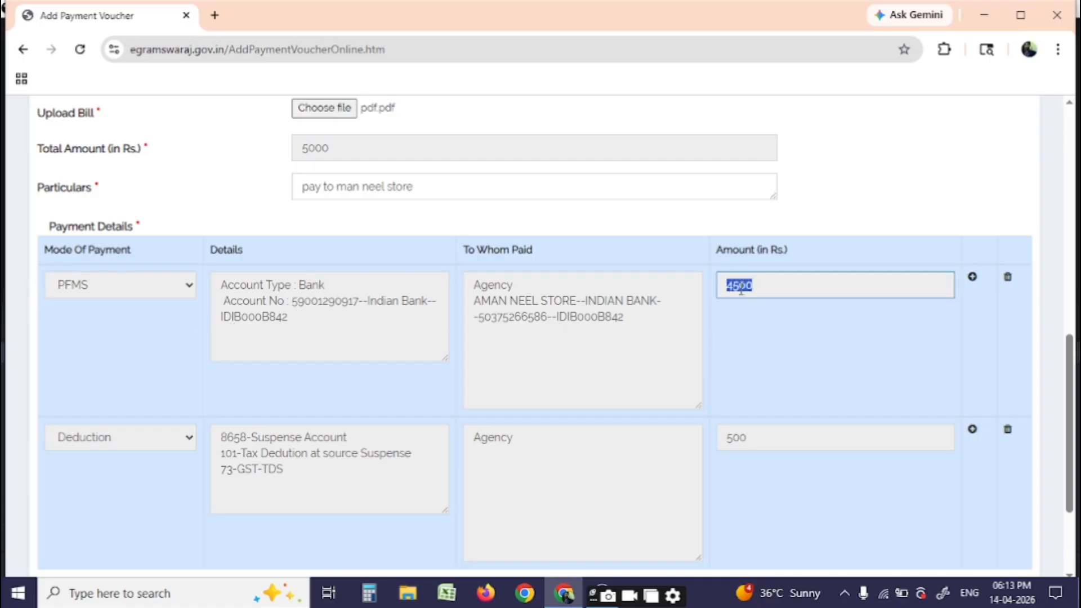
double_click(738, 438)
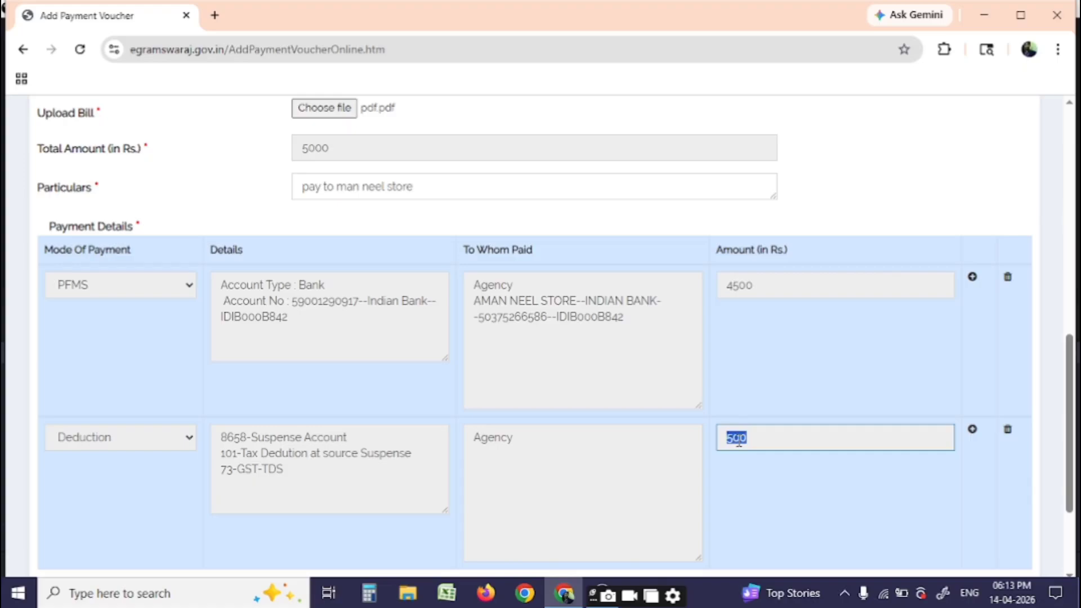
scroll(738, 443, down, 3)
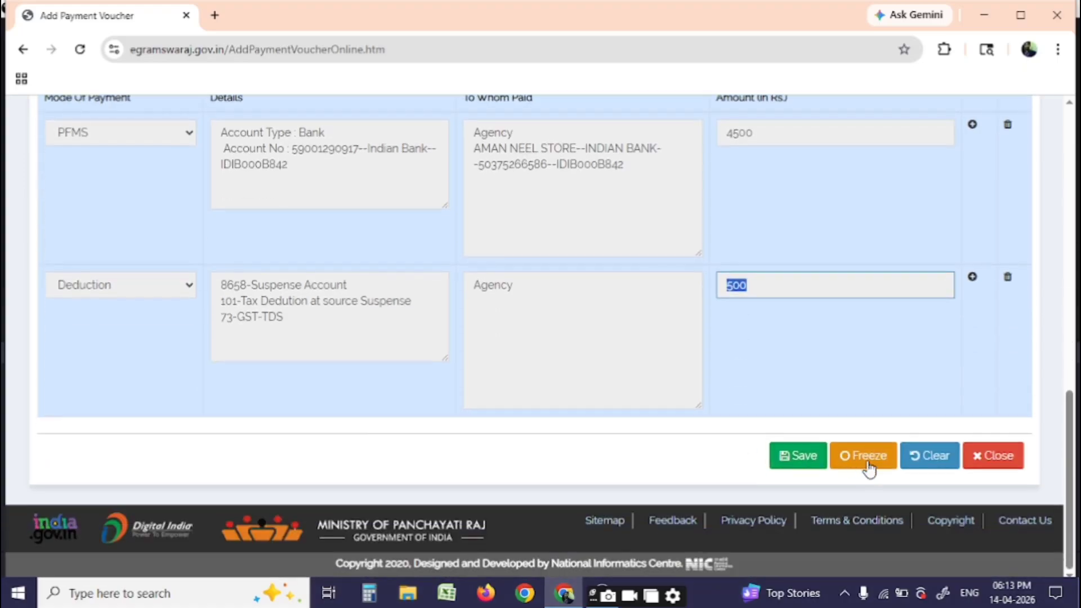
click(867, 462)
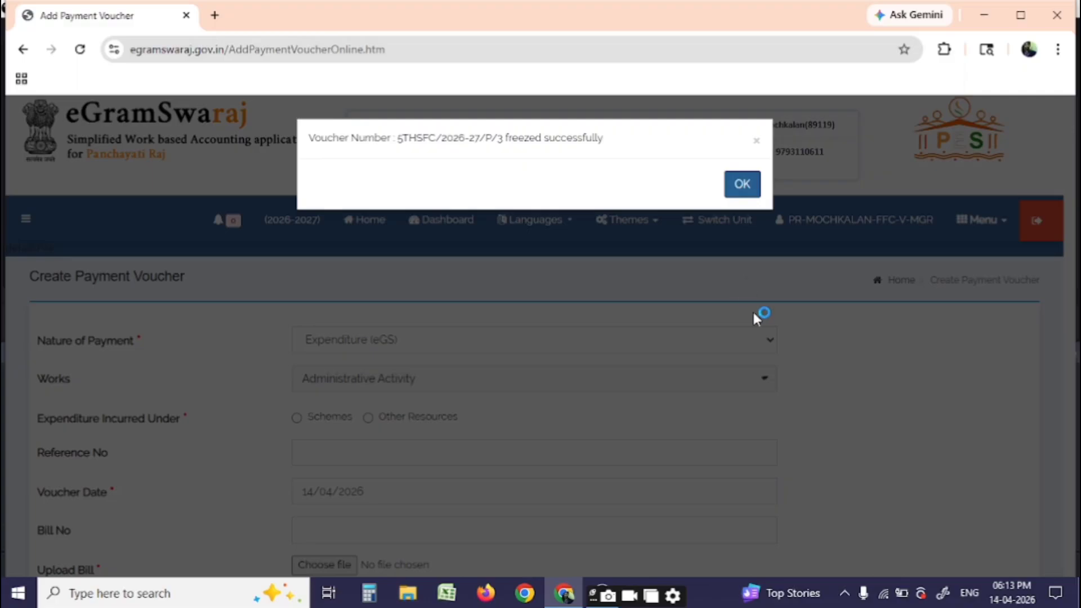
Search Manage Payment Voucher for 5THSFC scheme vouchers, finding 5THSFC/2026-27/P/3
click(746, 192)
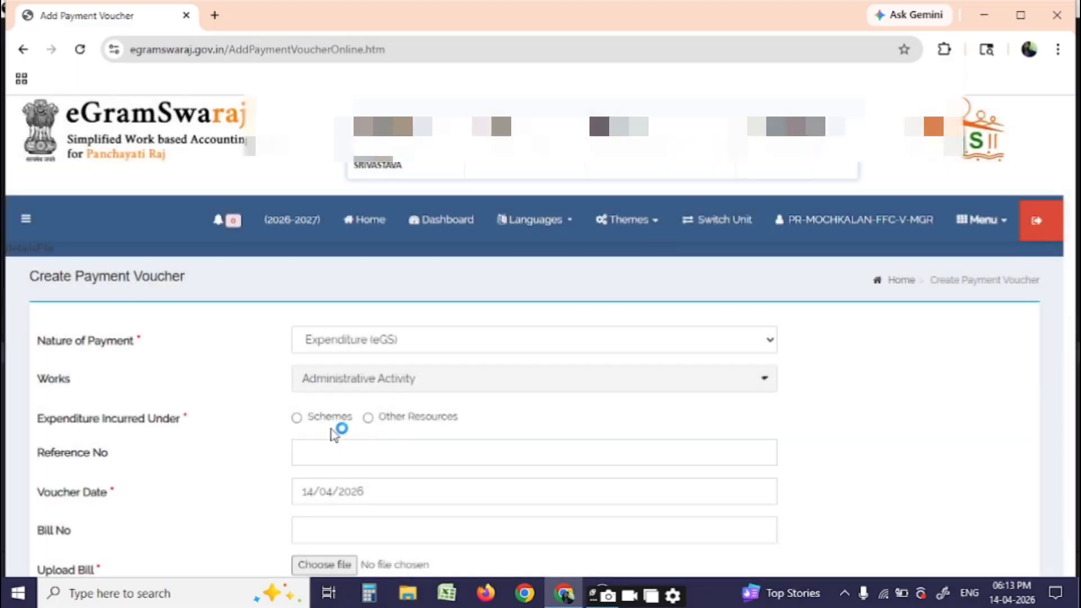
click(338, 394)
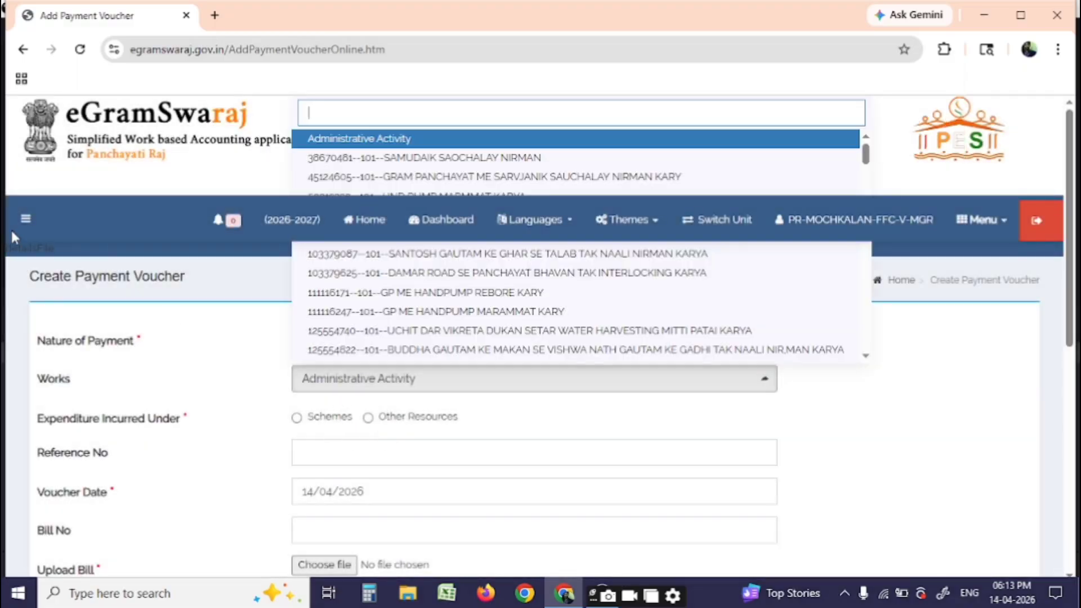
click(25, 218)
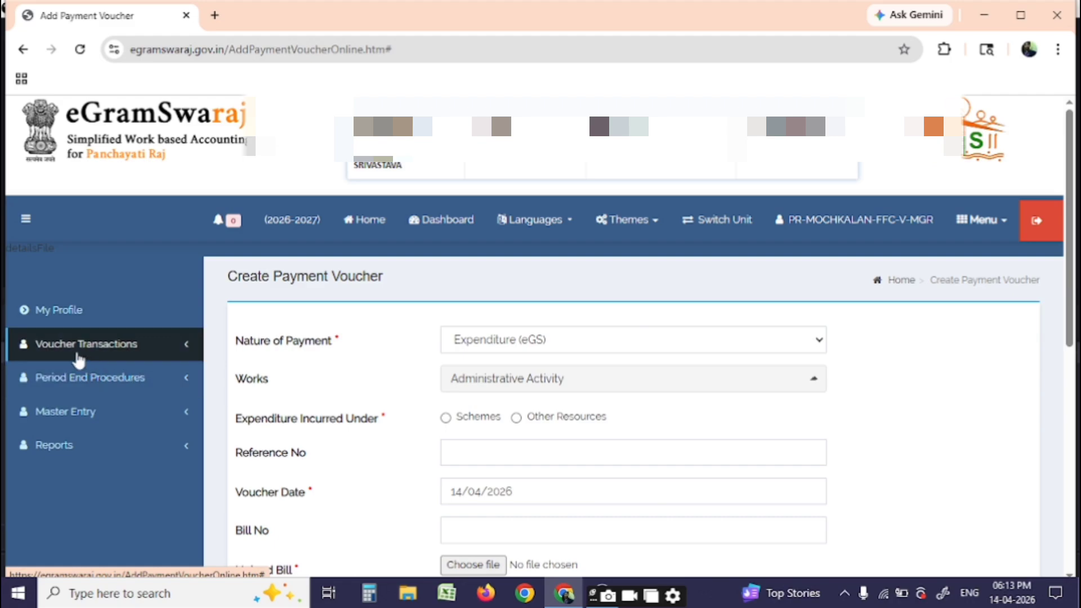
click(76, 346)
click(77, 392)
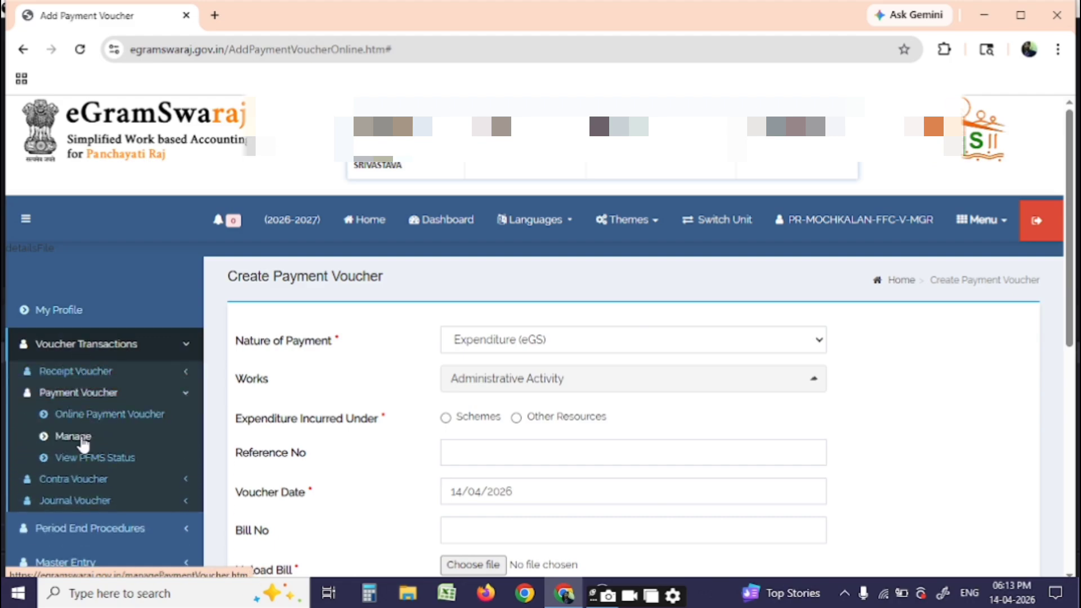
click(76, 437)
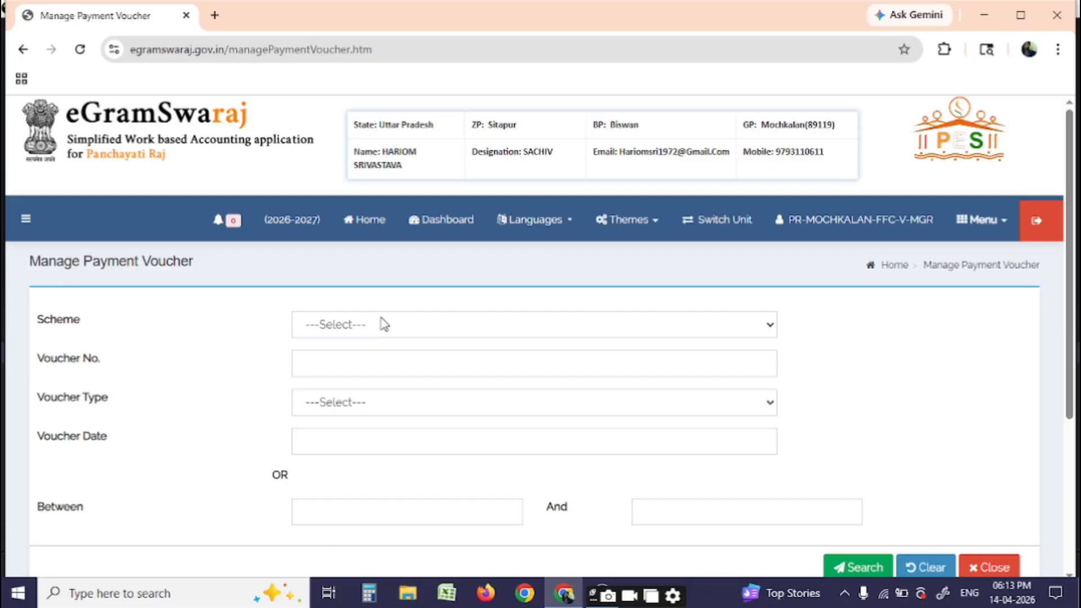
click(374, 325)
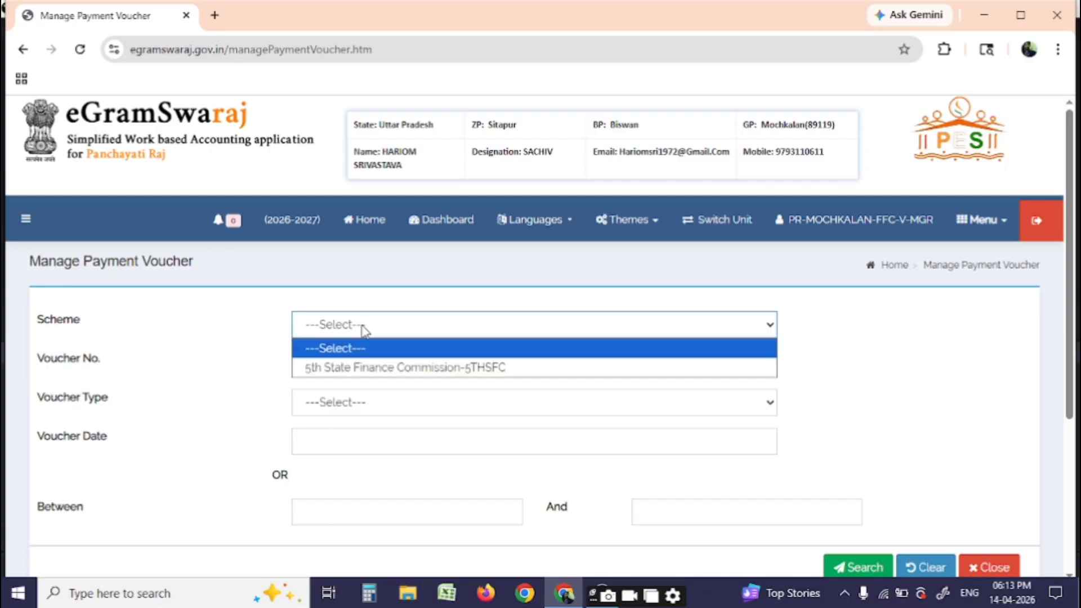
click(365, 369)
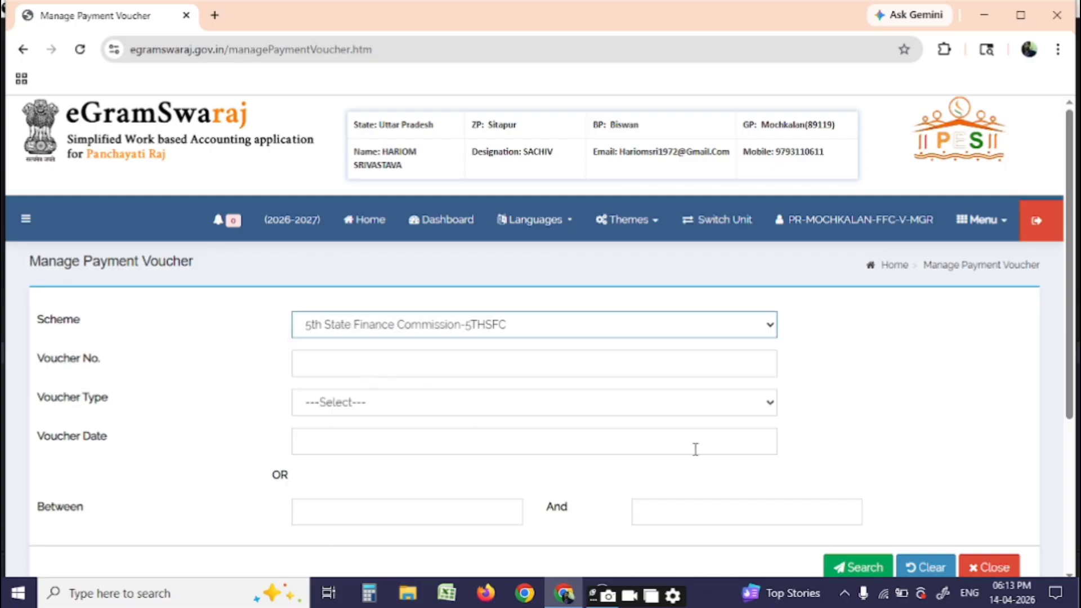
scroll(695, 449, down, 3)
click(856, 423)
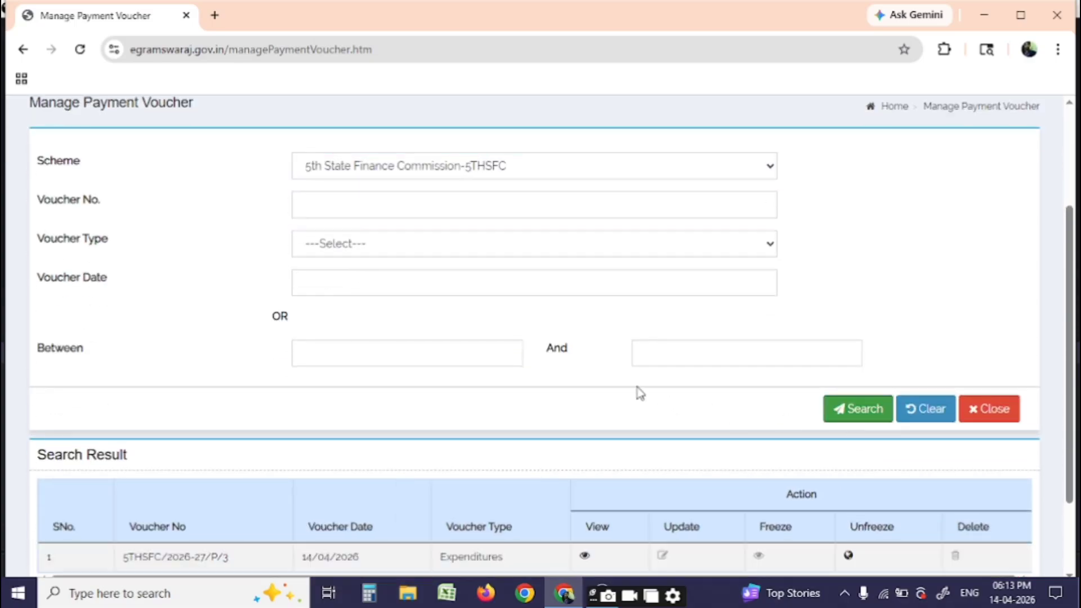
scroll(699, 411, down, 2)
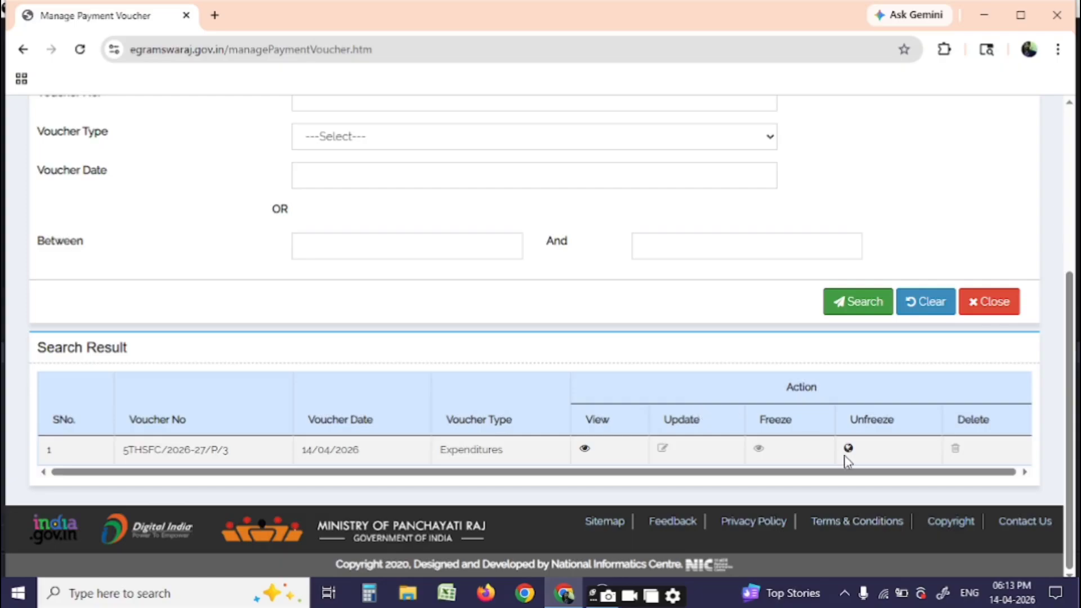
Review voucher 5THSFC/2026-27/P/3: PFMS 4500 to AMAN NEEL STORE and 500 deduction, then close it
click(583, 448)
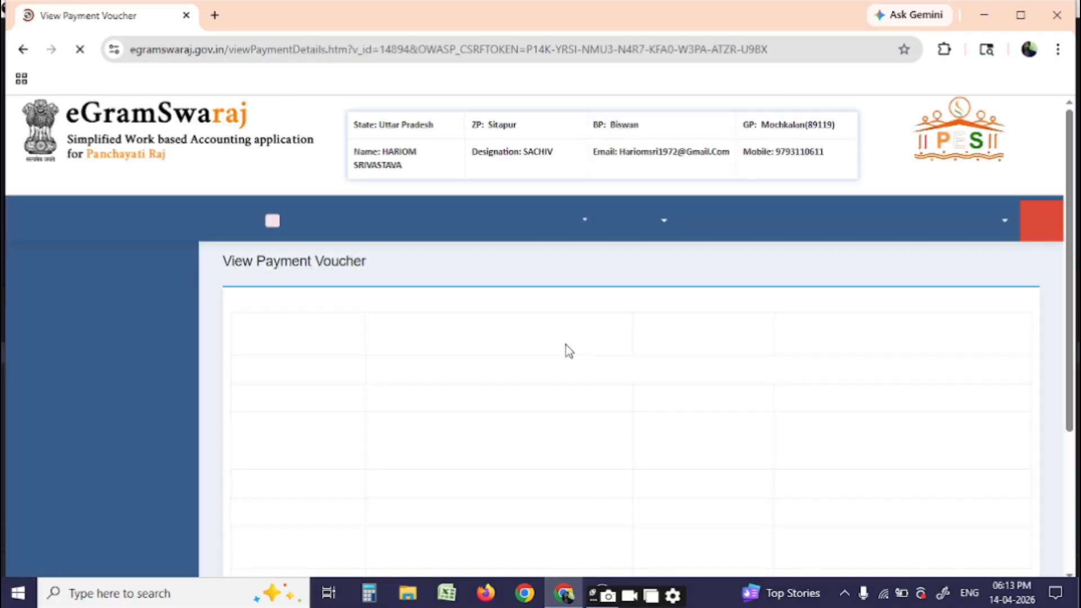
scroll(565, 345, down, 3)
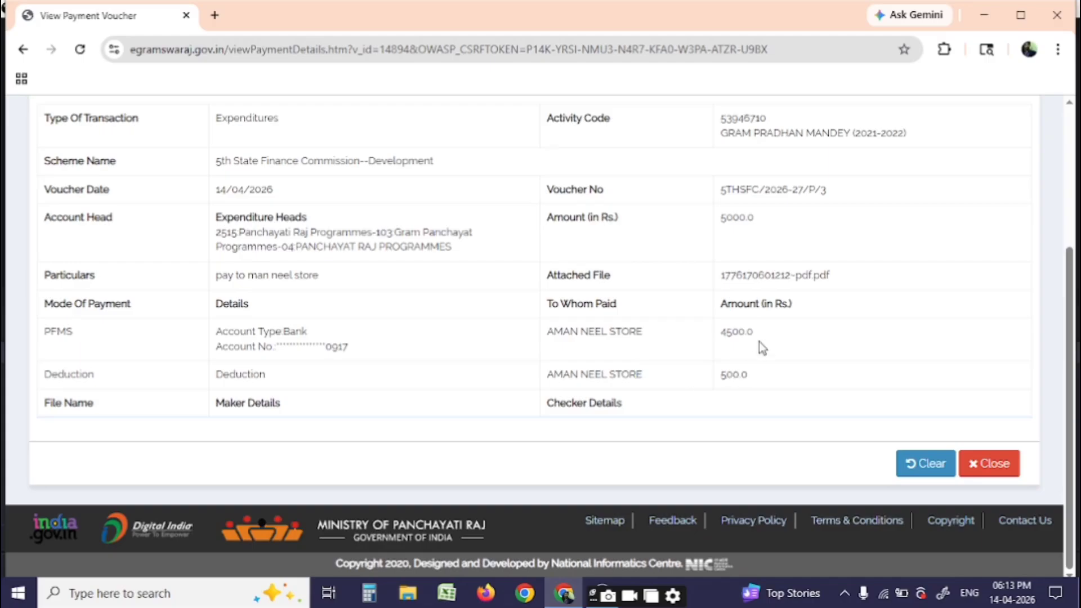
double_click(737, 332)
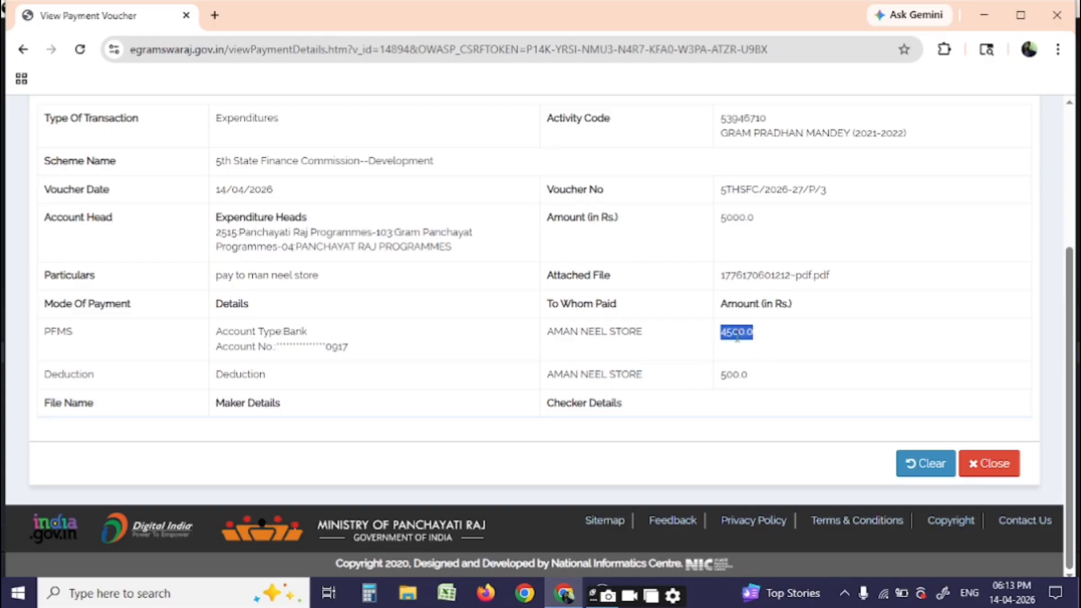
triple_click(587, 331)
double_click(731, 374)
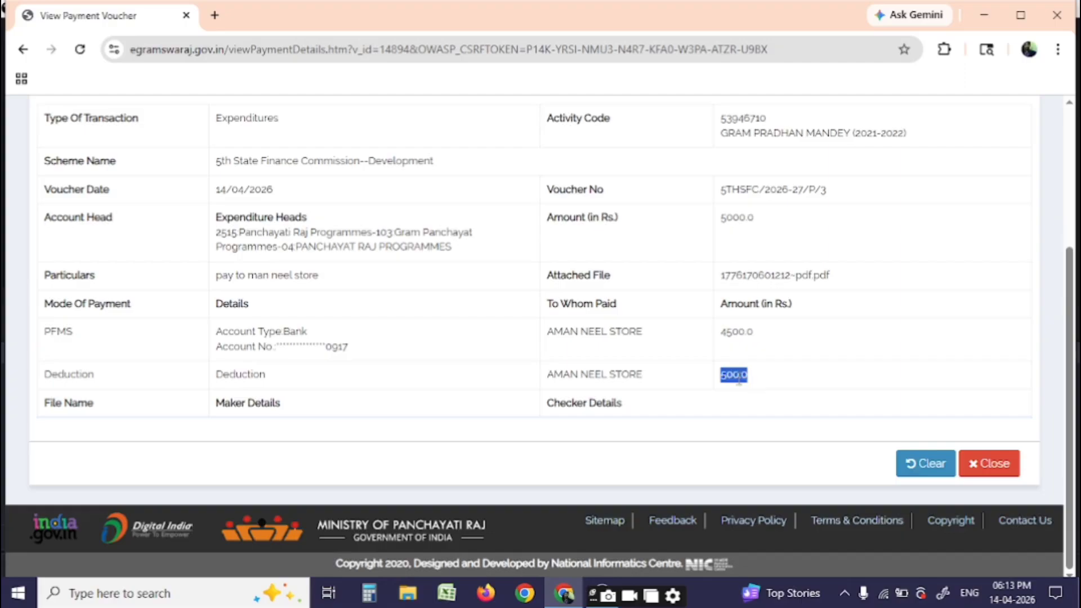
double_click(737, 333)
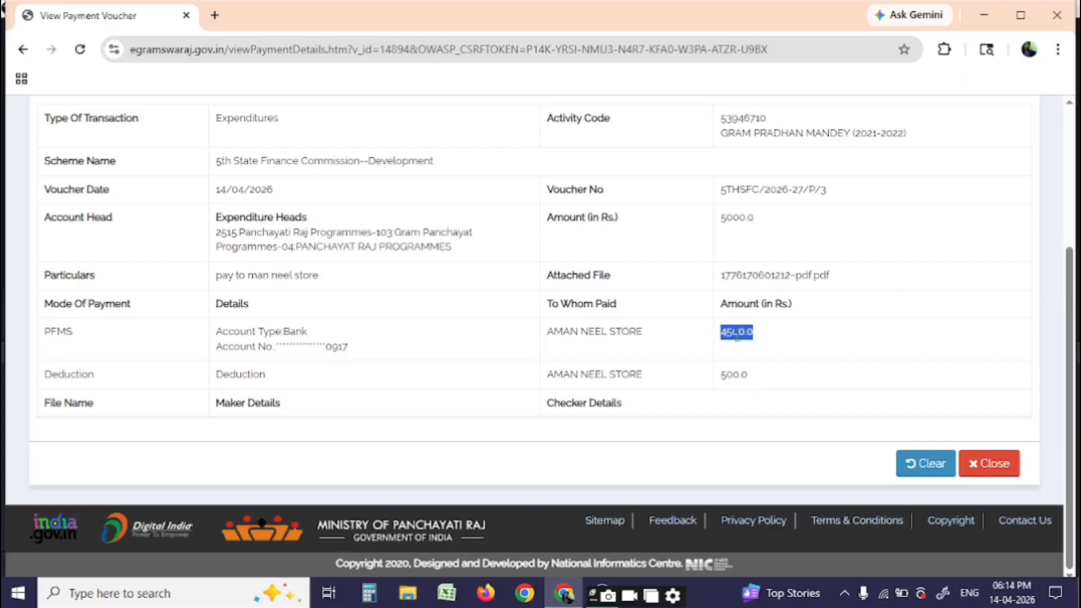
click(1004, 468)
click(749, 185)
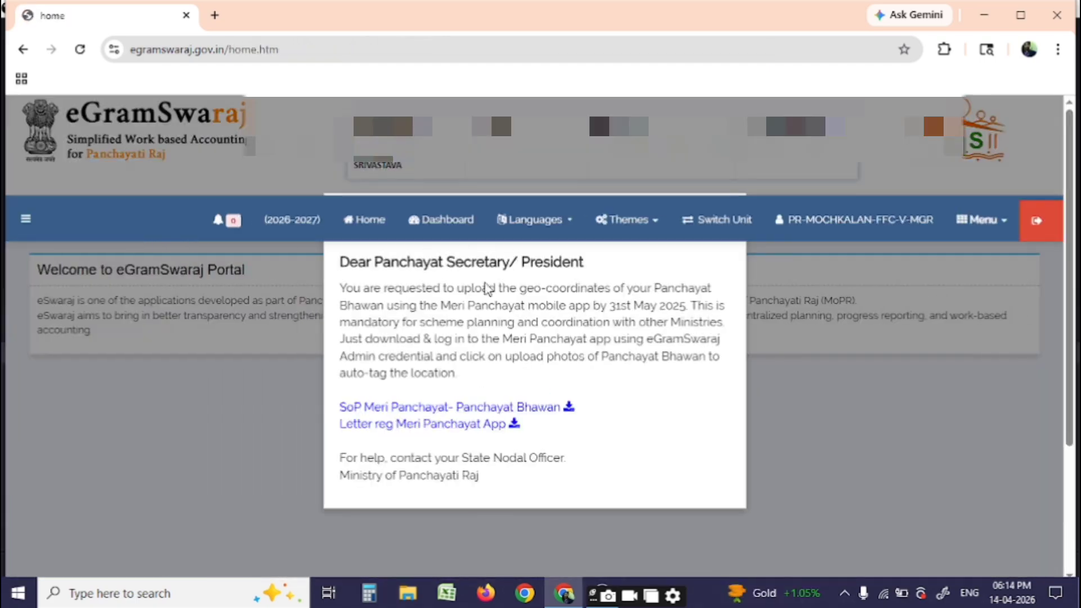
List the 5THSFC scheme's payment vouchers on the Manage Payment Voucher page
click(228, 359)
click(26, 219)
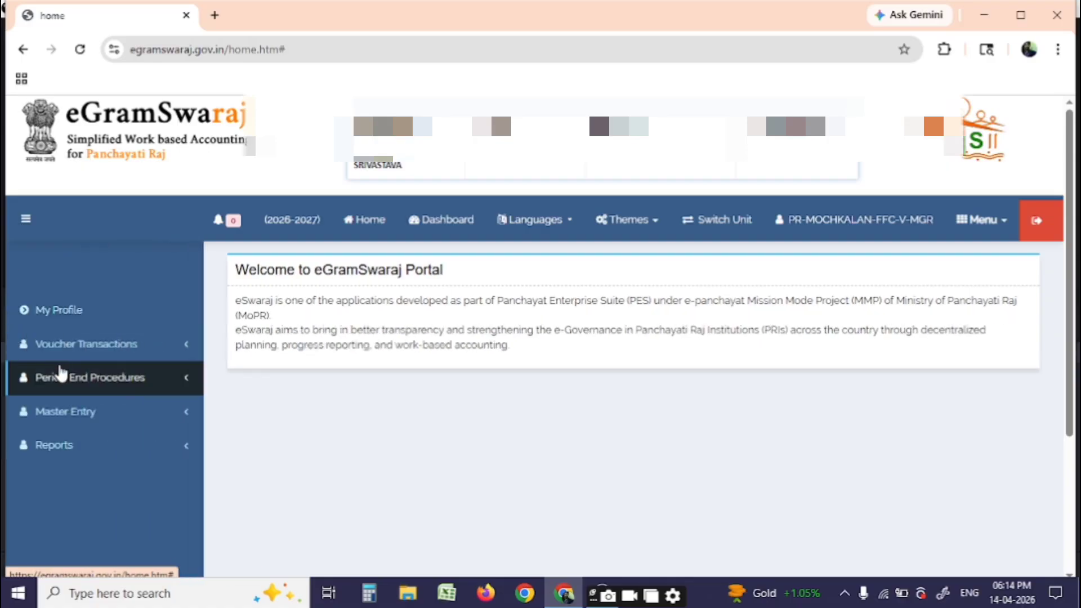
click(82, 346)
click(77, 393)
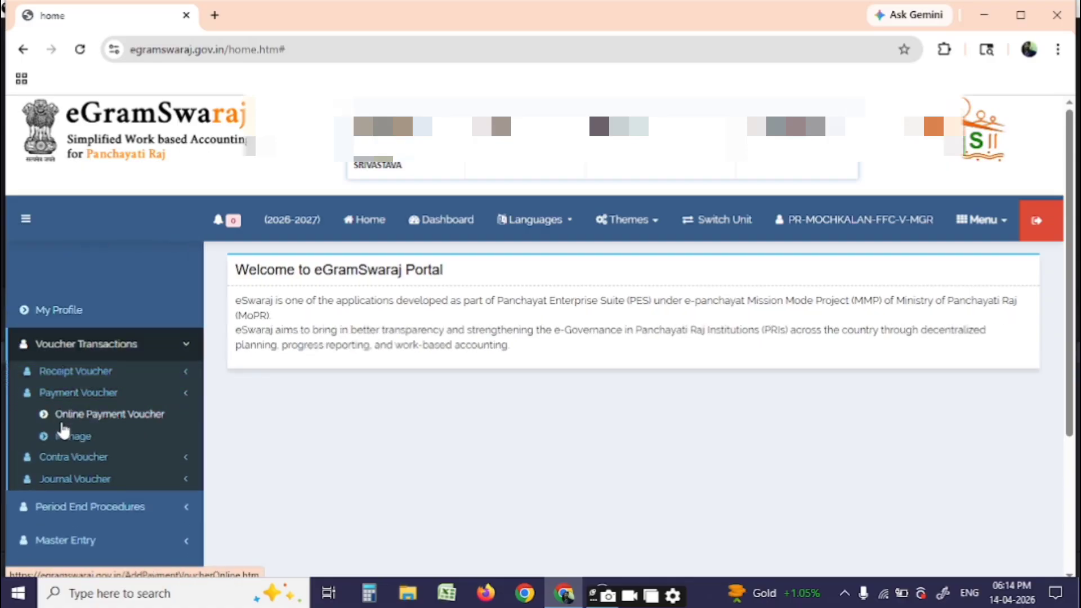
click(82, 442)
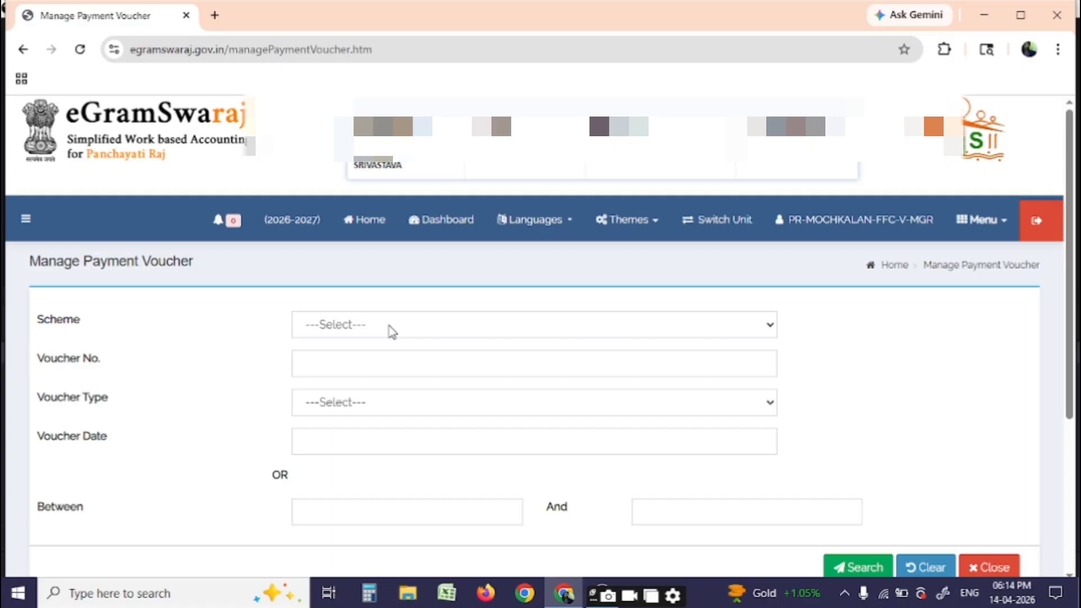
click(390, 330)
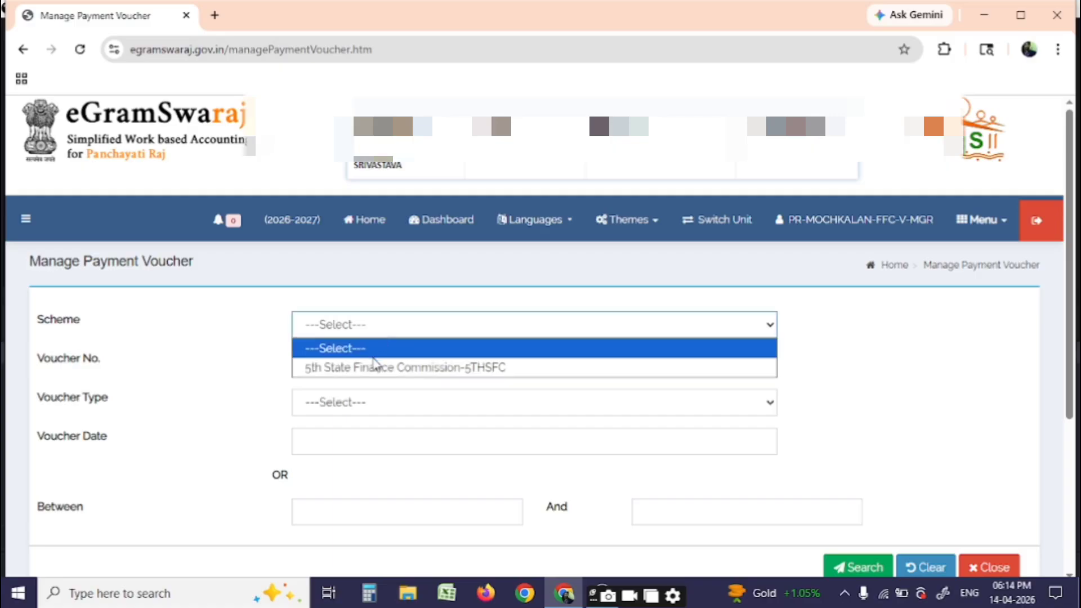
click(373, 366)
scroll(842, 521, down, 4)
click(856, 338)
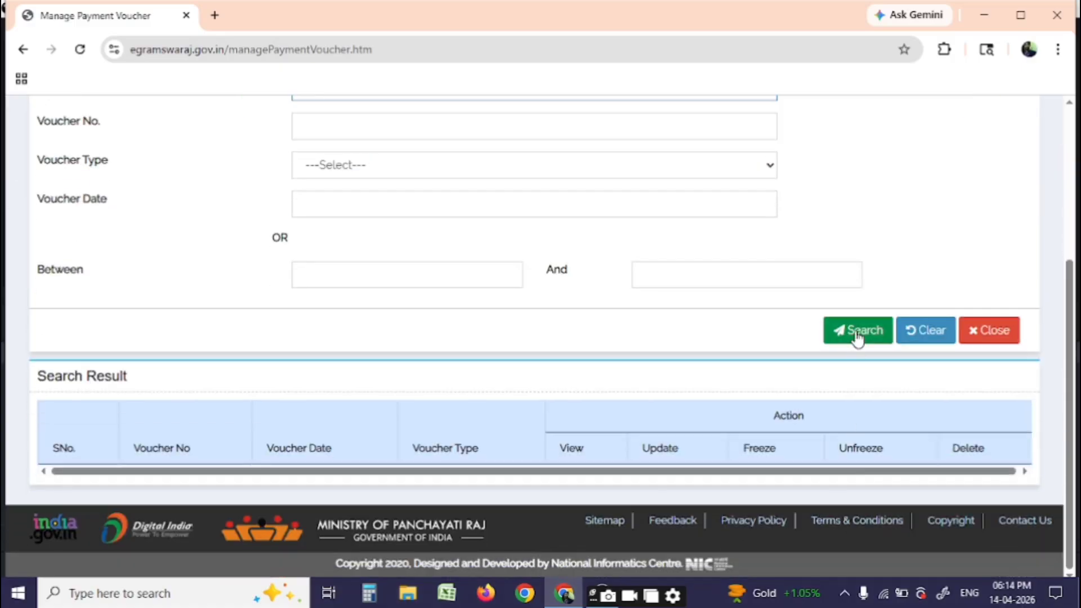
Unfreeze voucher 5THSFC/2026-27/P/3 and search the 5THSFC vouchers again
scroll(683, 377, down, 1)
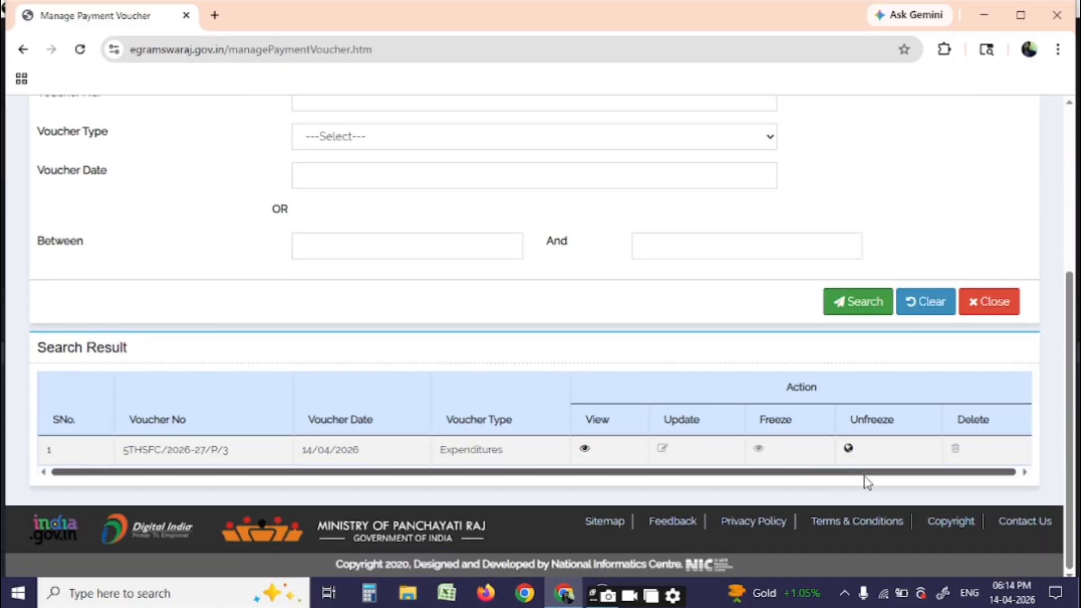
click(848, 449)
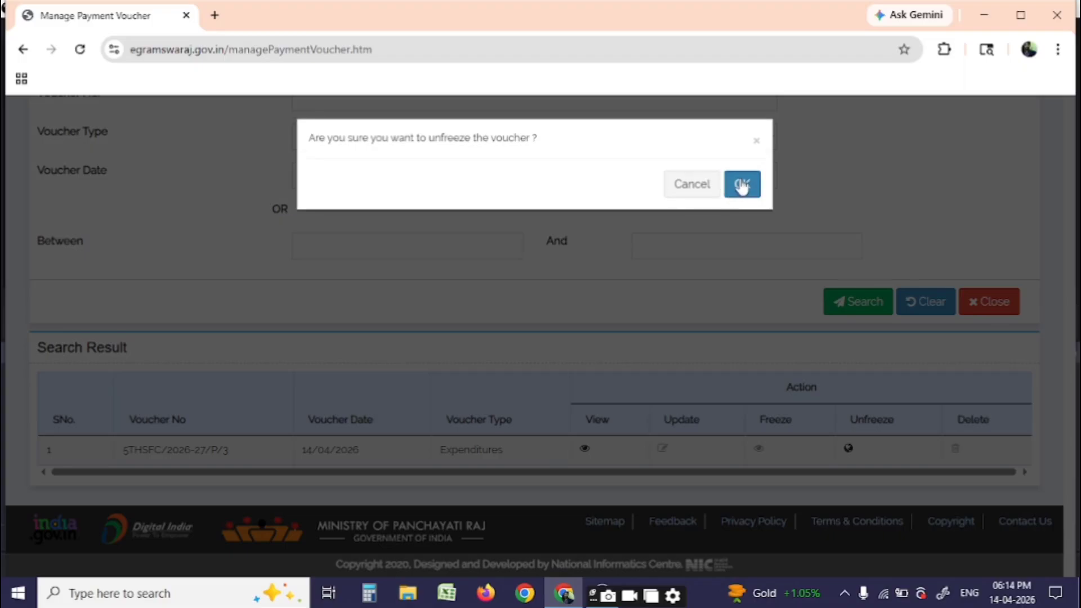
click(740, 177)
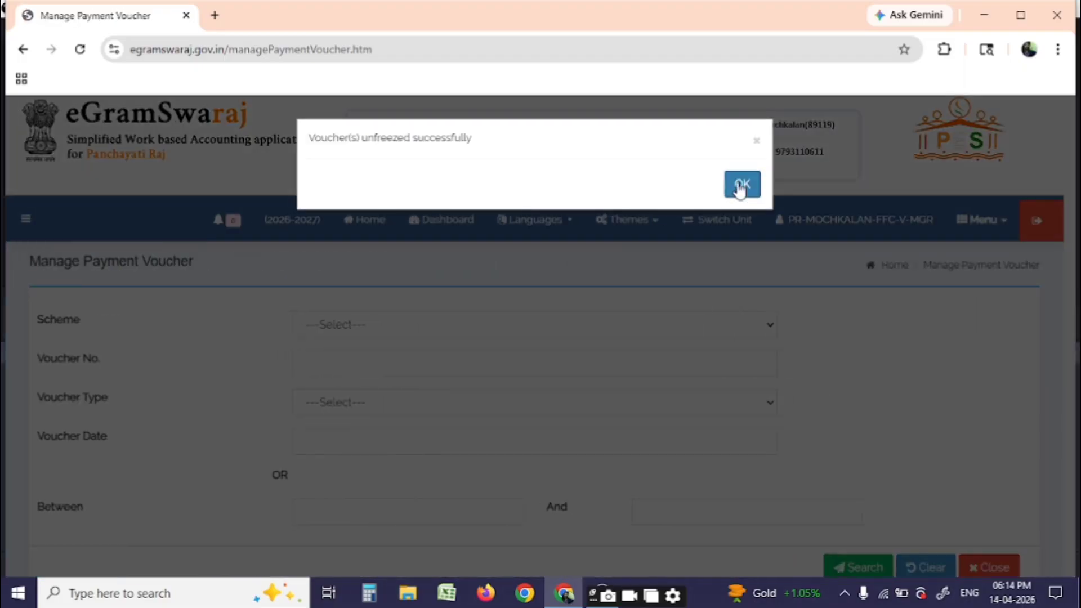
click(741, 184)
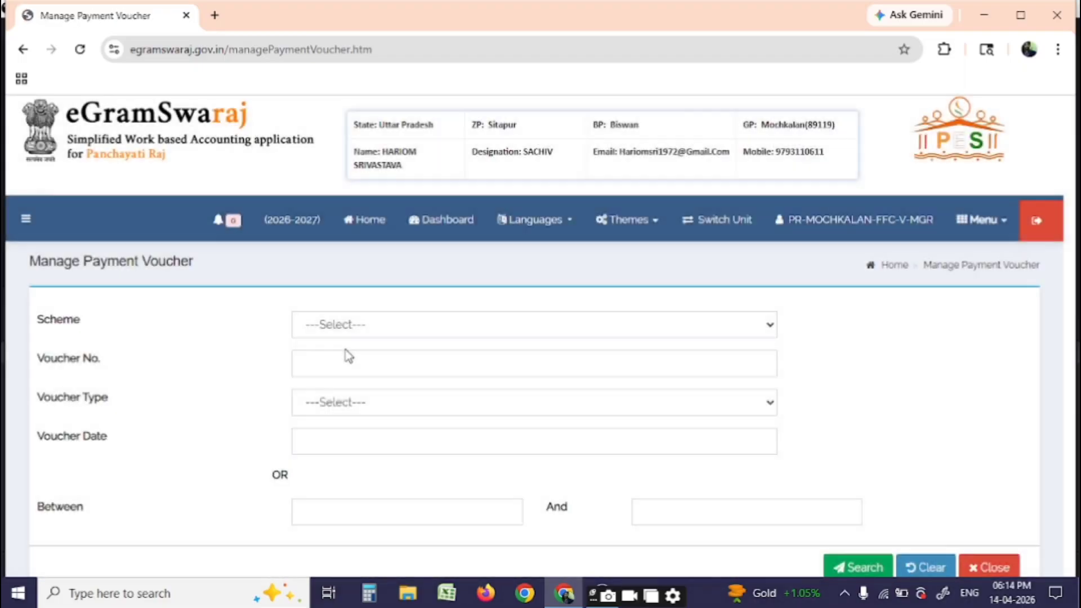
click(356, 330)
click(355, 367)
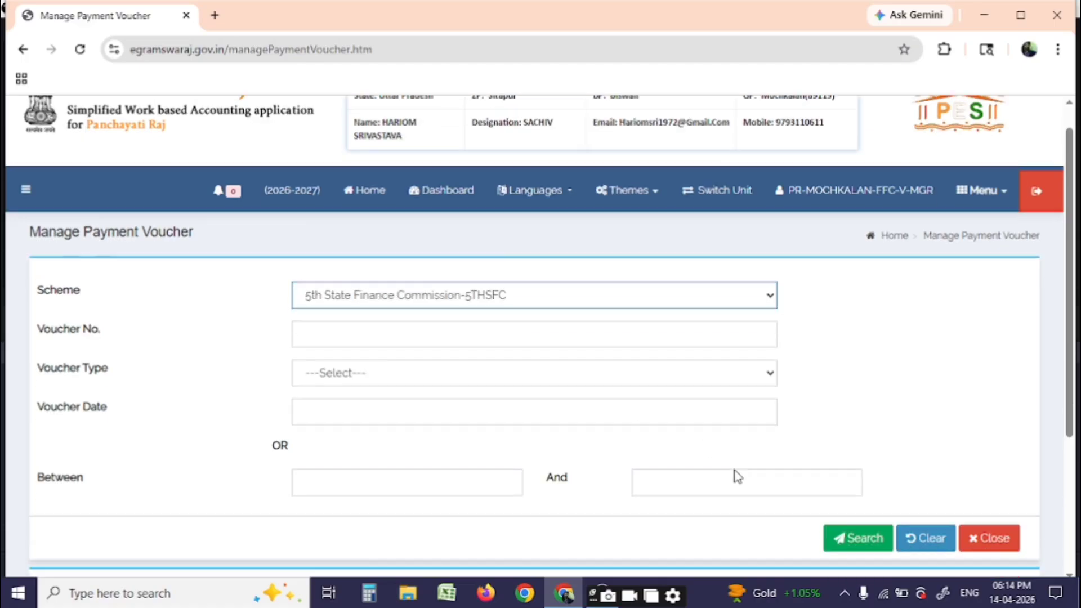
scroll(735, 475, down, 3)
click(849, 423)
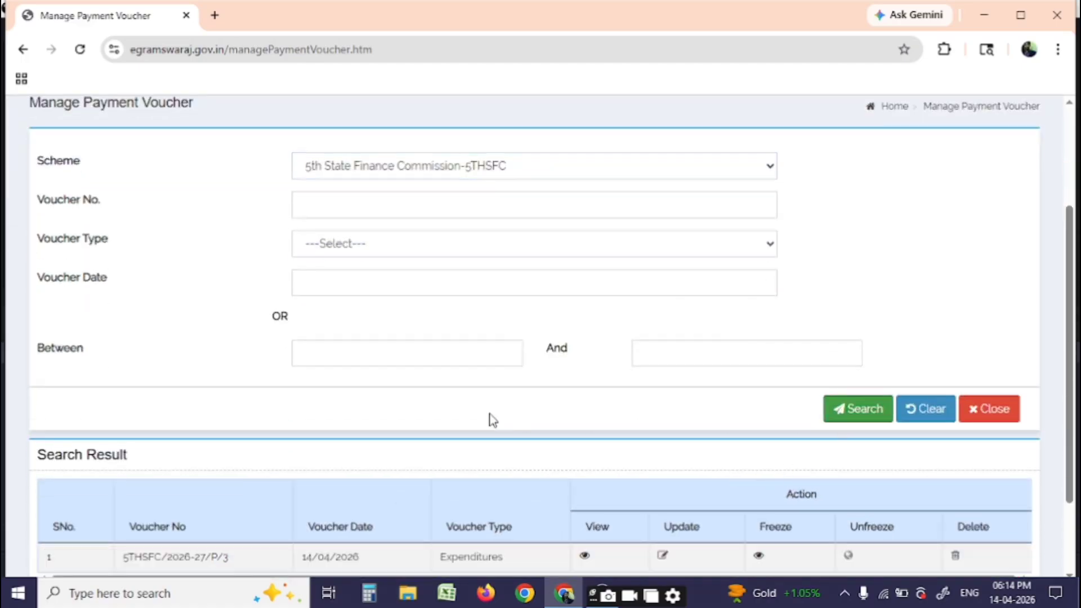
scroll(540, 434, down, 2)
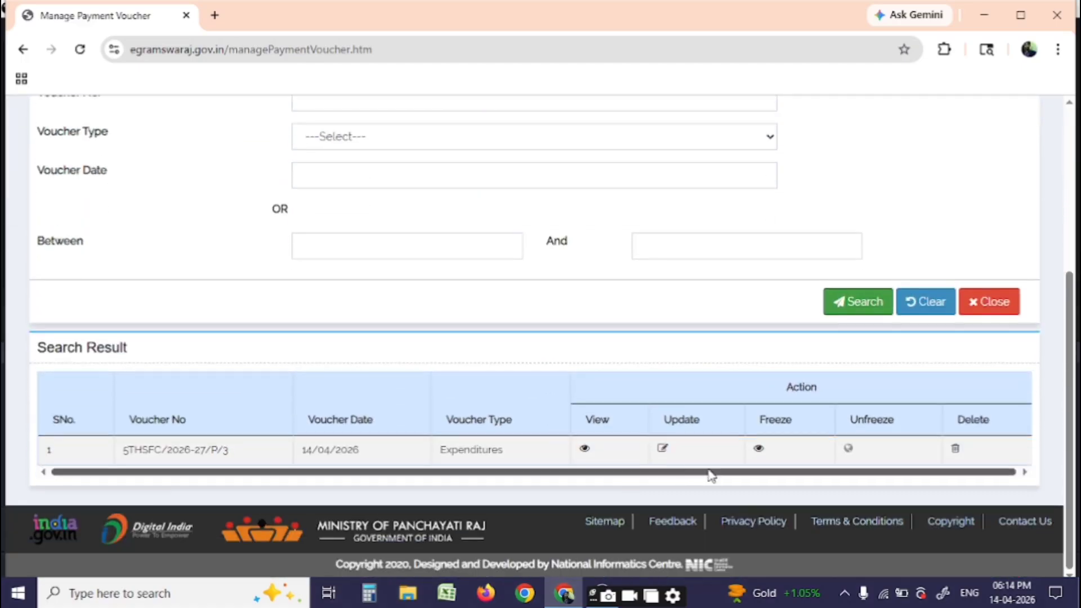
Delete voucher 5THSFC/2026-27/P/3 and acknowledge the deletion message
click(954, 451)
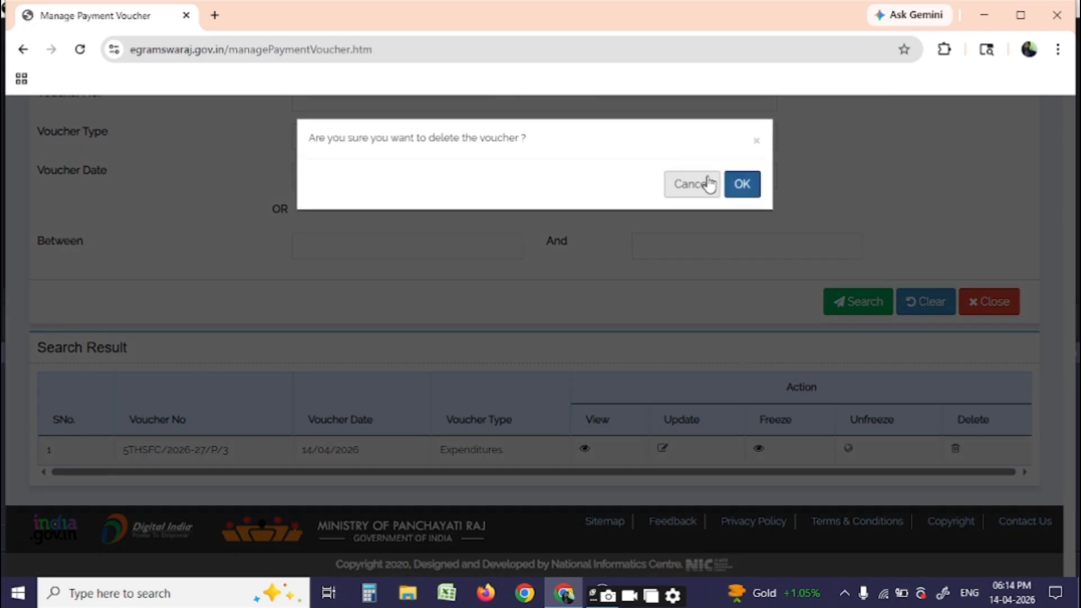
click(735, 194)
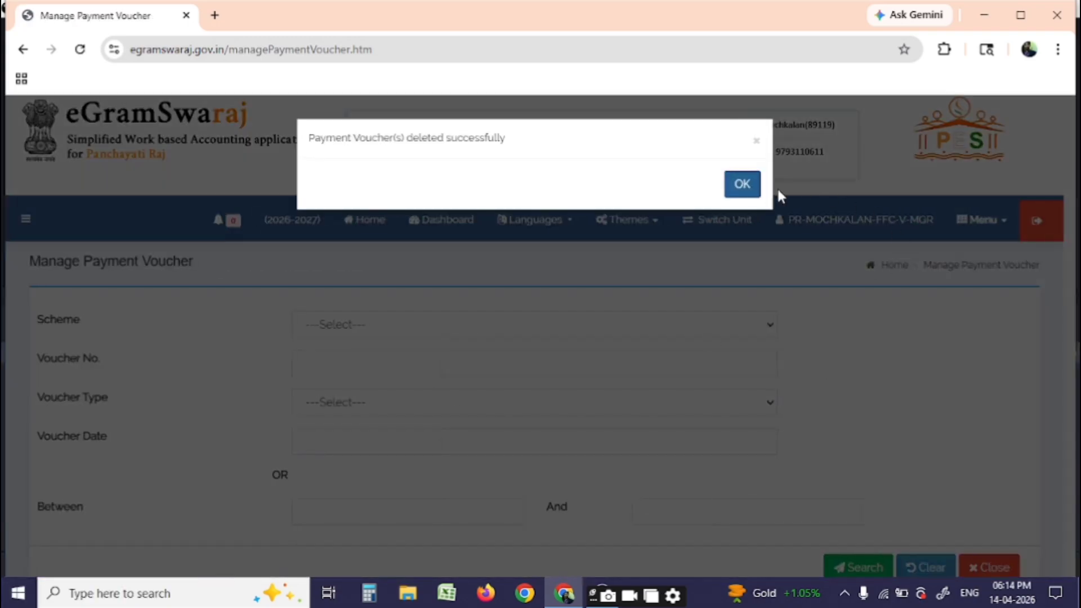
click(727, 189)
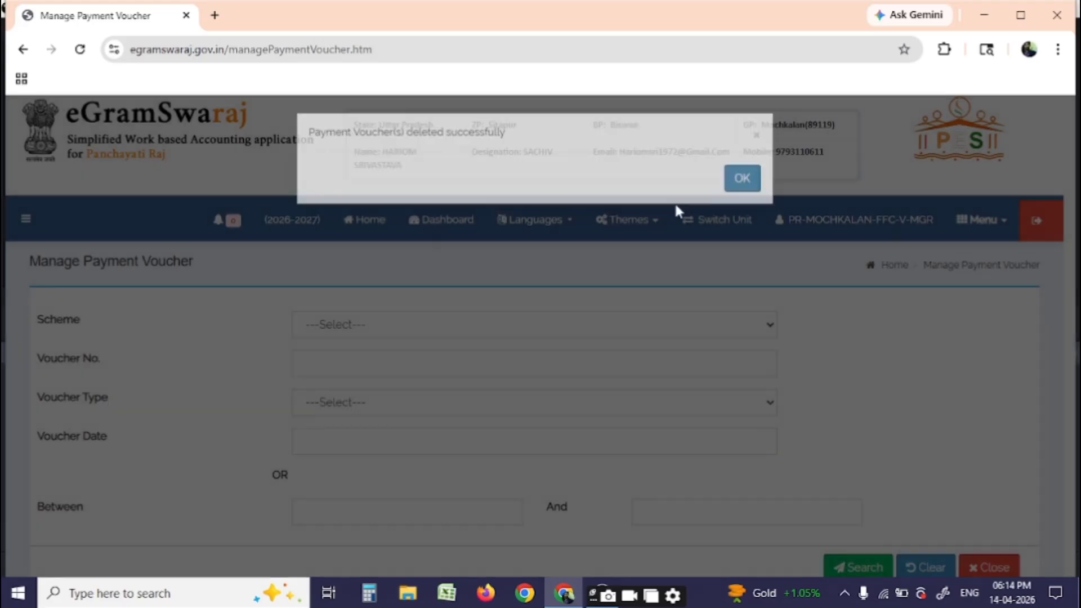
Start a new Online Payment Voucher under Voucher Transactions > Payment Voucher
click(25, 223)
click(85, 343)
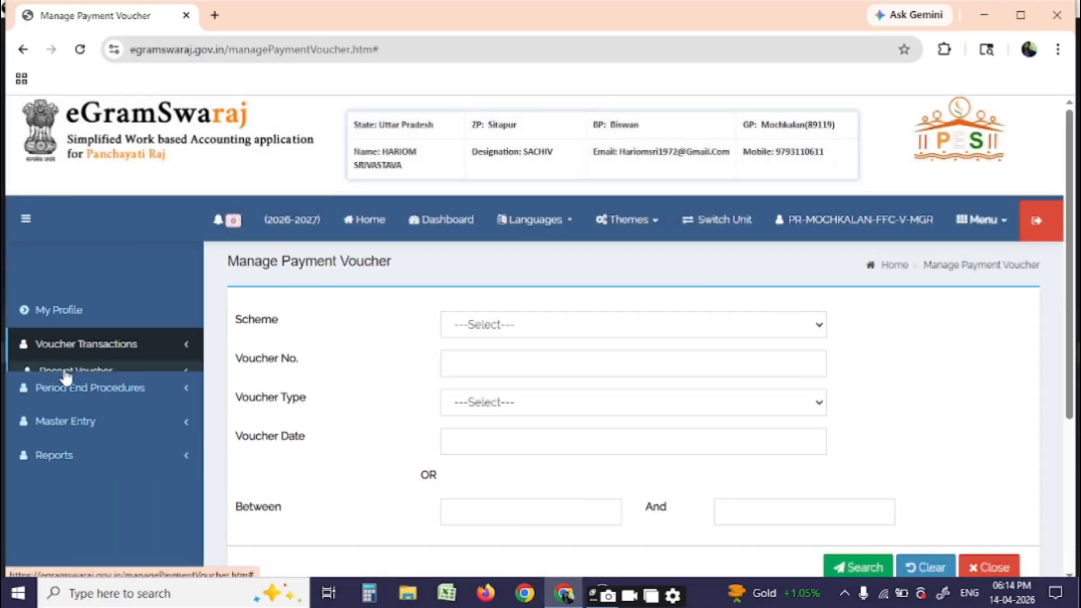
click(78, 393)
click(81, 421)
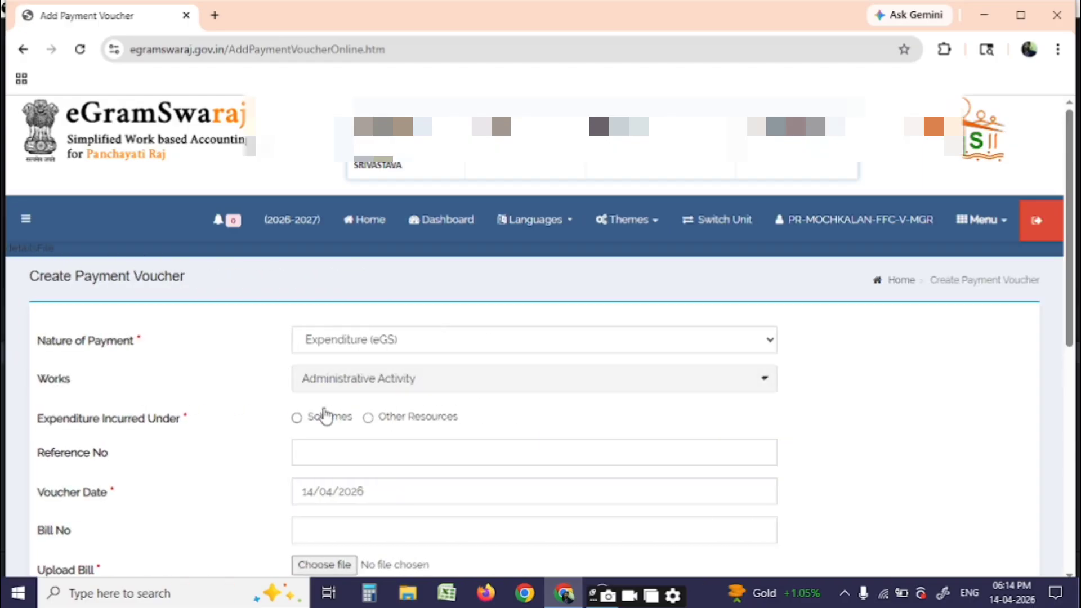
click(333, 388)
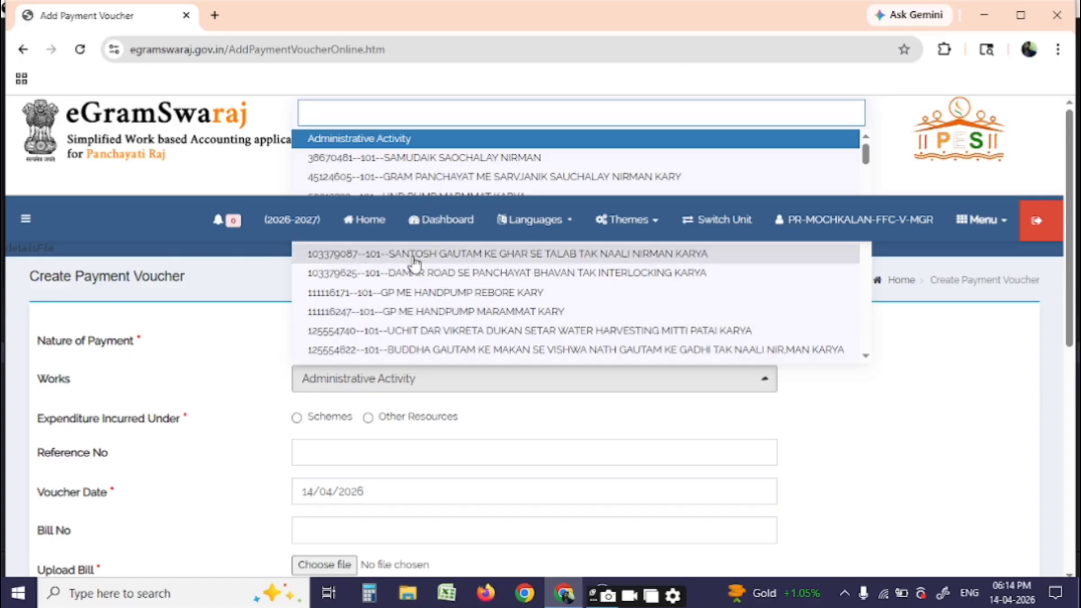
scroll(419, 281, down, 5)
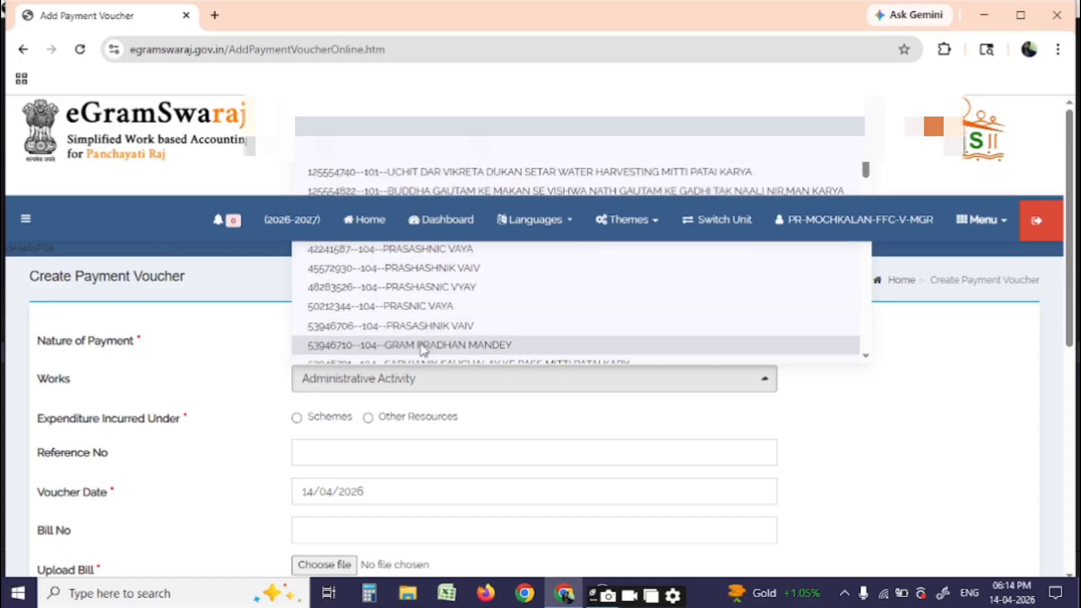
click(423, 345)
click(307, 420)
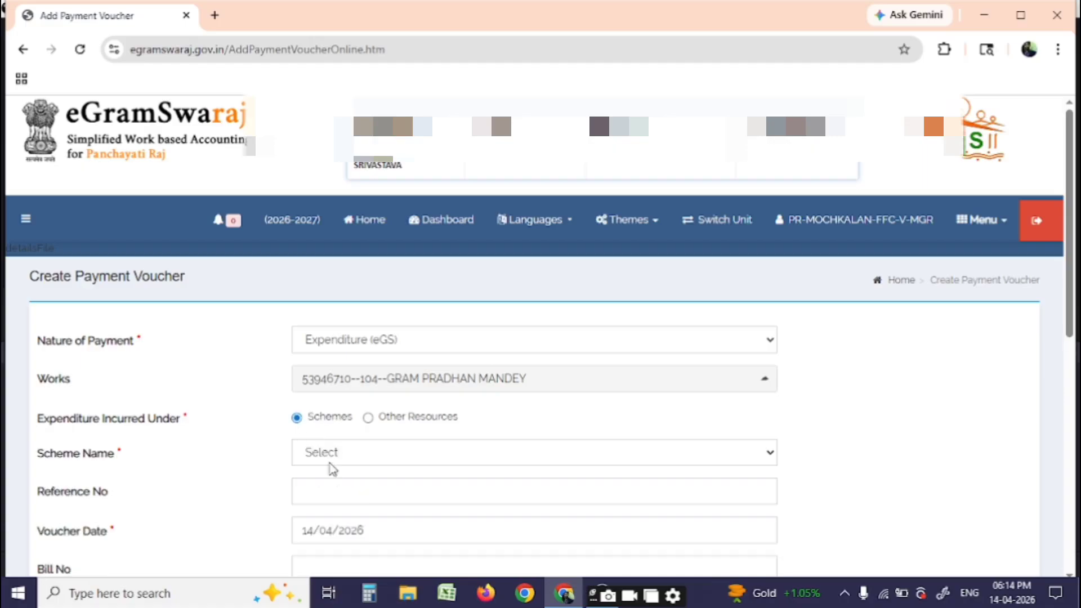
click(340, 454)
click(337, 494)
Select account head Development, 2515 major, 103 minor, and 74-Panchayat Bhawan maintenance object head
click(292, 518)
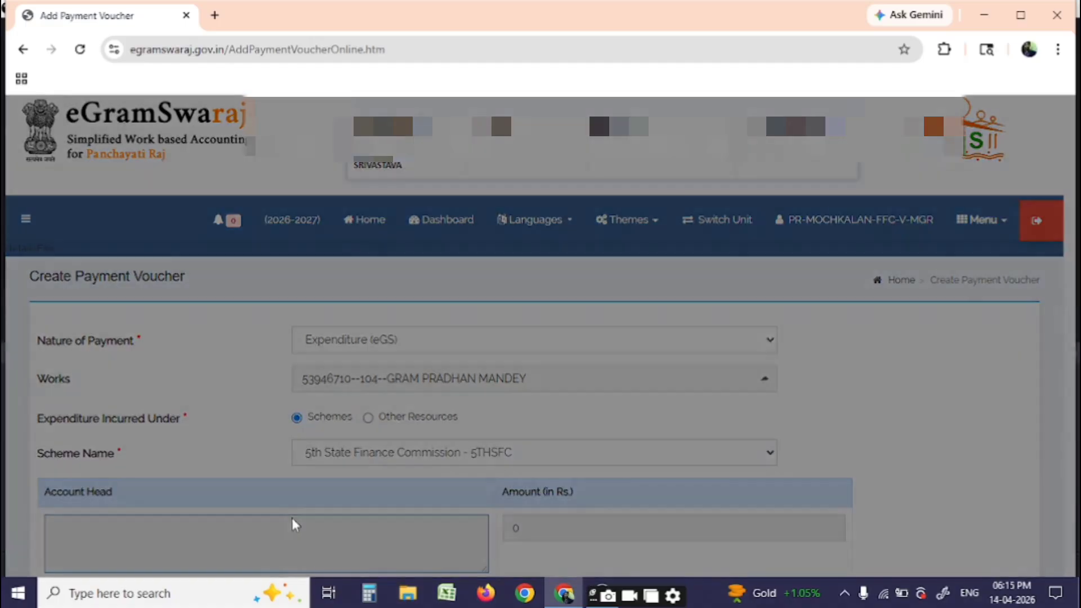
click(564, 188)
click(464, 215)
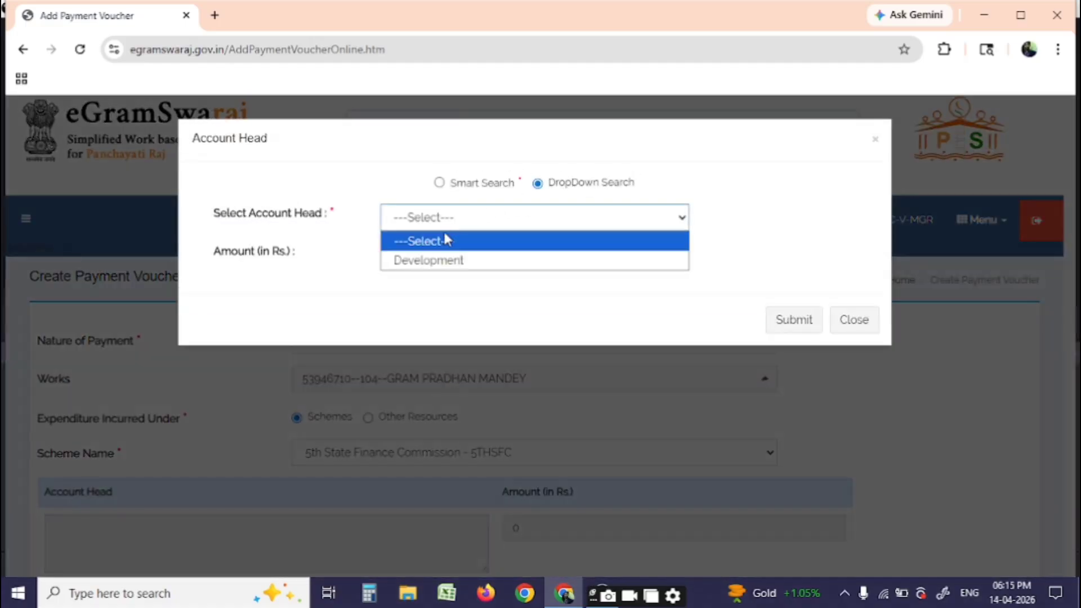
click(440, 261)
click(441, 264)
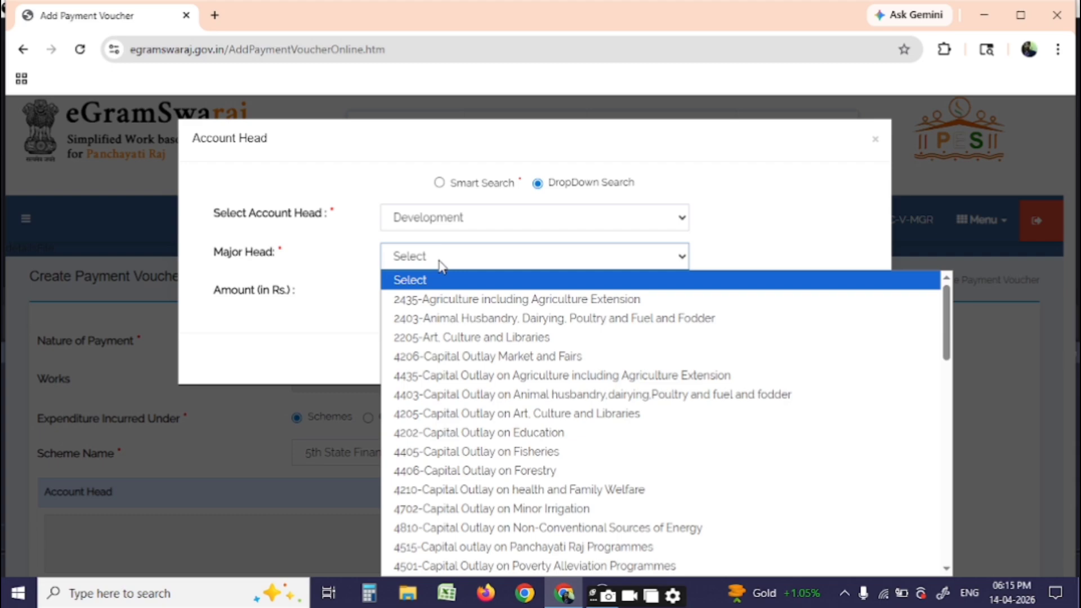
text(2515-Panchayati Raj Programmes)
key(Return)
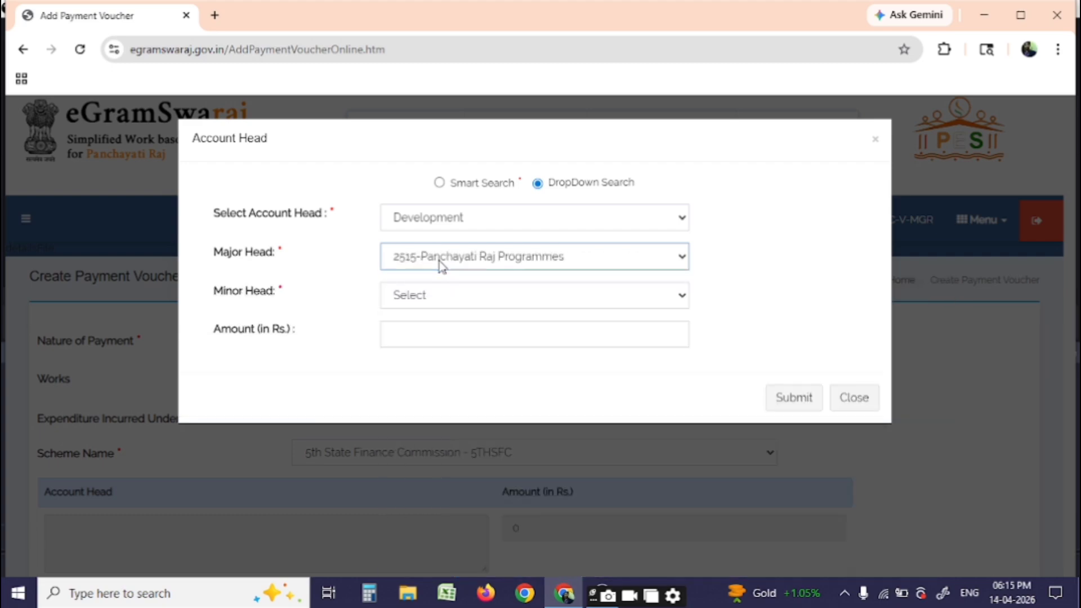
click(463, 308)
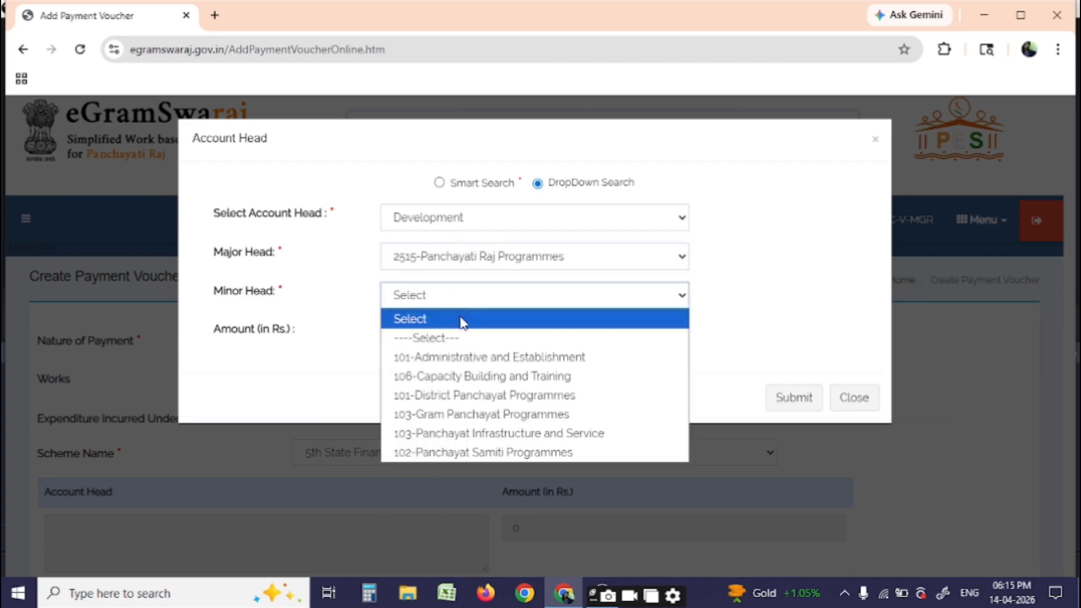
click(481, 415)
click(471, 338)
click(473, 377)
click(473, 374)
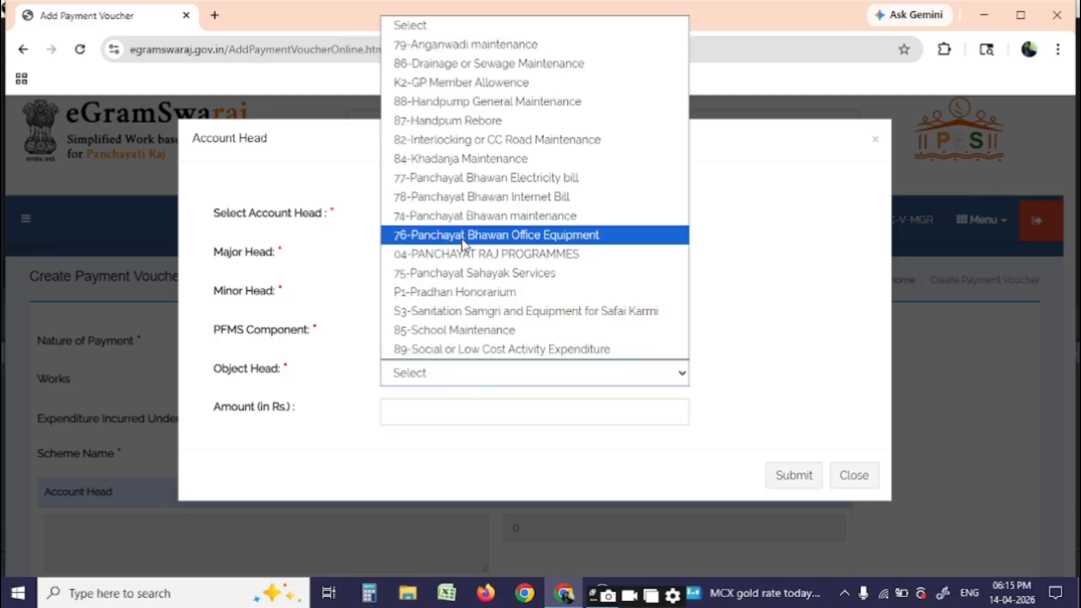
click(467, 216)
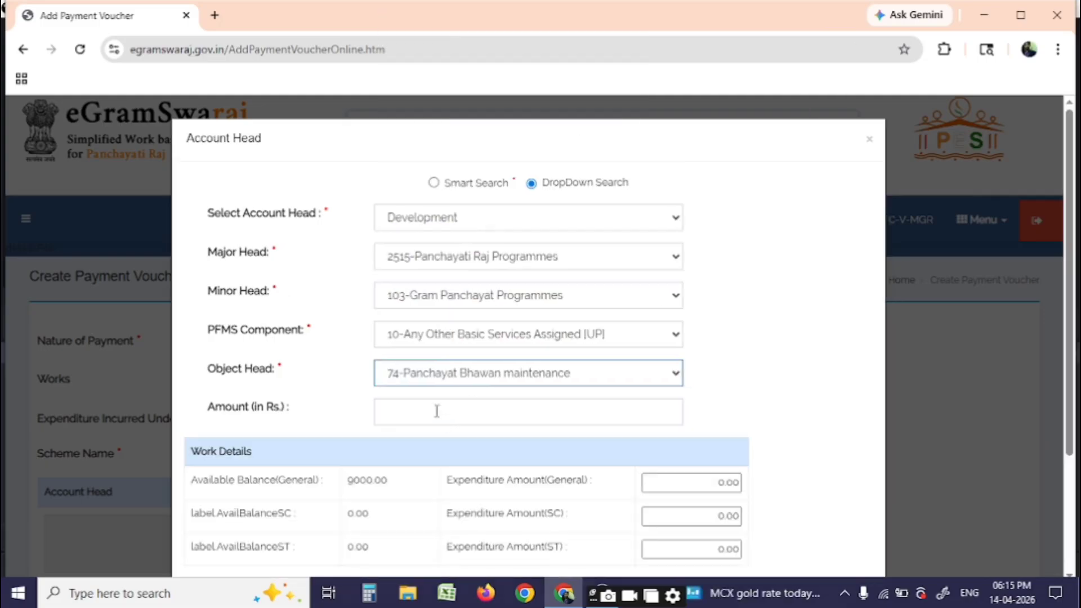
Enter 5000 as both the voucher and general expenditure amounts and submit the head
click(436, 411)
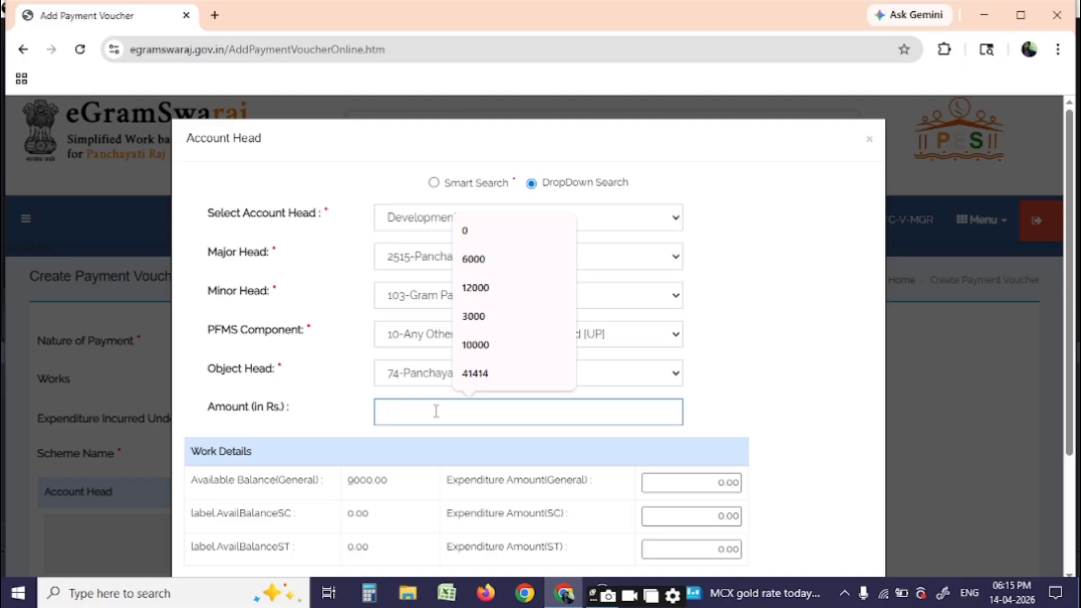
text(5000)
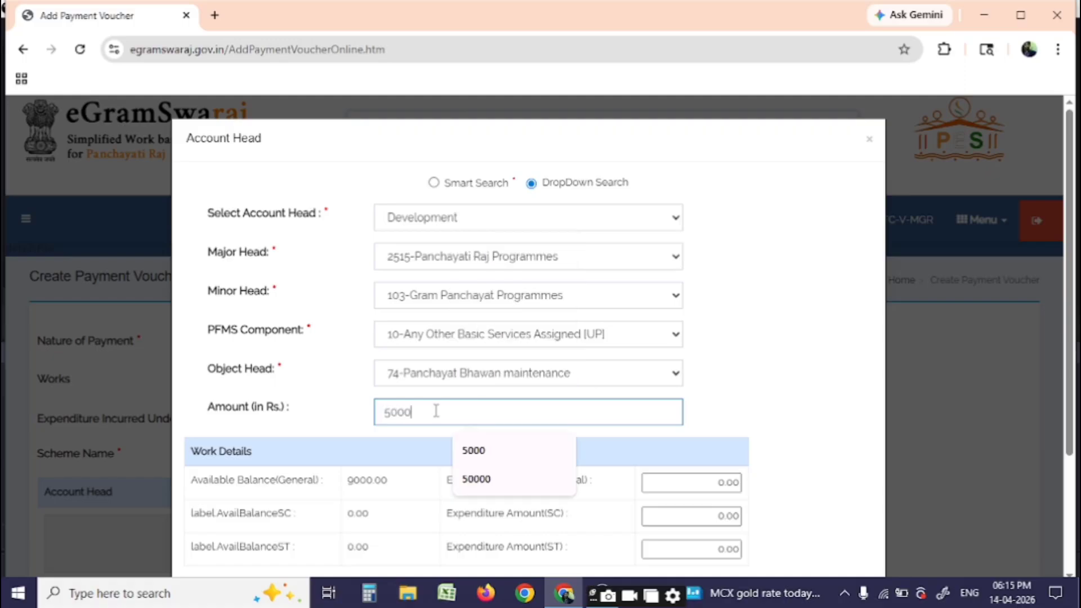
click(712, 482)
text(500)
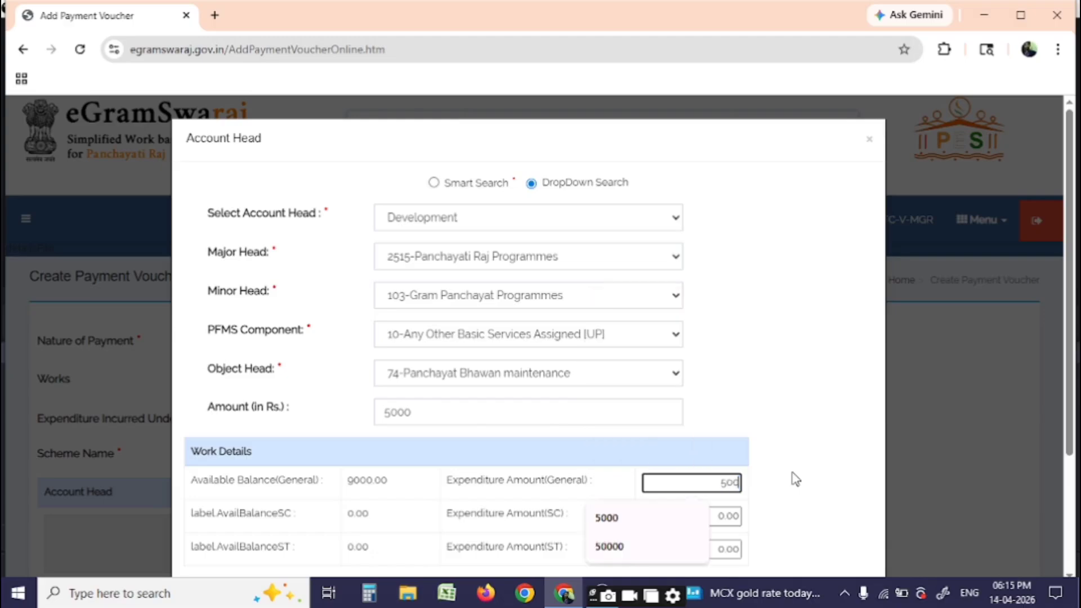
text(0)
scroll(583, 422, down, 3)
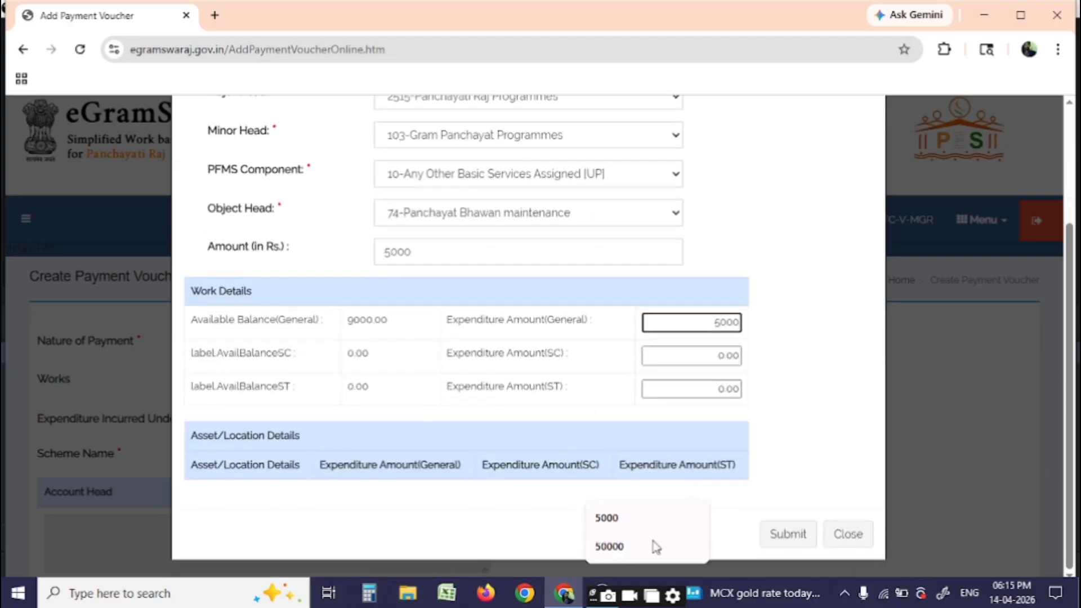
click(778, 538)
scroll(427, 422, down, 5)
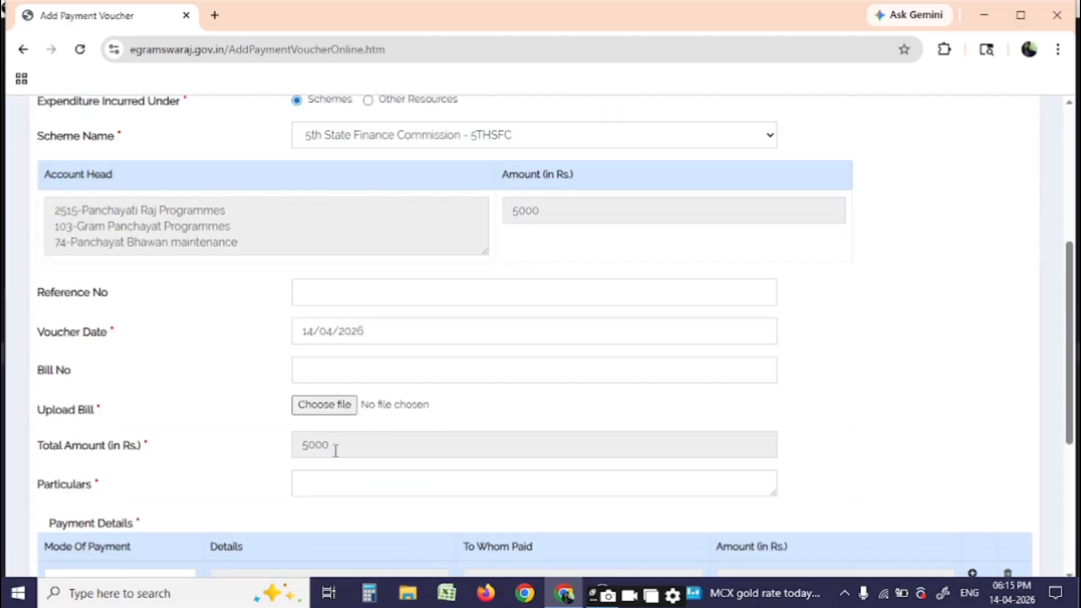
Enter Particulars 'pay tp aman neel stor' and attach pdf.pdf from Downloads as the bill
scroll(335, 449, down, 3)
click(346, 320)
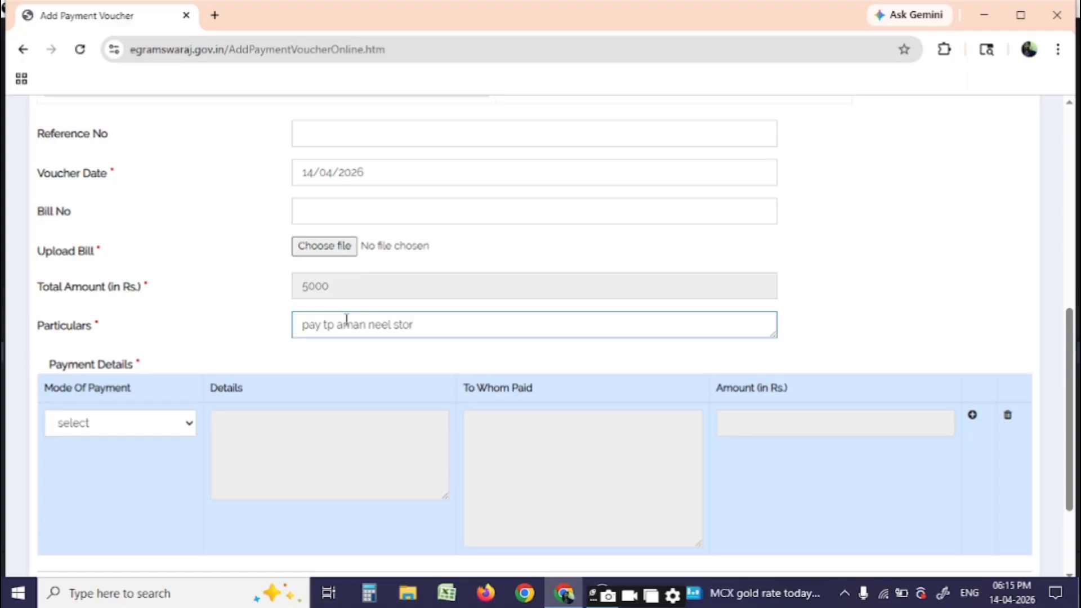
click(344, 254)
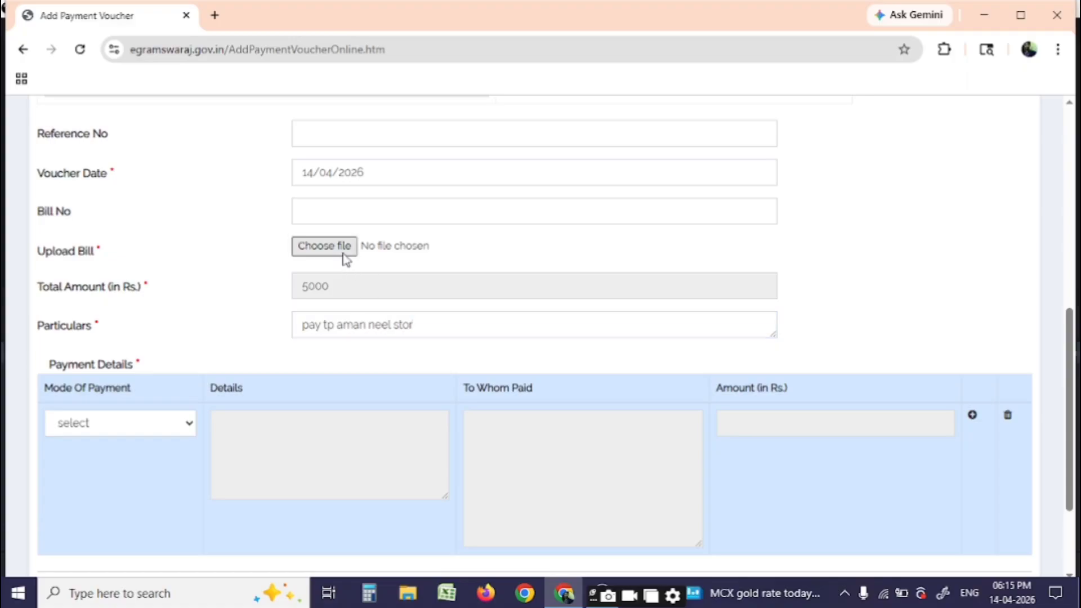
click(344, 254)
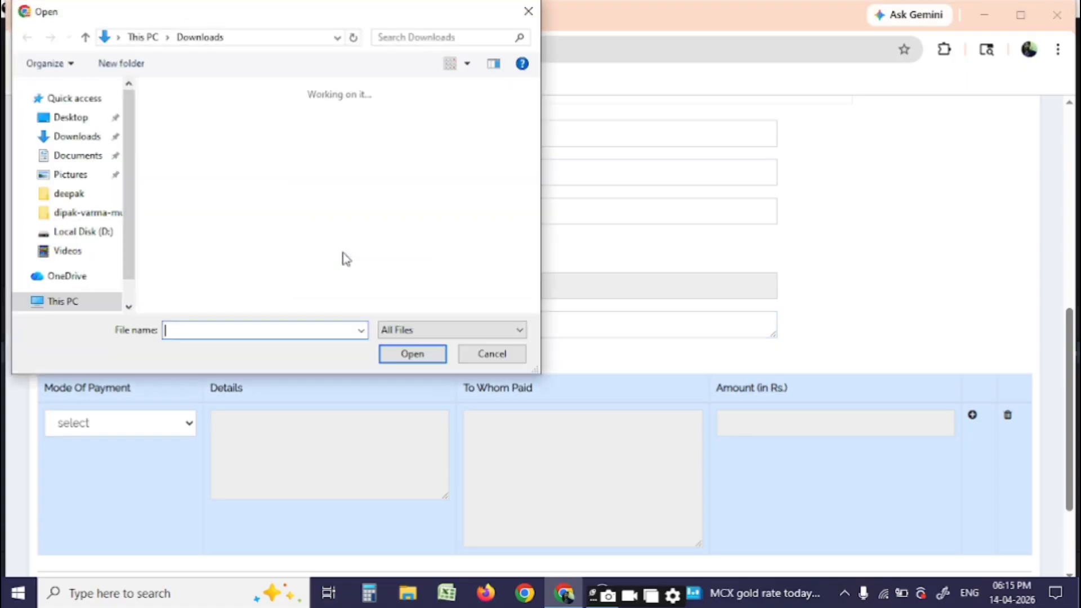
scroll(228, 241, down, 15)
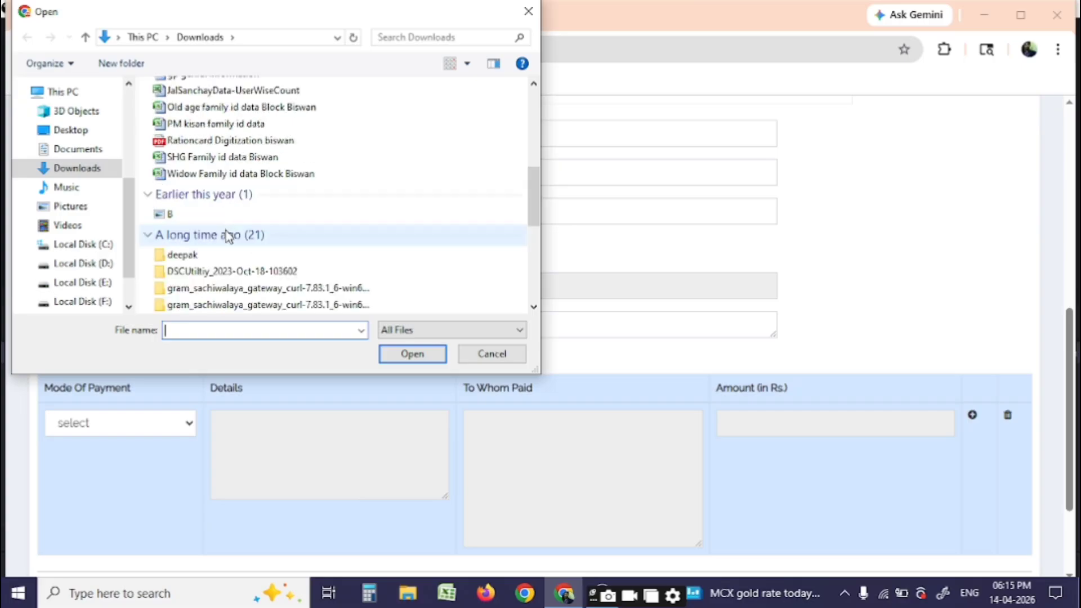
scroll(228, 240, down, 2)
double_click(197, 241)
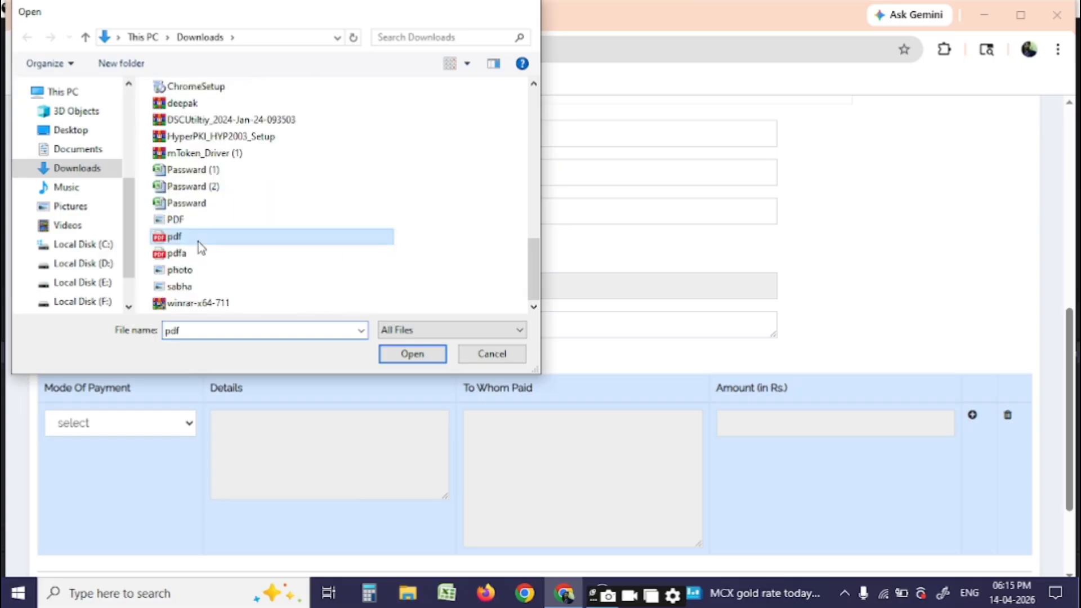
Set the first payment row's mode to PFMS
click(104, 425)
click(100, 467)
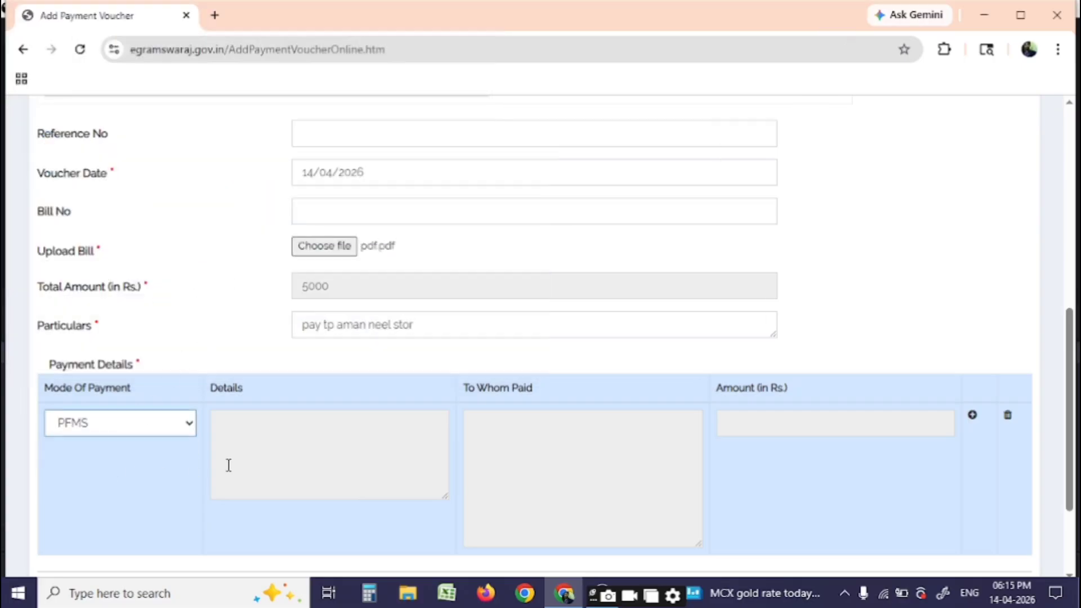
click(321, 445)
Set the first row's bank details to the panchayat's Indian Bank account
click(497, 181)
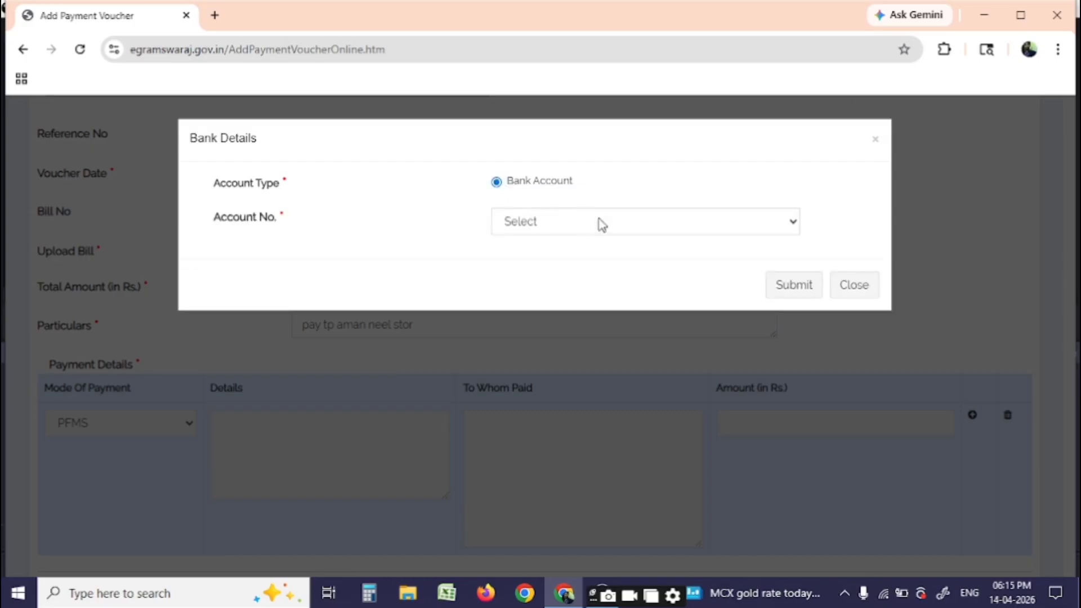
click(598, 222)
click(585, 265)
click(781, 294)
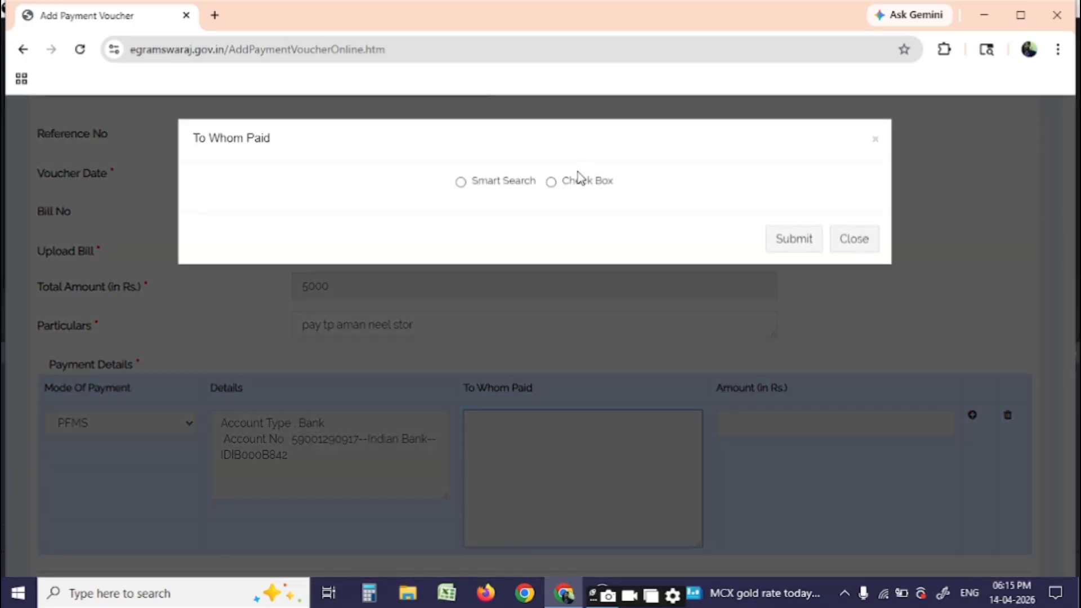
Pay 4500 to agency AMAN NEEL STORE in the first row and add a second row
click(580, 180)
click(574, 215)
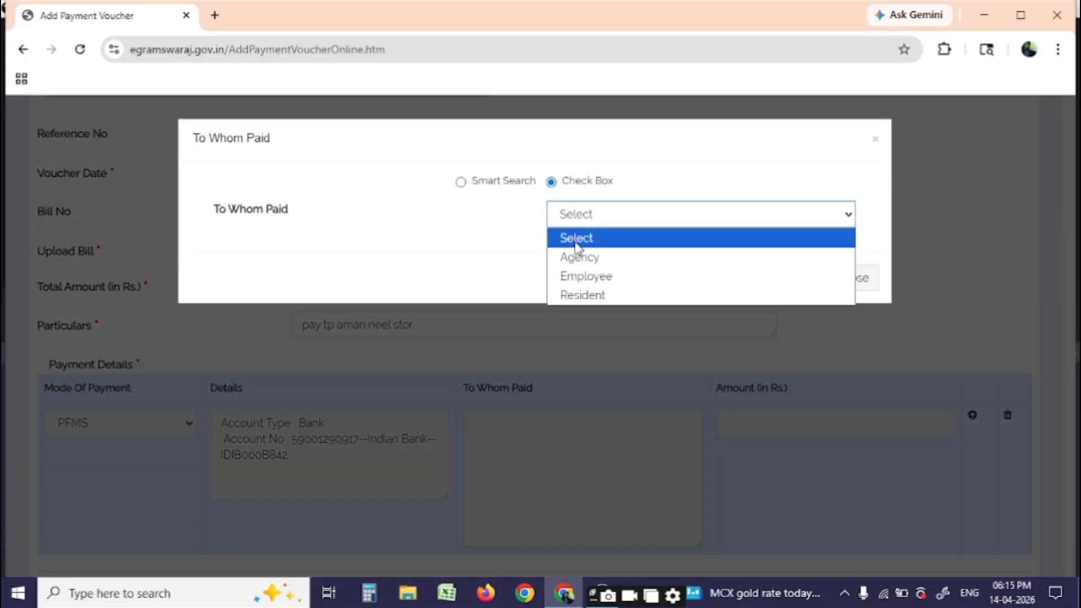
click(579, 256)
click(596, 253)
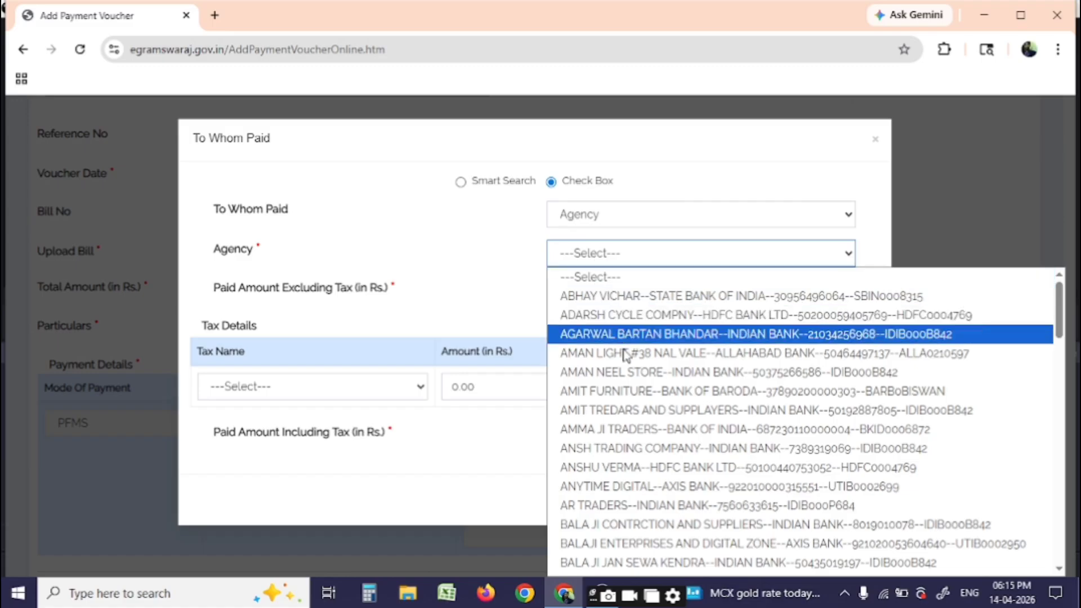
click(617, 371)
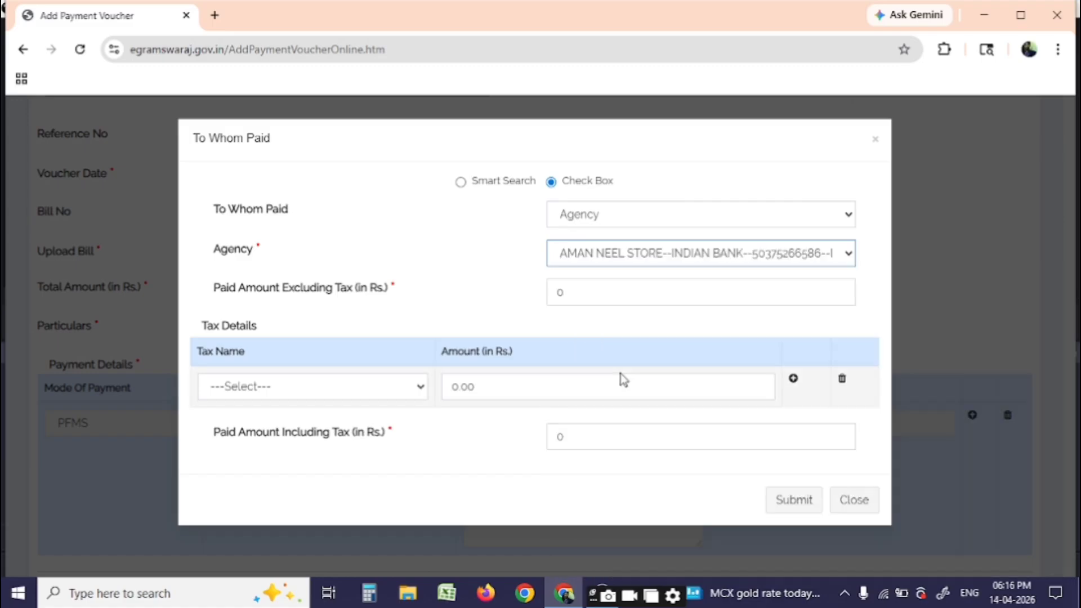
click(615, 288)
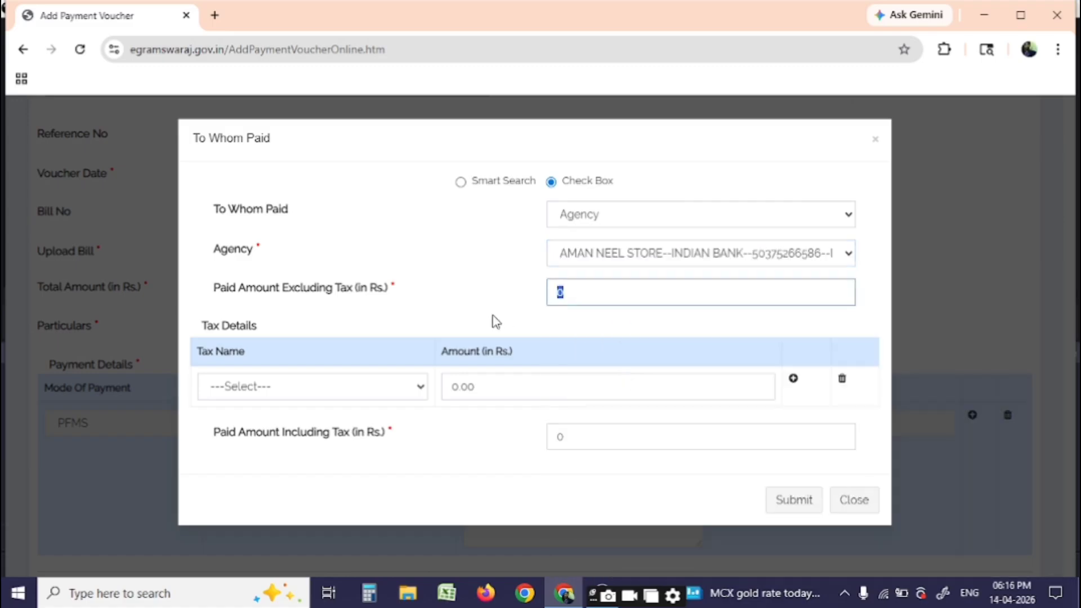
text(4500)
click(580, 435)
click(777, 501)
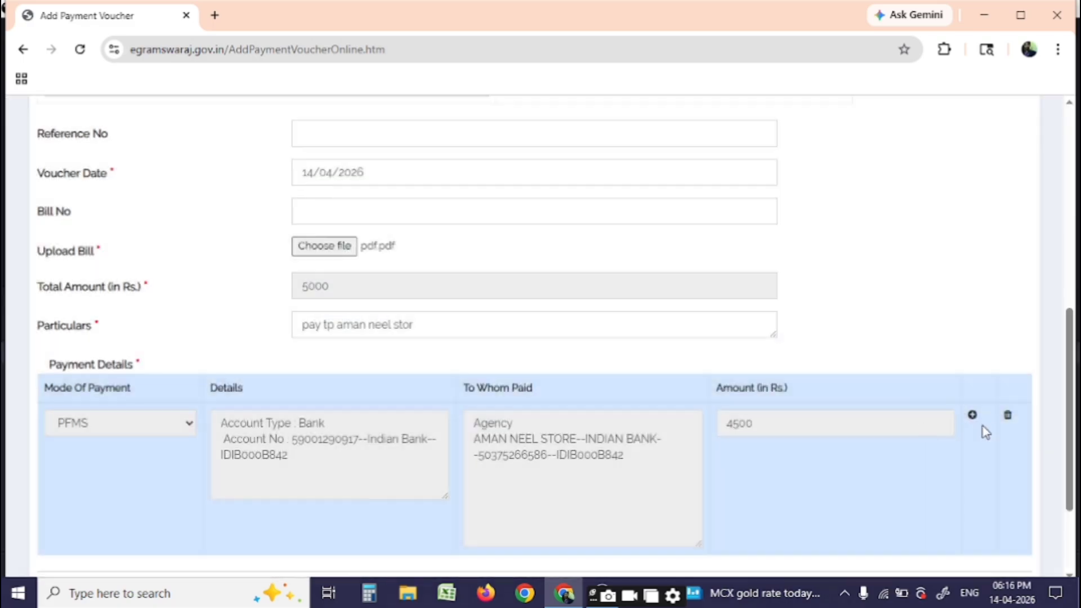
click(972, 415)
scroll(381, 381, down, 4)
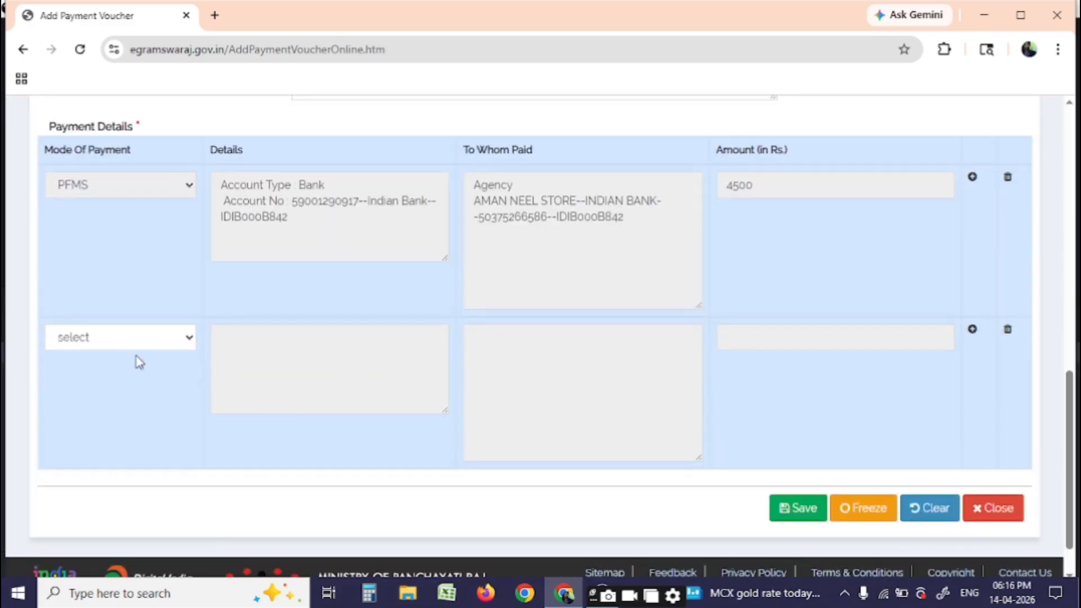
Set the second payment row to PFMS using the Indian Bank account
click(97, 340)
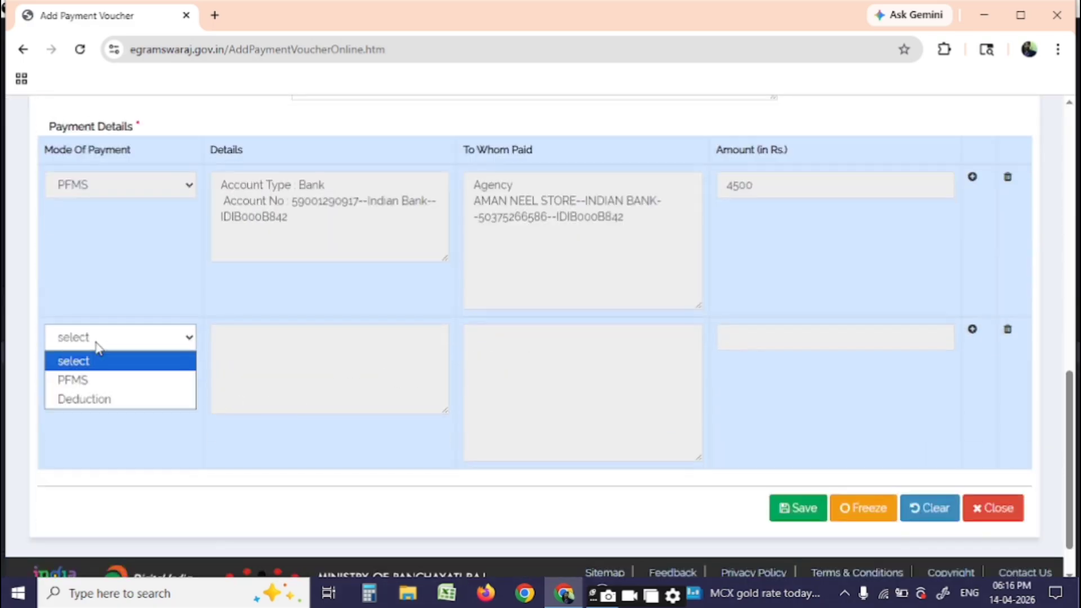
click(104, 382)
click(304, 361)
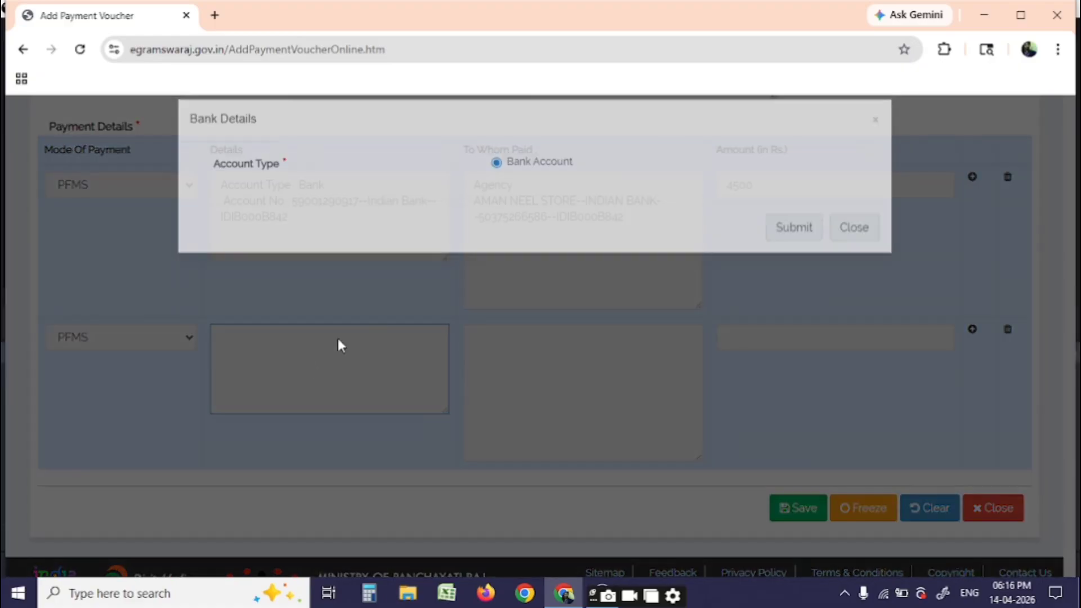
click(499, 183)
click(549, 225)
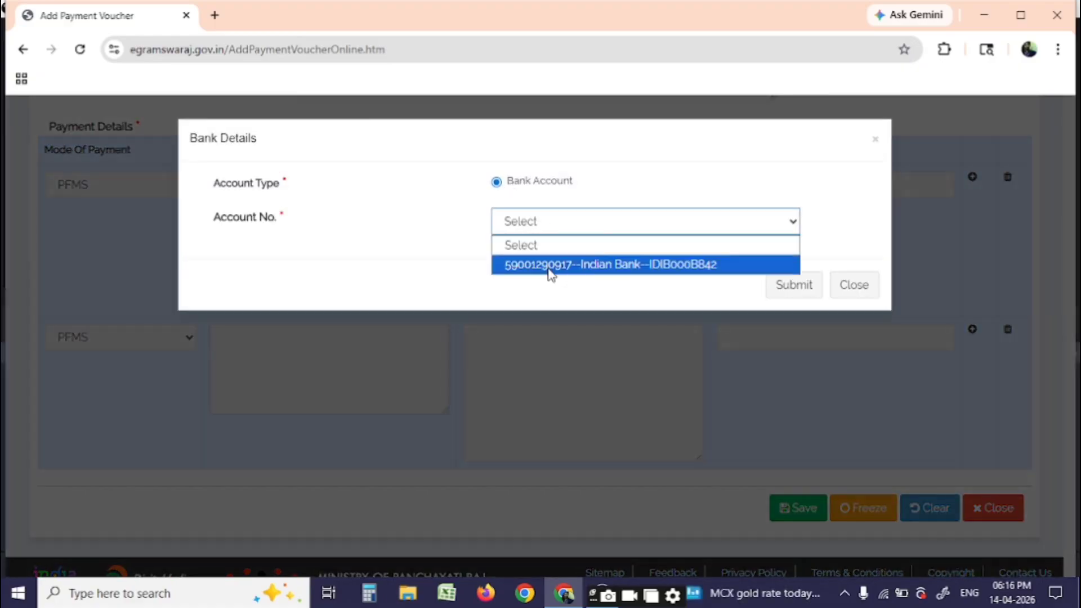
click(550, 265)
click(790, 286)
Pay 500 to agency AMAN NEEL STORE in the second row and freeze the voucher
click(511, 416)
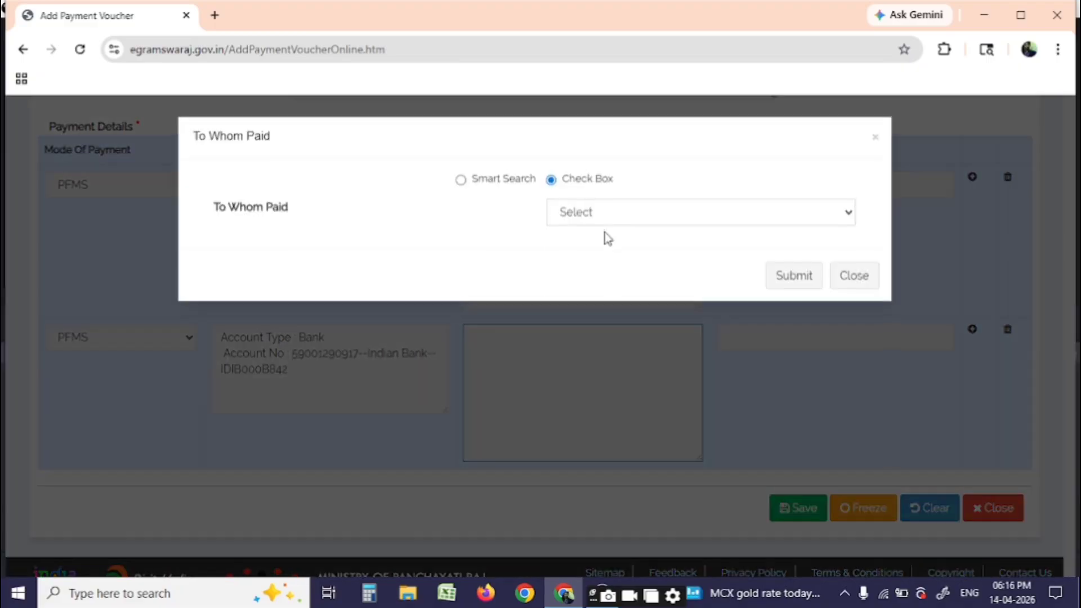
click(574, 225)
click(583, 258)
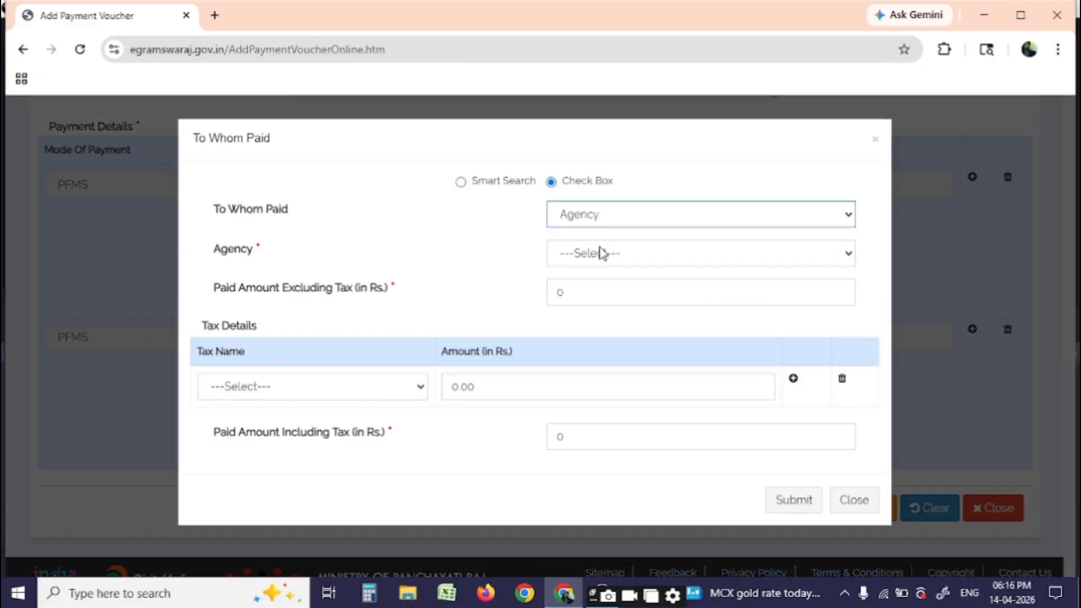
click(589, 254)
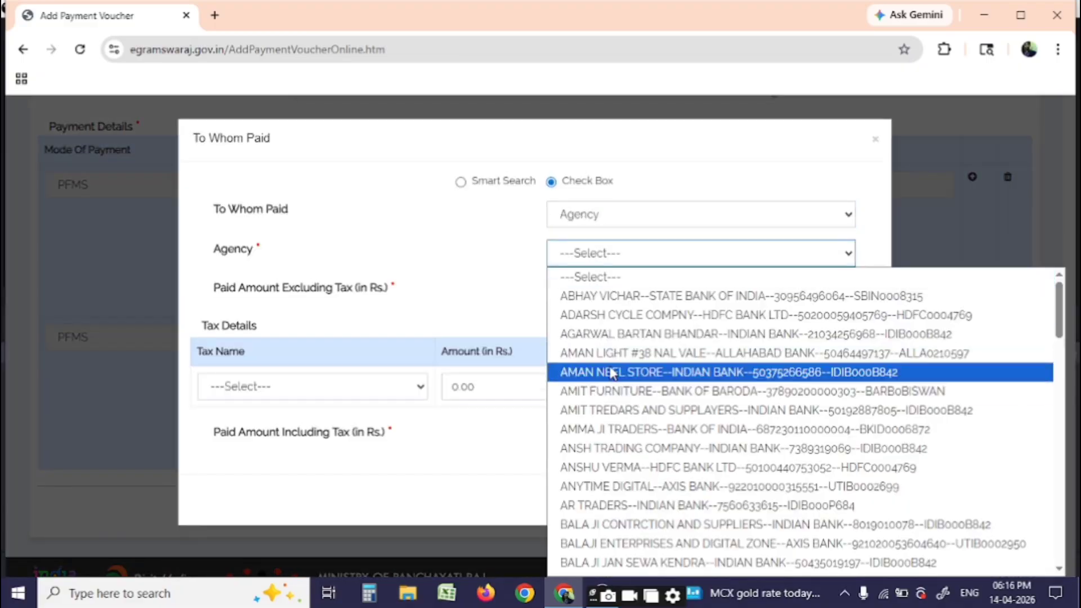
click(612, 374)
click(597, 299)
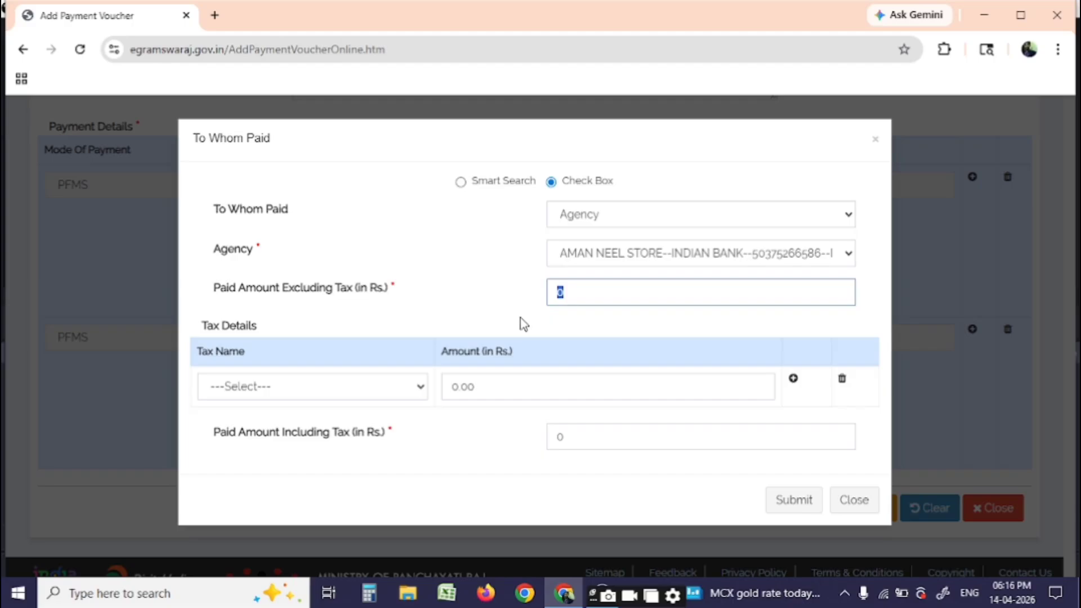
text(500)
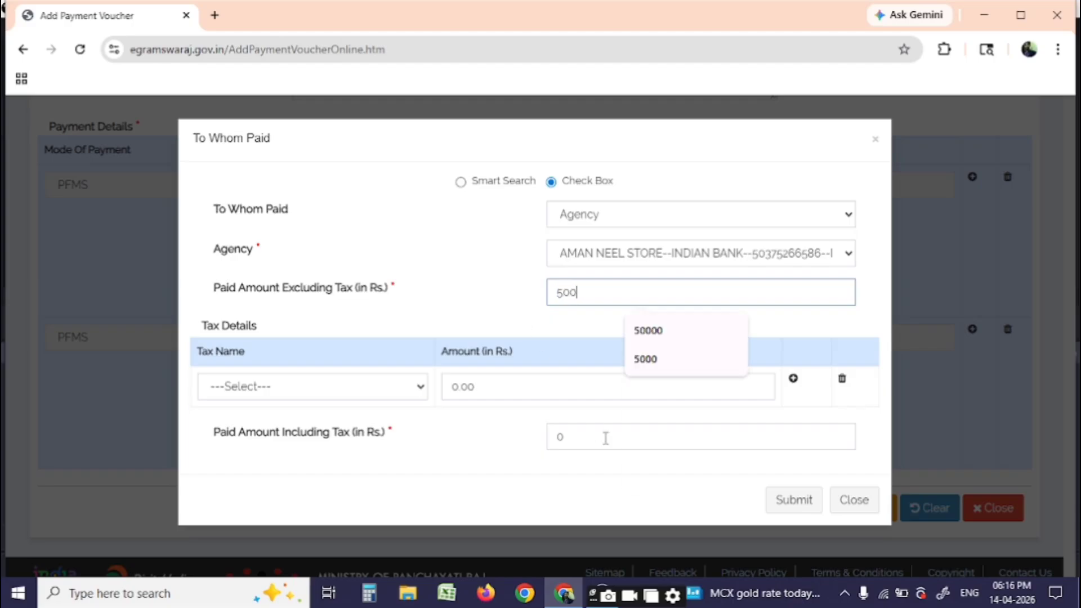
click(606, 437)
click(788, 500)
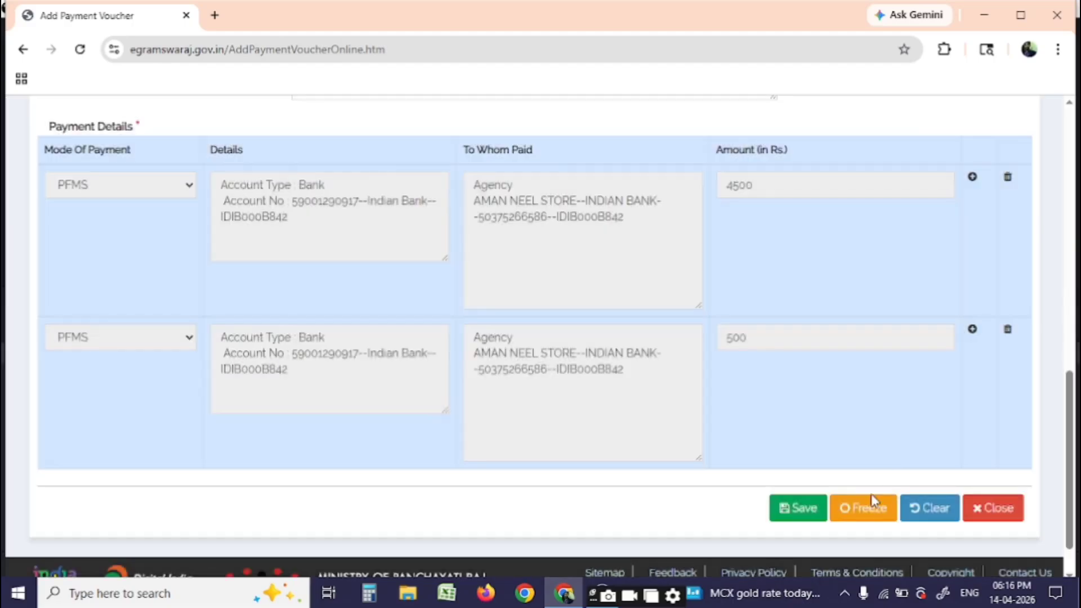
click(870, 498)
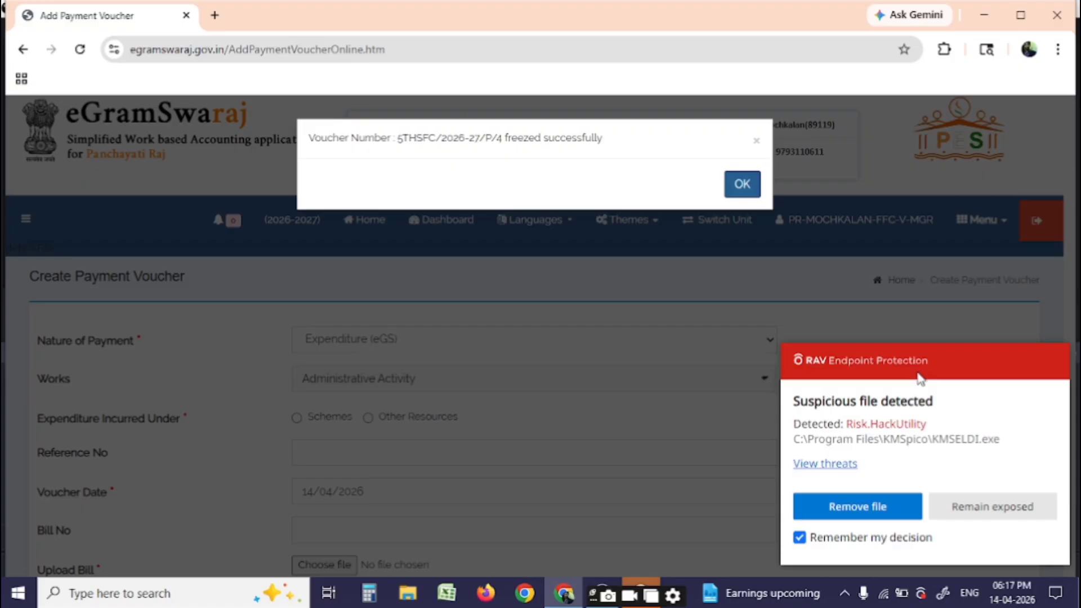
Dismiss the 5THSFC/2026-27/P/4 freeze confirmation and scroll the blank voucher form
click(743, 194)
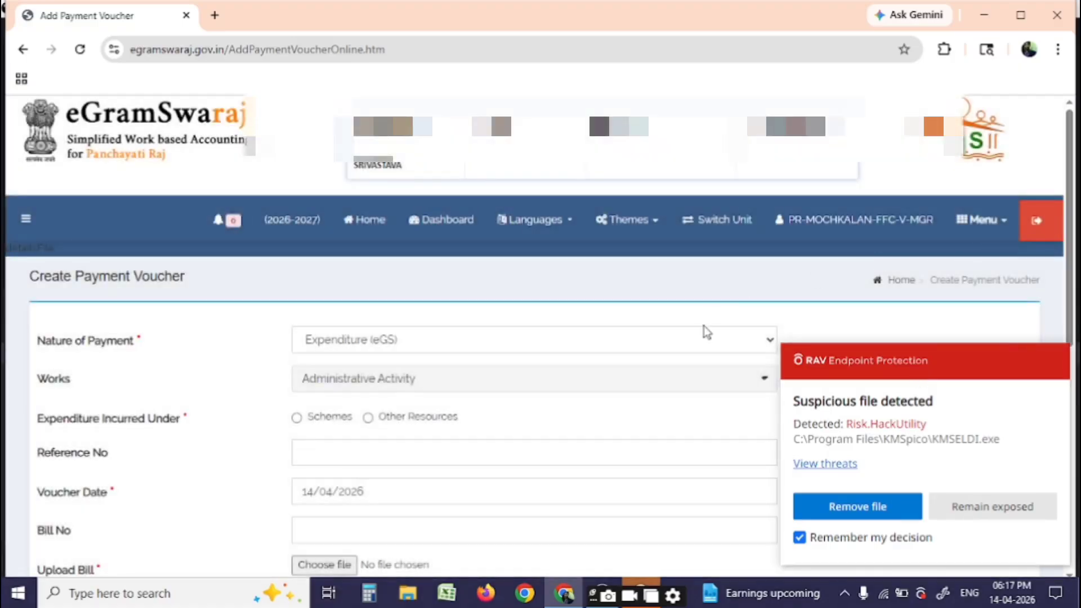
scroll(704, 326, down, 8)
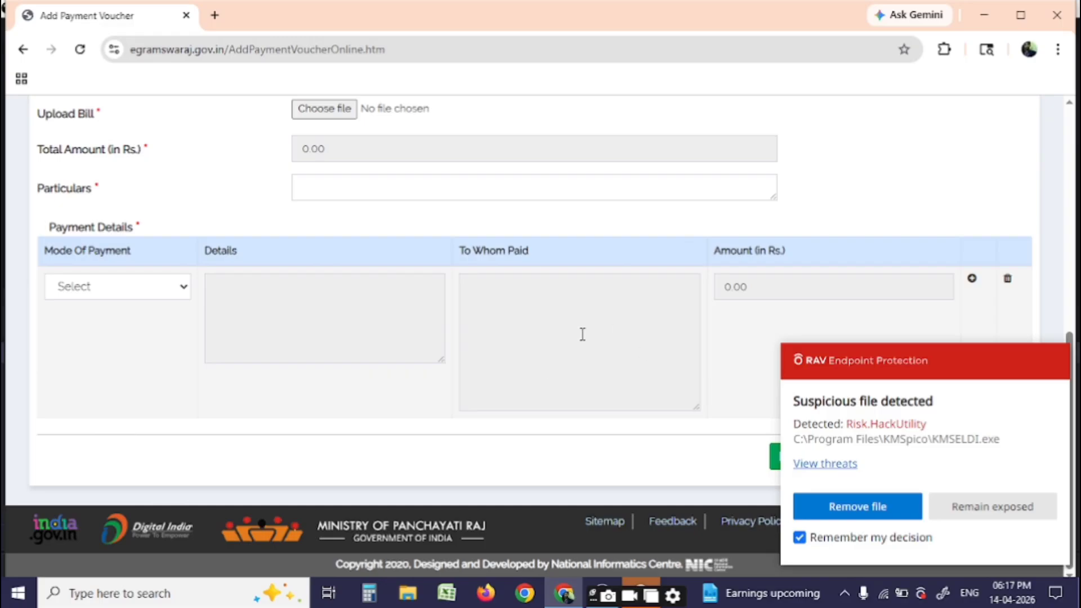